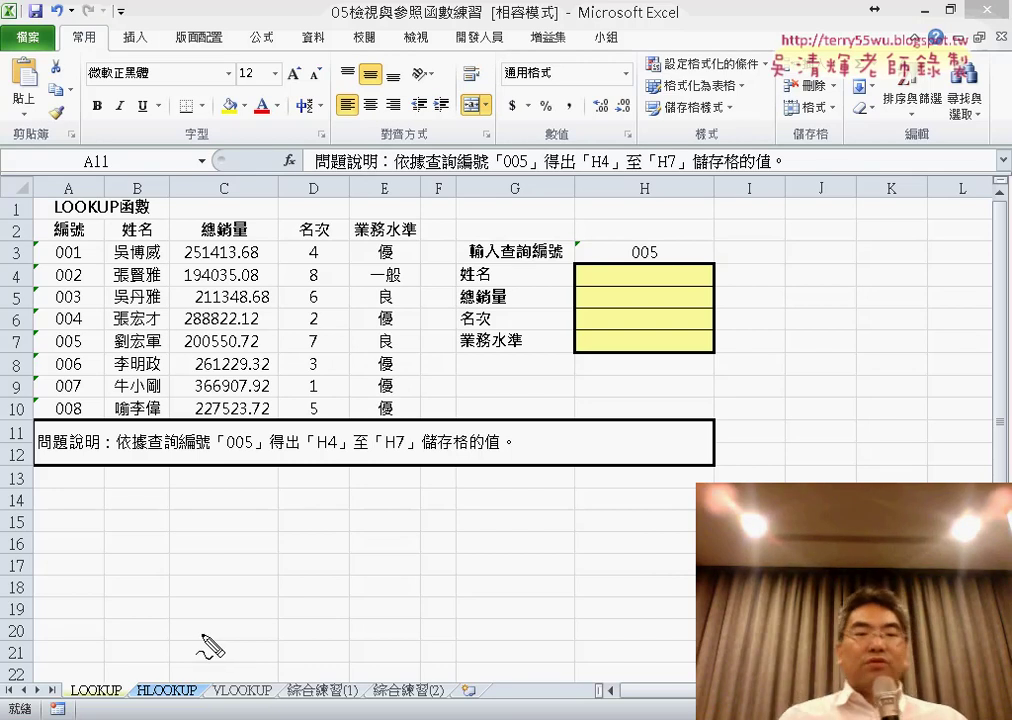
Step: Annotate the LOOKUP sheet's data table, answer area, lookup ID 005 in H3, and answer cells H4:H7
{"action": "mouse_move", "coordinate": [110, 703]}
{"action": "left_mouse_down"}
{"action": "mouse_move", "coordinate": [78, 706]}
{"action": "mouse_move", "coordinate": [68, 678]}
{"action": "mouse_move", "coordinate": [118, 688]}
{"action": "left_mouse_up"}
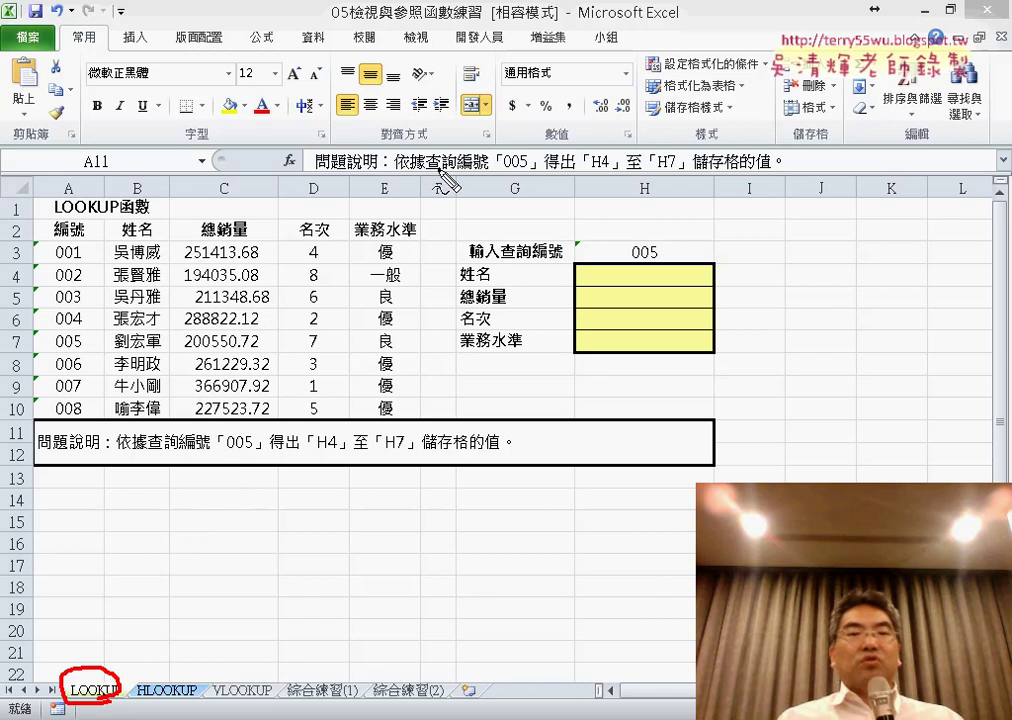
{"action": "left_click_drag", "start_coordinate": [438, 170], "coordinate": [442, 585]}
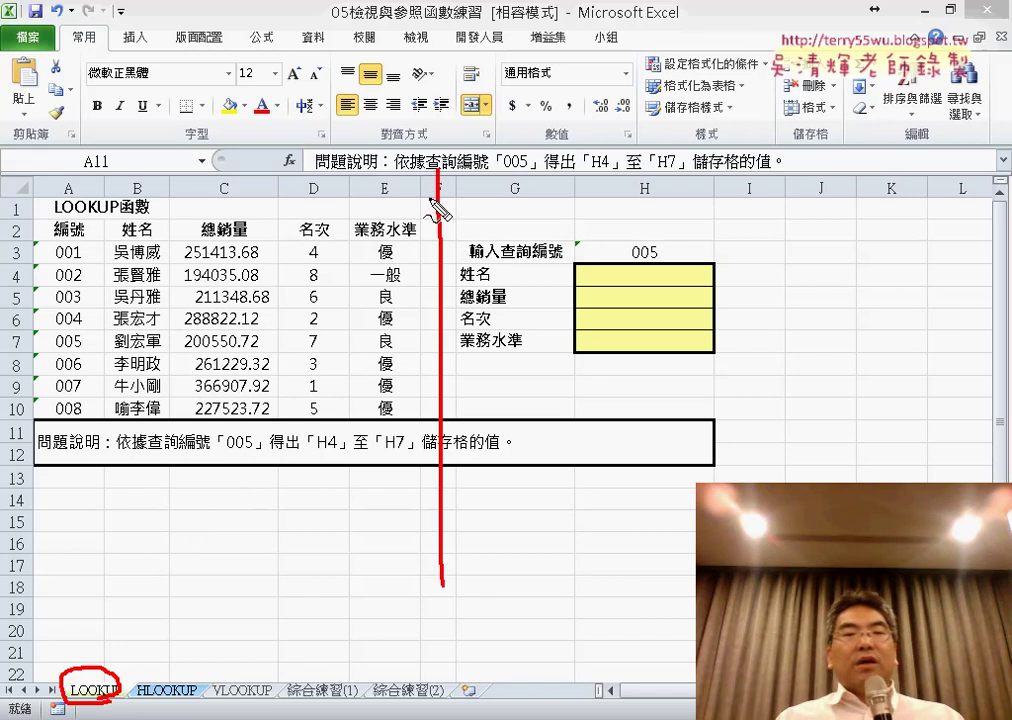
{"action": "mouse_move", "coordinate": [436, 186]}
{"action": "left_mouse_down"}
{"action": "mouse_move", "coordinate": [279, 185]}
{"action": "mouse_move", "coordinate": [305, 200]}
{"action": "left_mouse_up"}
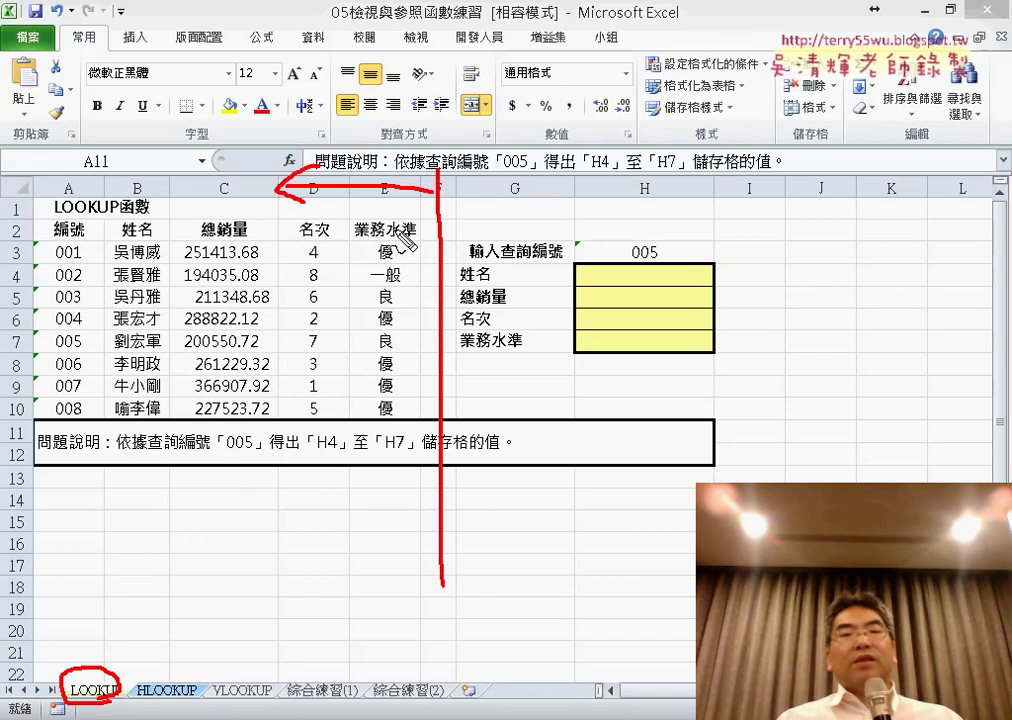
{"action": "mouse_move", "coordinate": [455, 186]}
{"action": "left_mouse_down"}
{"action": "mouse_move", "coordinate": [648, 185]}
{"action": "mouse_move", "coordinate": [620, 197]}
{"action": "left_mouse_up"}
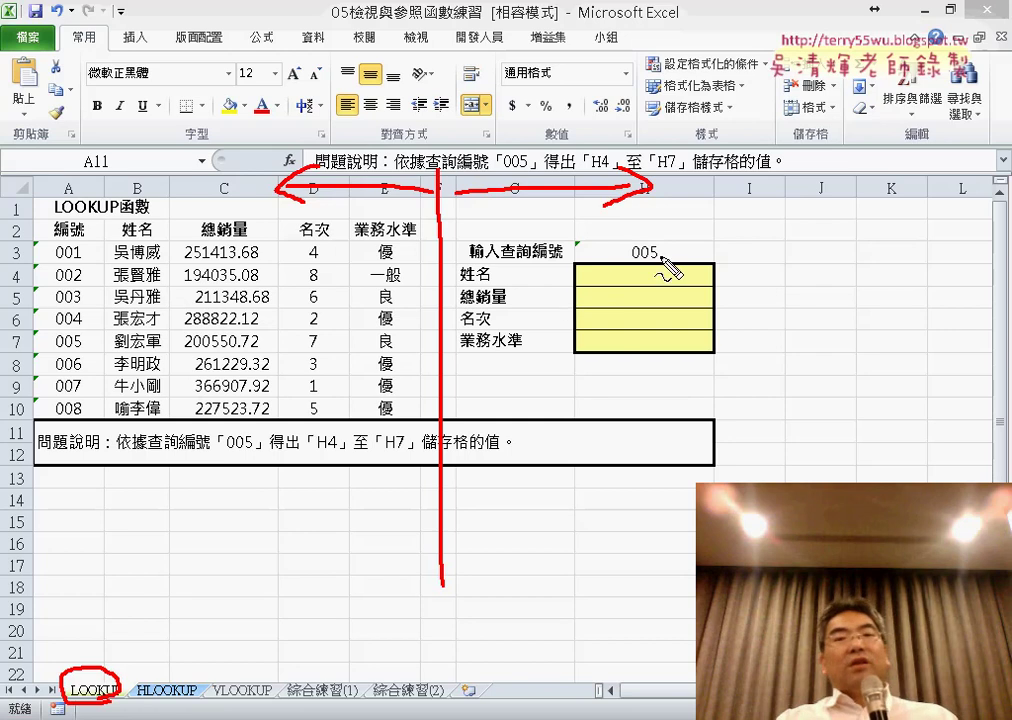
{"action": "left_click_drag", "start_coordinate": [655, 240], "coordinate": [668, 254]}
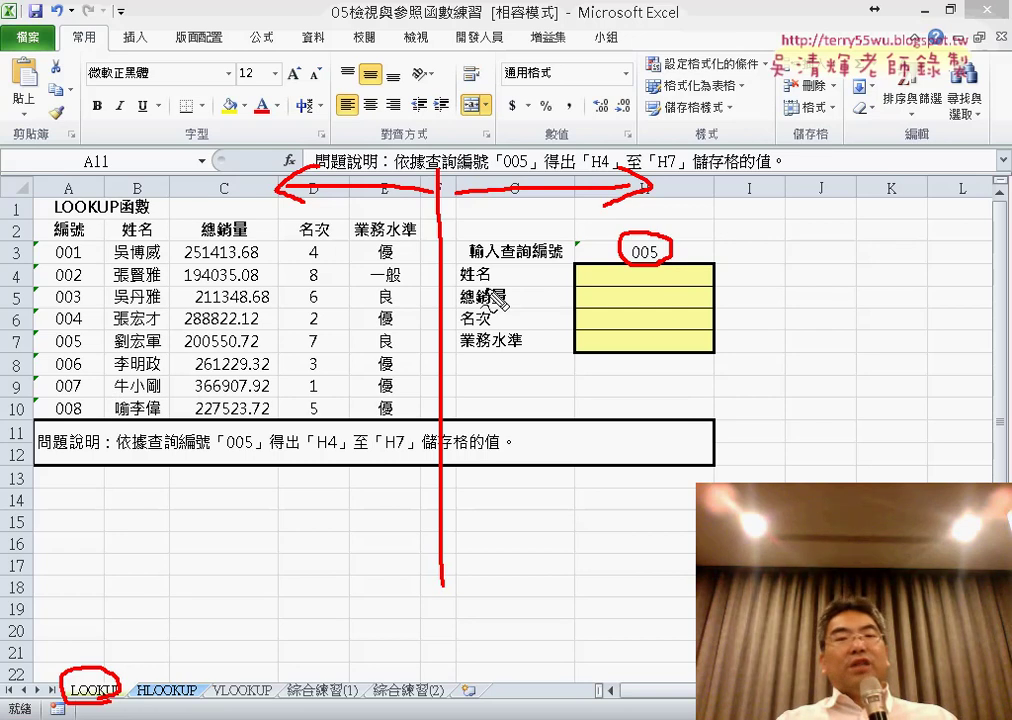
{"action": "mouse_move", "coordinate": [104, 331]}
{"action": "left_mouse_down"}
{"action": "mouse_move", "coordinate": [104, 352]}
{"action": "mouse_move", "coordinate": [250, 337]}
{"action": "mouse_move", "coordinate": [407, 343]}
{"action": "mouse_move", "coordinate": [336, 355]}
{"action": "mouse_move", "coordinate": [121, 354]}
{"action": "left_mouse_up"}
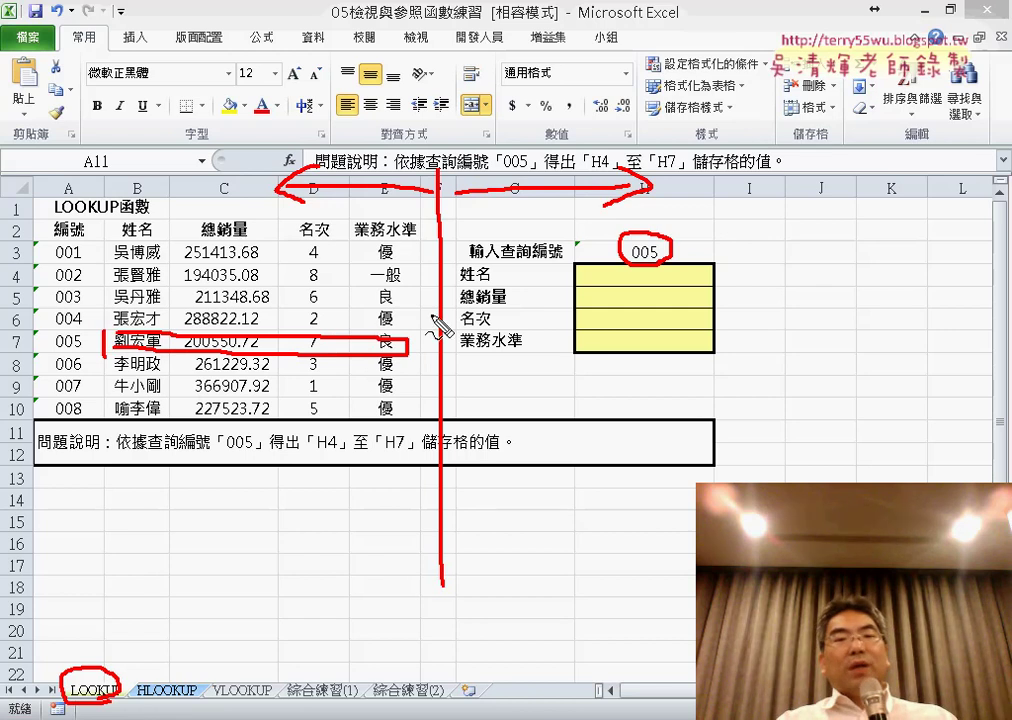
{"action": "left_click_drag", "start_coordinate": [575, 263], "coordinate": [576, 352]}
{"action": "left_click_drag", "start_coordinate": [578, 264], "coordinate": [580, 356]}
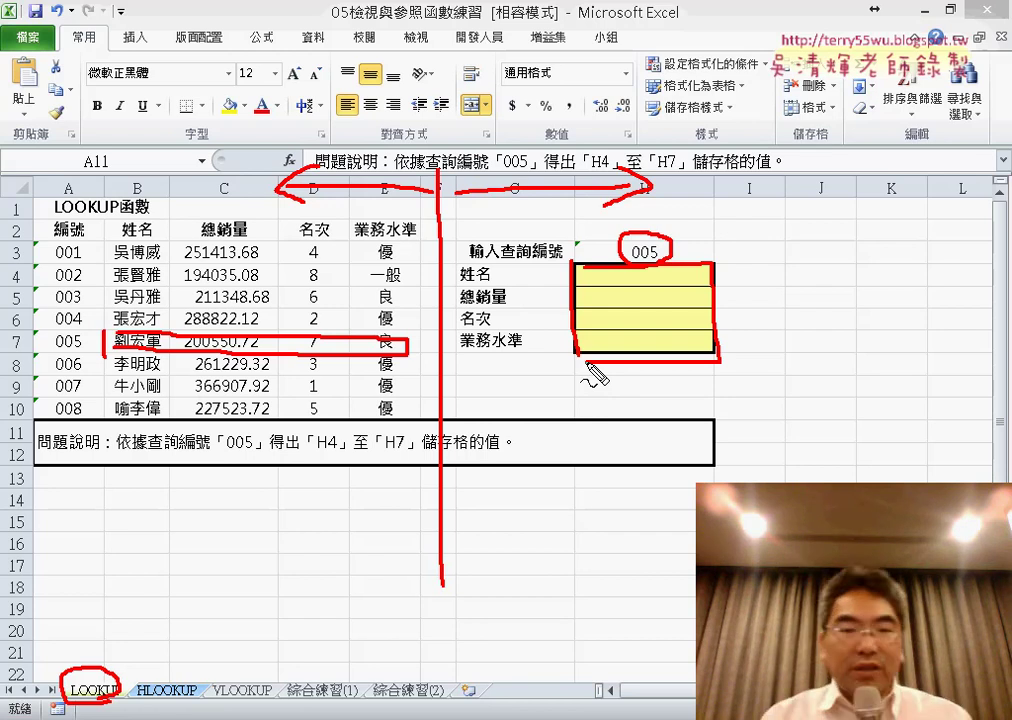
{"action": "key", "text": "Escape"}
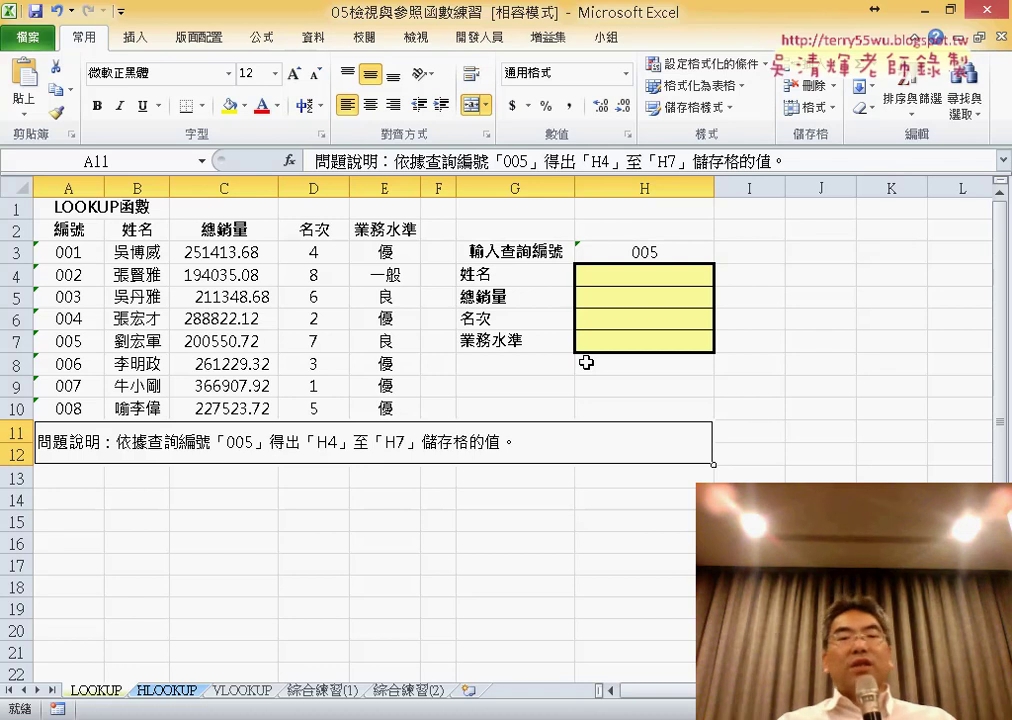
Step: Insert a function in H4, filtering to Lookup & Reference (檢視與參照) and selecting VLOOKUP
{"action": "left_click", "coordinate": [664, 278]}
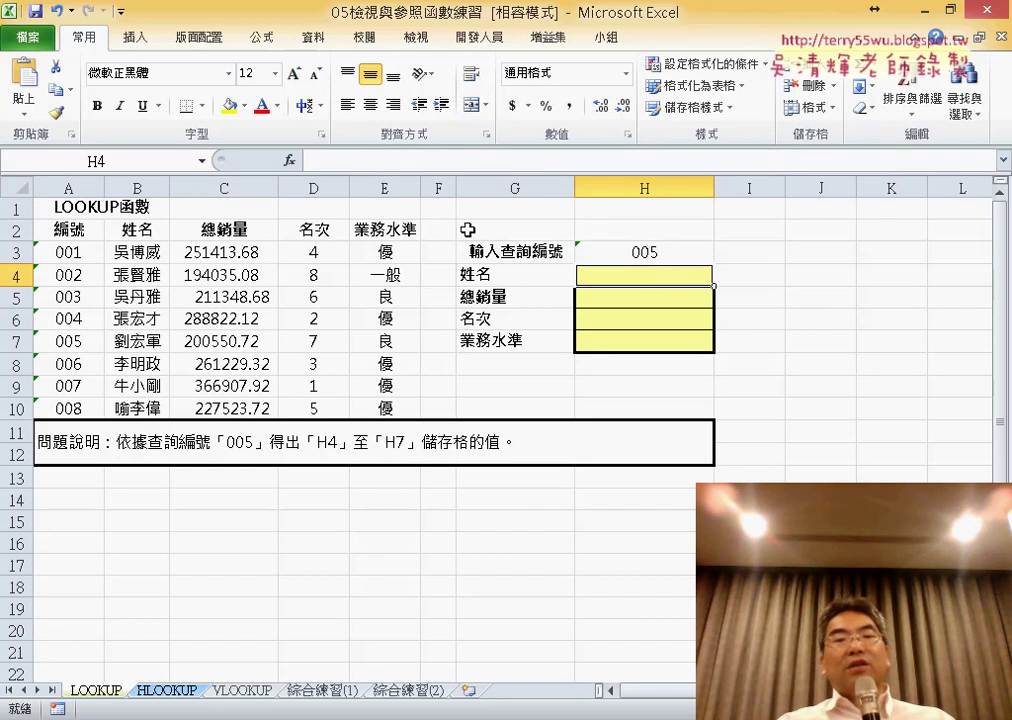
{"action": "left_click", "coordinate": [289, 161]}
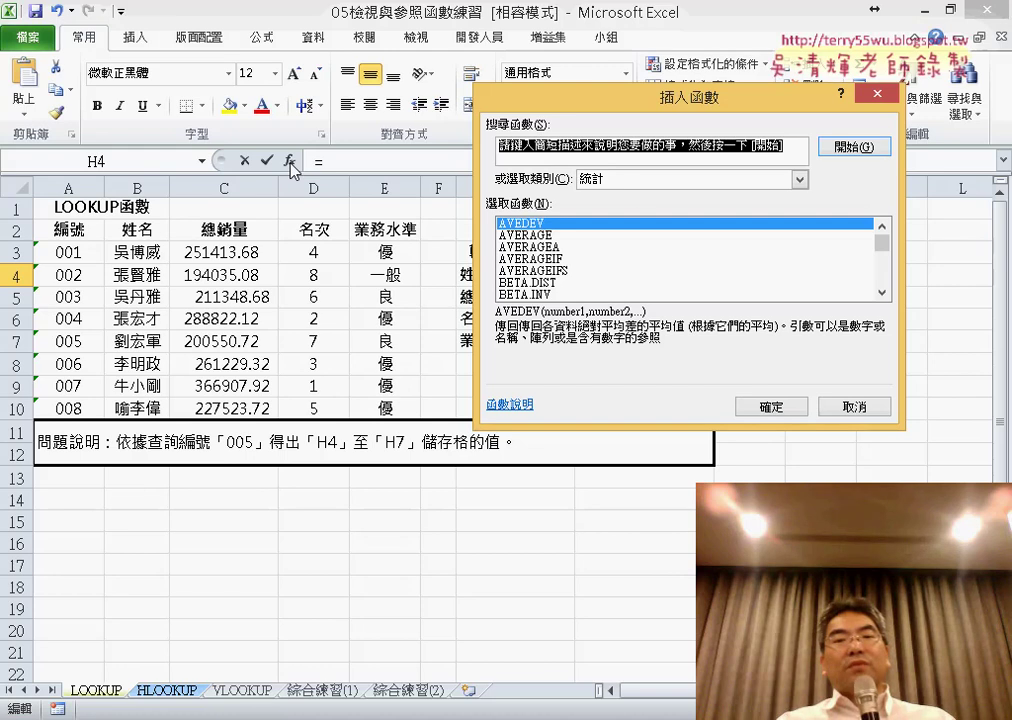
{"action": "left_click", "coordinate": [652, 184]}
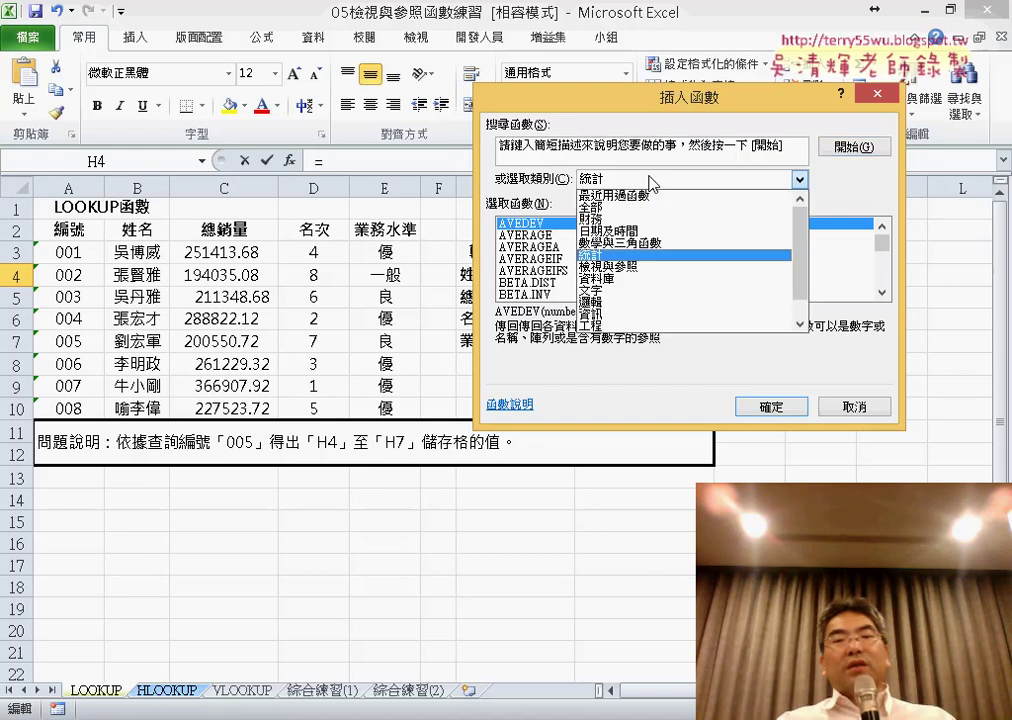
{"action": "left_click", "coordinate": [636, 267]}
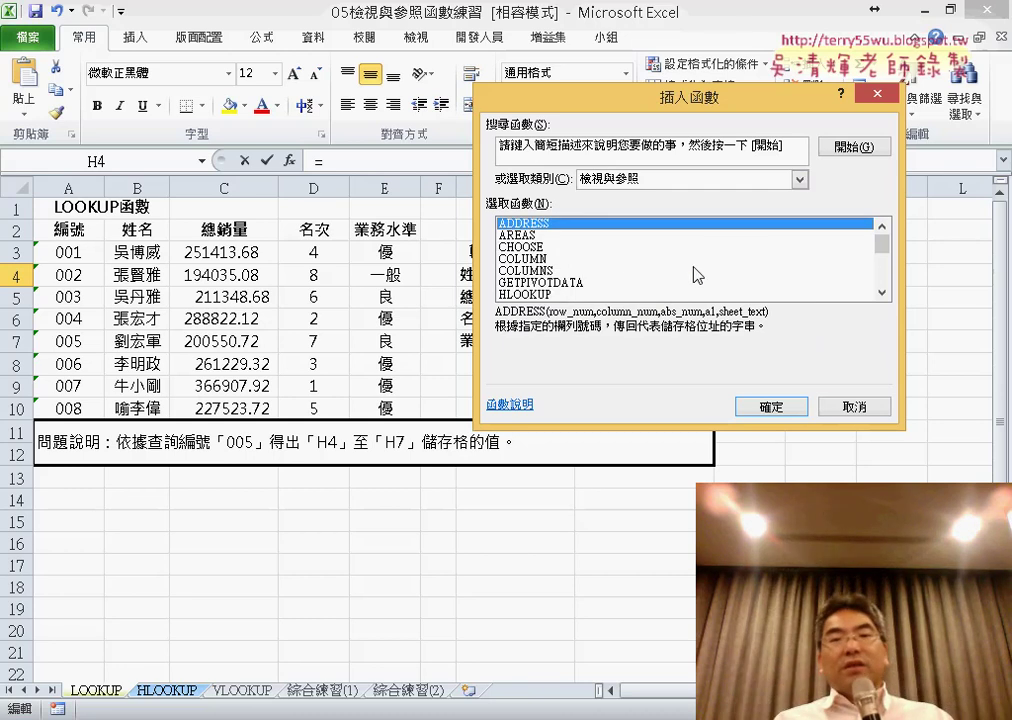
{"action": "left_click_drag", "start_coordinate": [881, 256], "coordinate": [885, 298]}
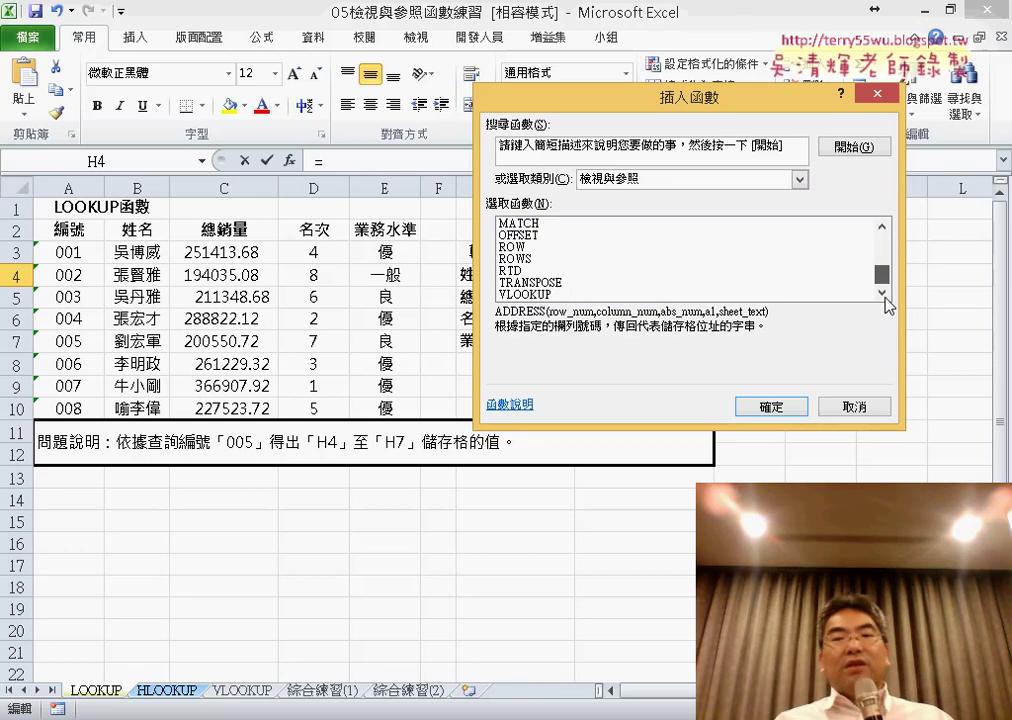
{"action": "left_click", "coordinate": [522, 295]}
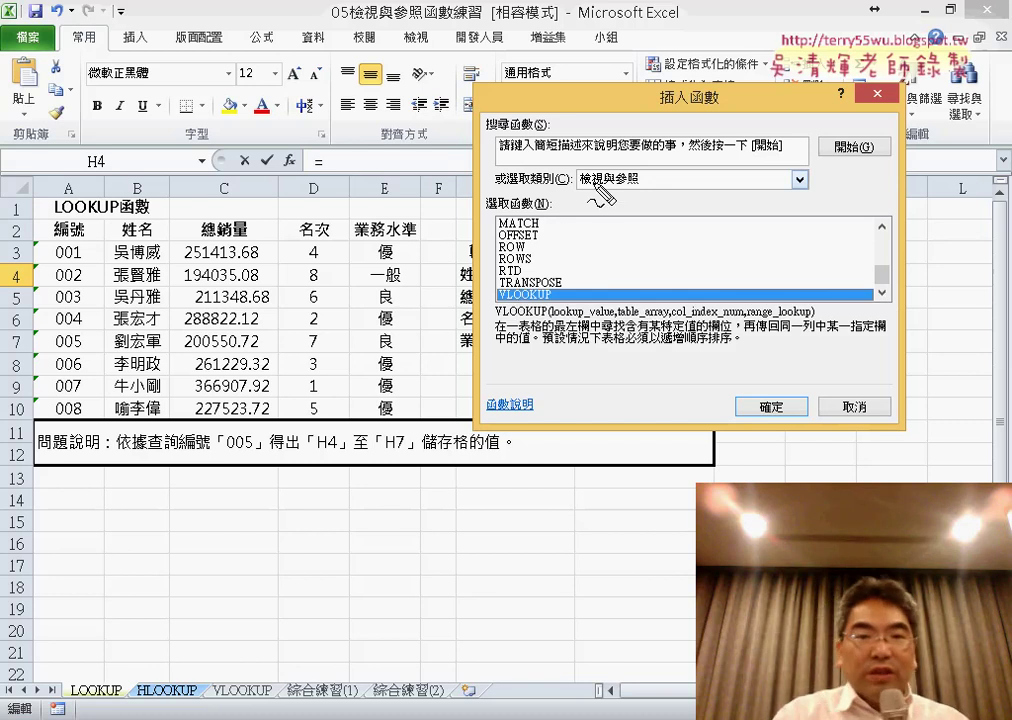
Step: Circle the Lookup & Reference category and VLOOKUP on screen, then clear the annotations
{"action": "mouse_move", "coordinate": [655, 186]}
{"action": "left_mouse_down"}
{"action": "mouse_move", "coordinate": [592, 190]}
{"action": "mouse_move", "coordinate": [648, 150]}
{"action": "mouse_move", "coordinate": [635, 186]}
{"action": "left_mouse_up"}
{"action": "left_click_drag", "start_coordinate": [566, 272], "coordinate": [572, 288]}
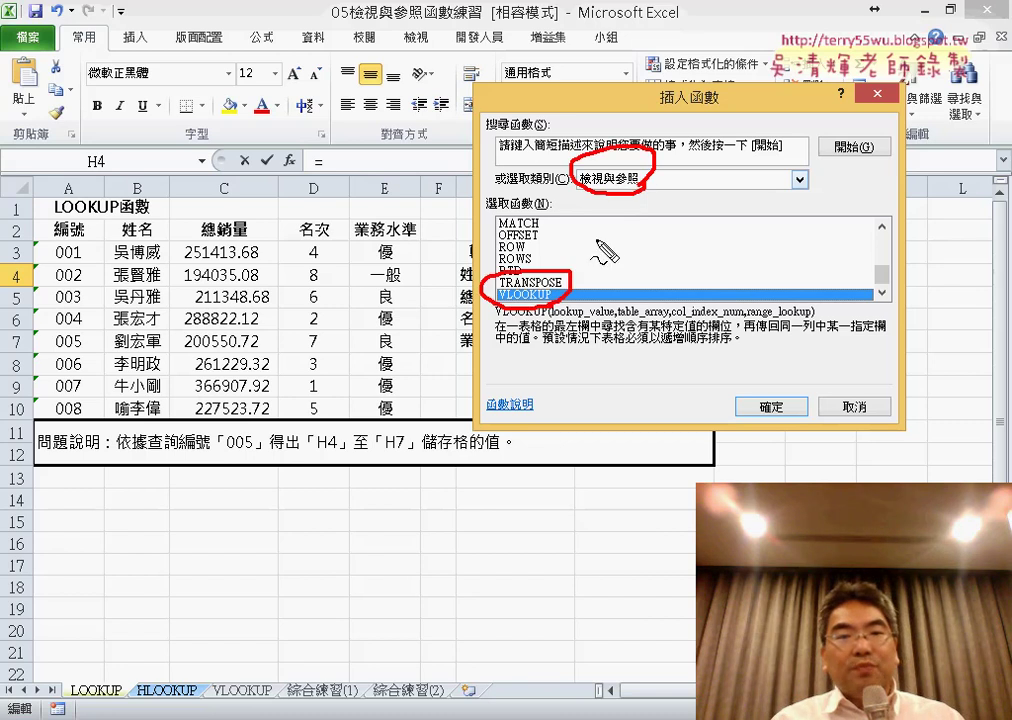
{"action": "key", "text": "Escape"}
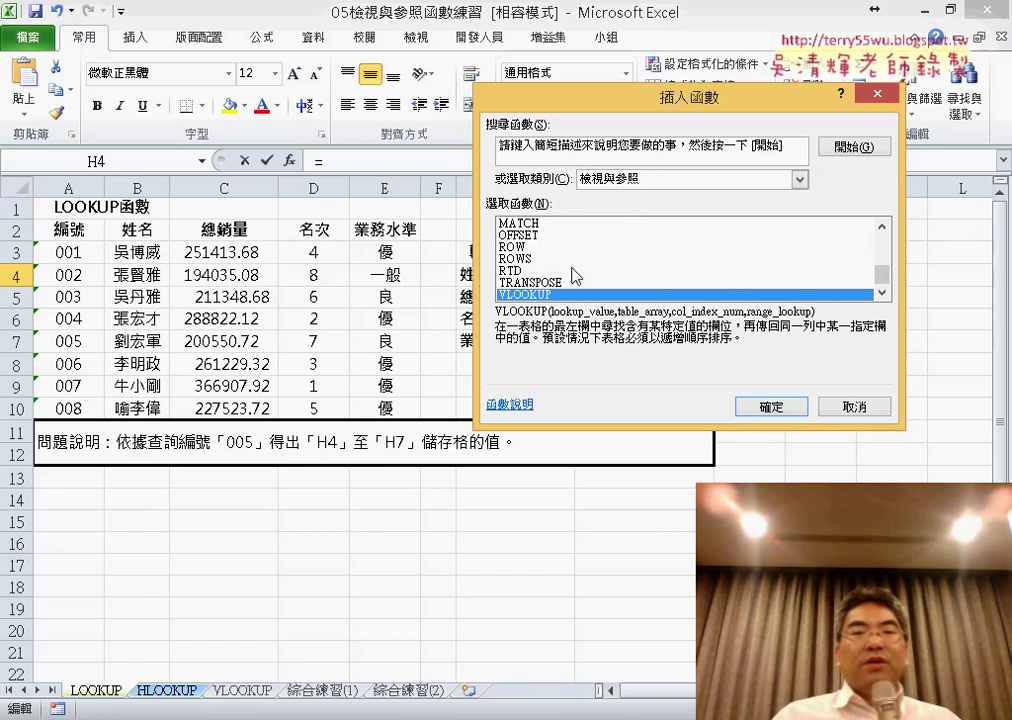
Step: Confirm VLOOKUP and move the Function Arguments dialog aside to reveal cells H3:H4
{"action": "left_click", "coordinate": [757, 404]}
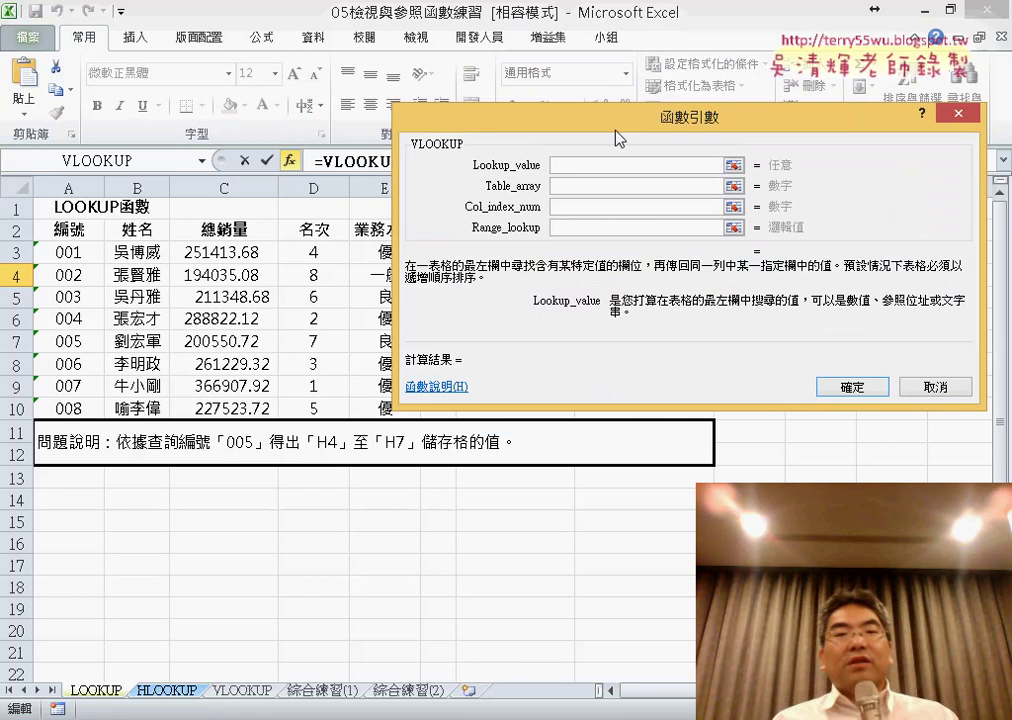
{"action": "left_click_drag", "start_coordinate": [617, 138], "coordinate": [619, 315]}
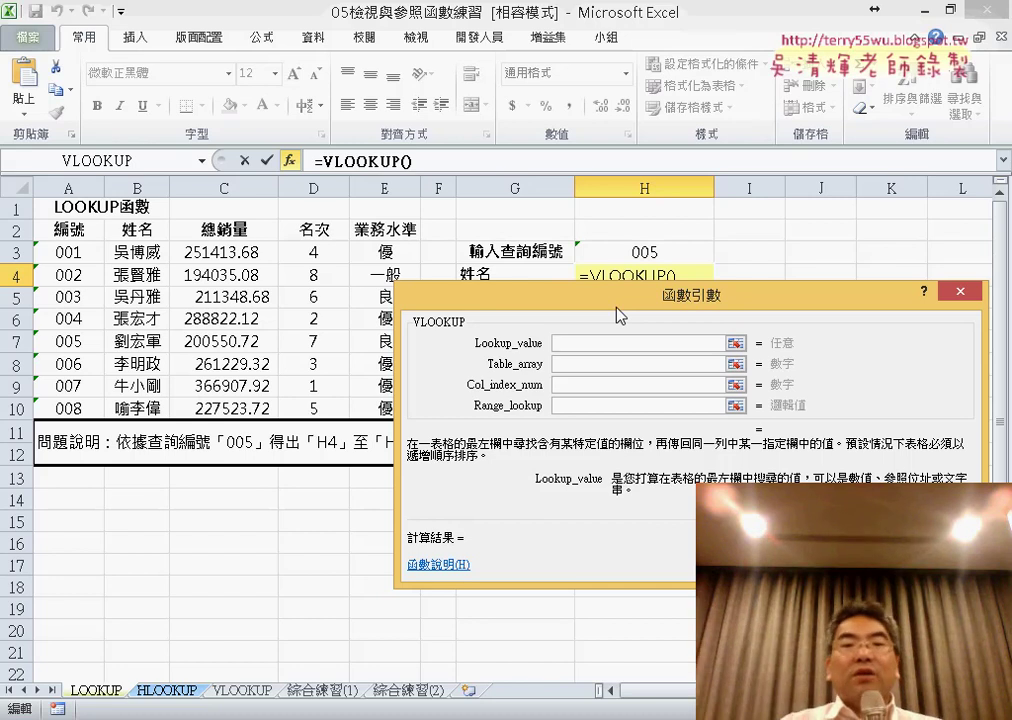
{"action": "left_click_drag", "start_coordinate": [620, 316], "coordinate": [409, 343]}
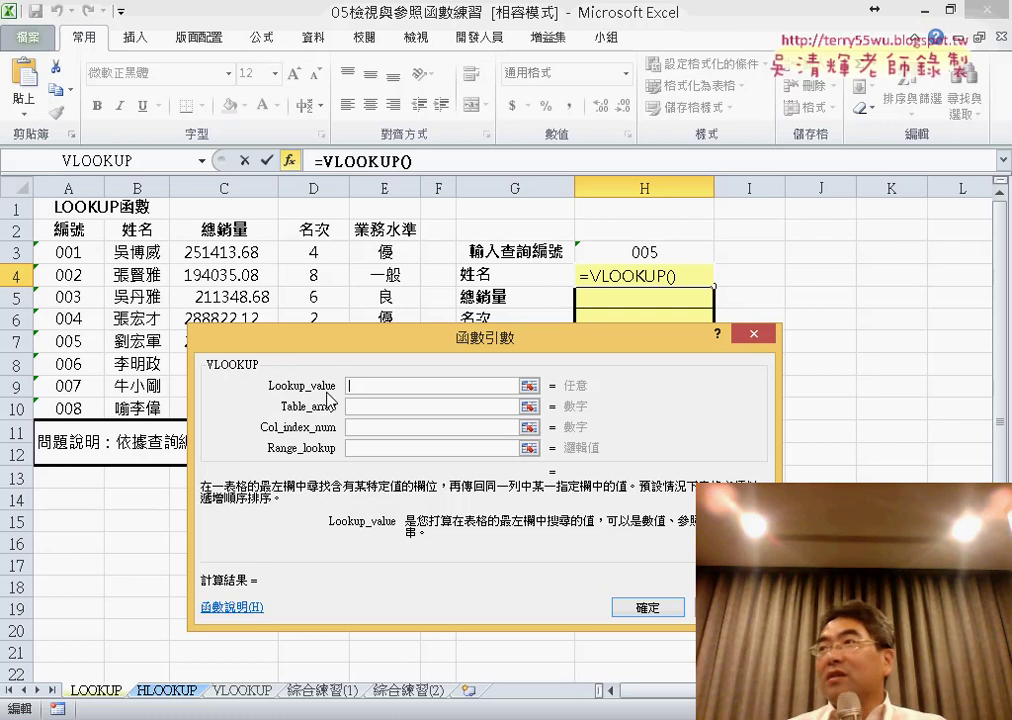
Step: Set Lookup_value to H3 (ID 005) and shift the dialog to reveal table rows 6–10
{"action": "left_click", "coordinate": [648, 253]}
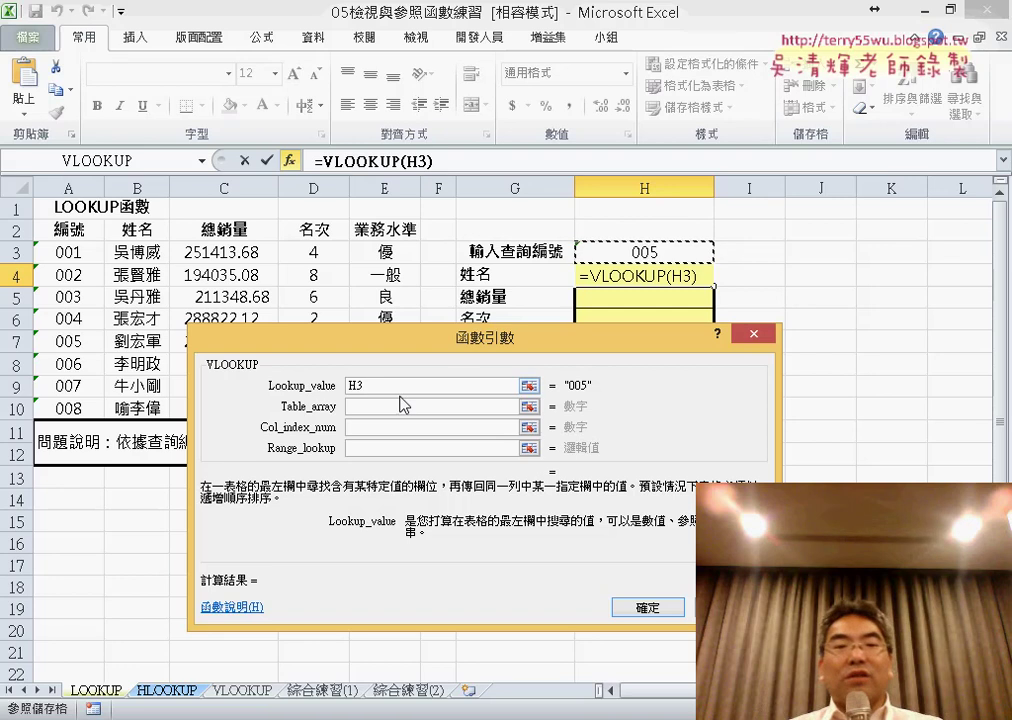
{"action": "left_click", "coordinate": [387, 407]}
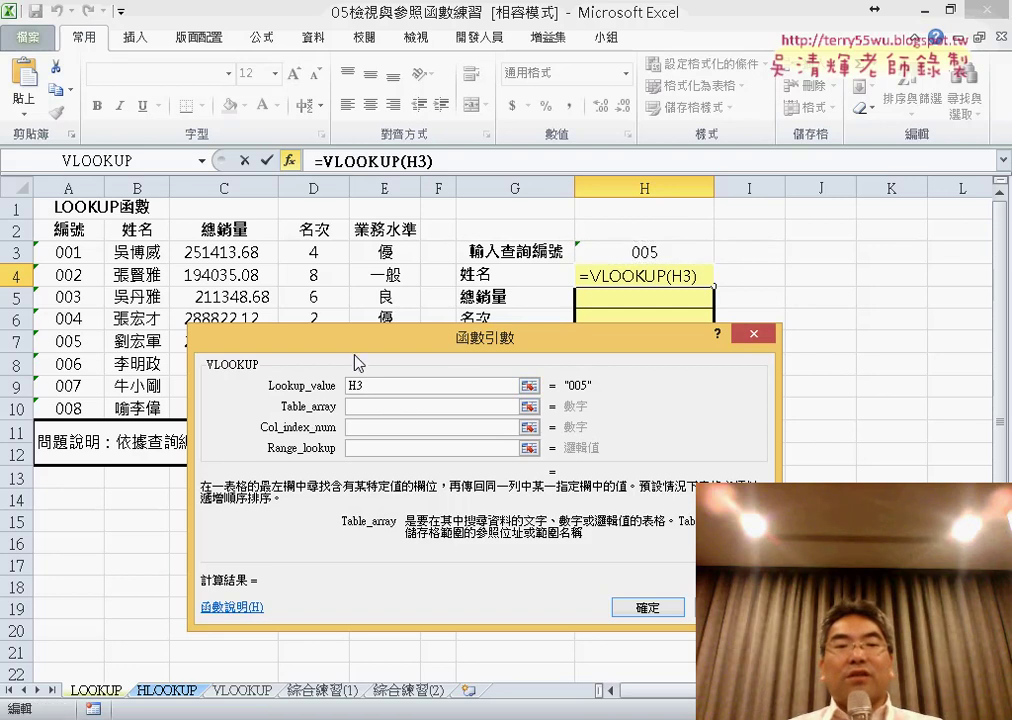
{"action": "left_click_drag", "start_coordinate": [356, 358], "coordinate": [484, 440]}
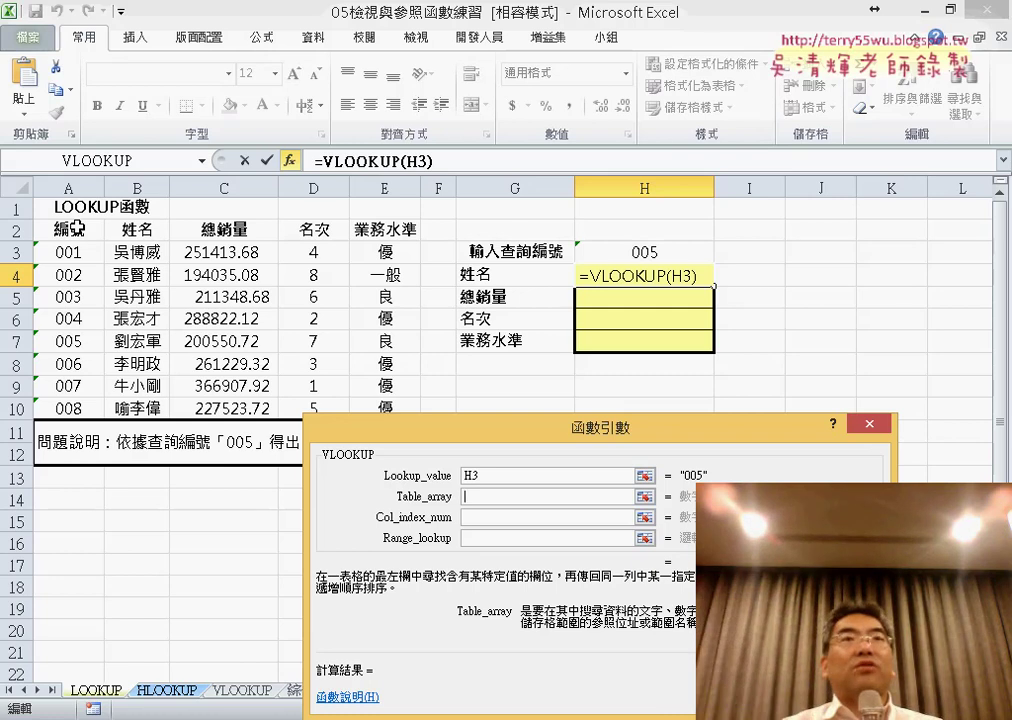
Step: Enter A3:E10 as Table_array, then pen-mark the range, its first column and H3
{"action": "left_click", "coordinate": [545, 496]}
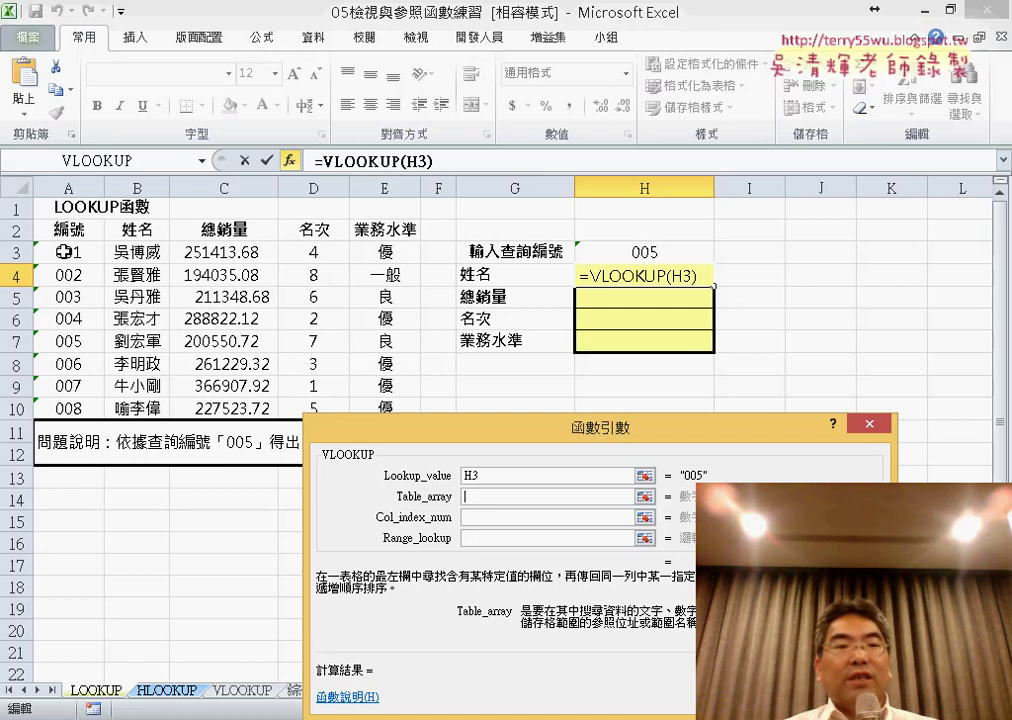
{"action": "mouse_move", "coordinate": [70, 253]}
{"action": "left_mouse_down"}
{"action": "mouse_move", "coordinate": [243, 265]}
{"action": "mouse_move", "coordinate": [397, 404]}
{"action": "left_mouse_up"}
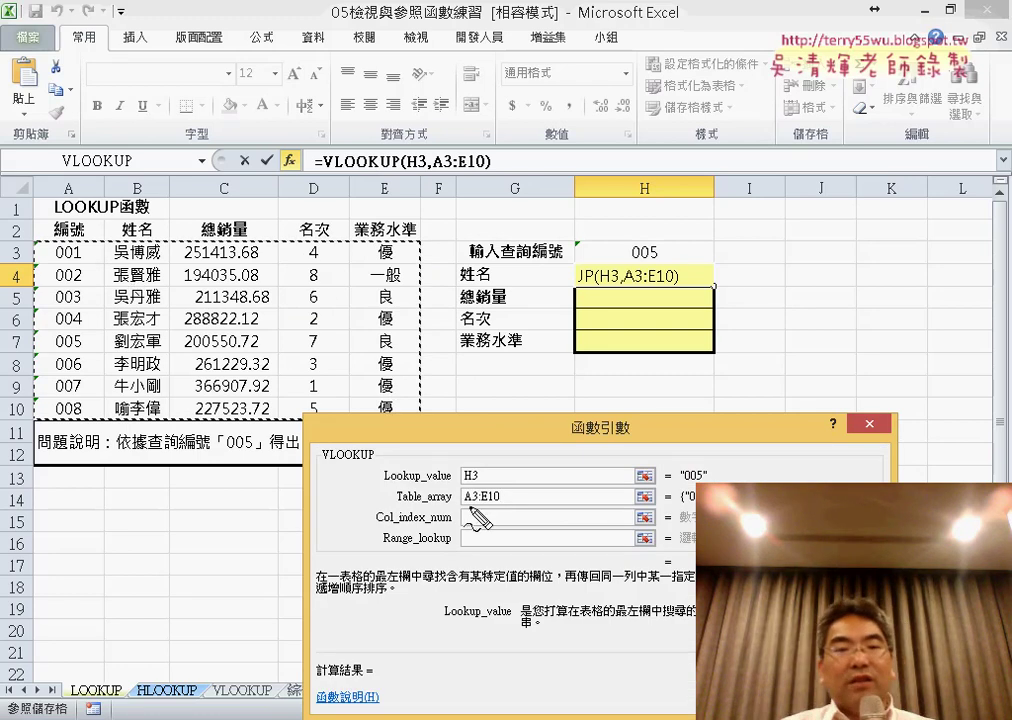
{"action": "left_click_drag", "start_coordinate": [462, 506], "coordinate": [510, 509]}
{"action": "left_click_drag", "start_coordinate": [38, 242], "coordinate": [44, 430]}
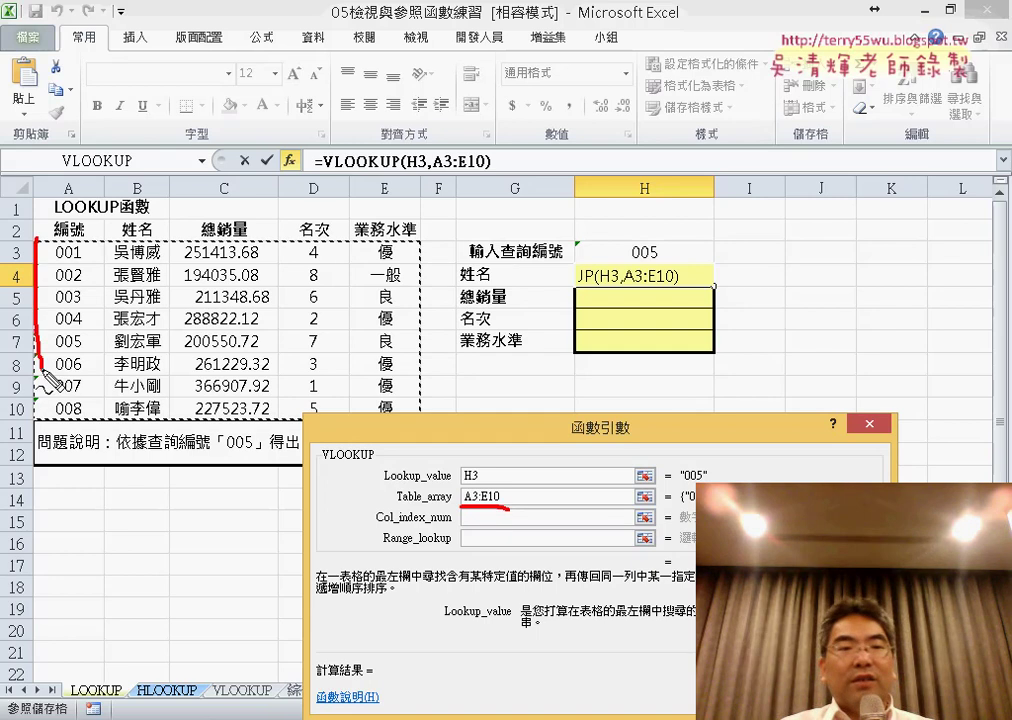
{"action": "mouse_move", "coordinate": [38, 240]}
{"action": "left_mouse_down"}
{"action": "mouse_move", "coordinate": [385, 246]}
{"action": "mouse_move", "coordinate": [420, 280]}
{"action": "mouse_move", "coordinate": [425, 428]}
{"action": "mouse_move", "coordinate": [135, 410]}
{"action": "mouse_move", "coordinate": [40, 422]}
{"action": "left_mouse_up"}
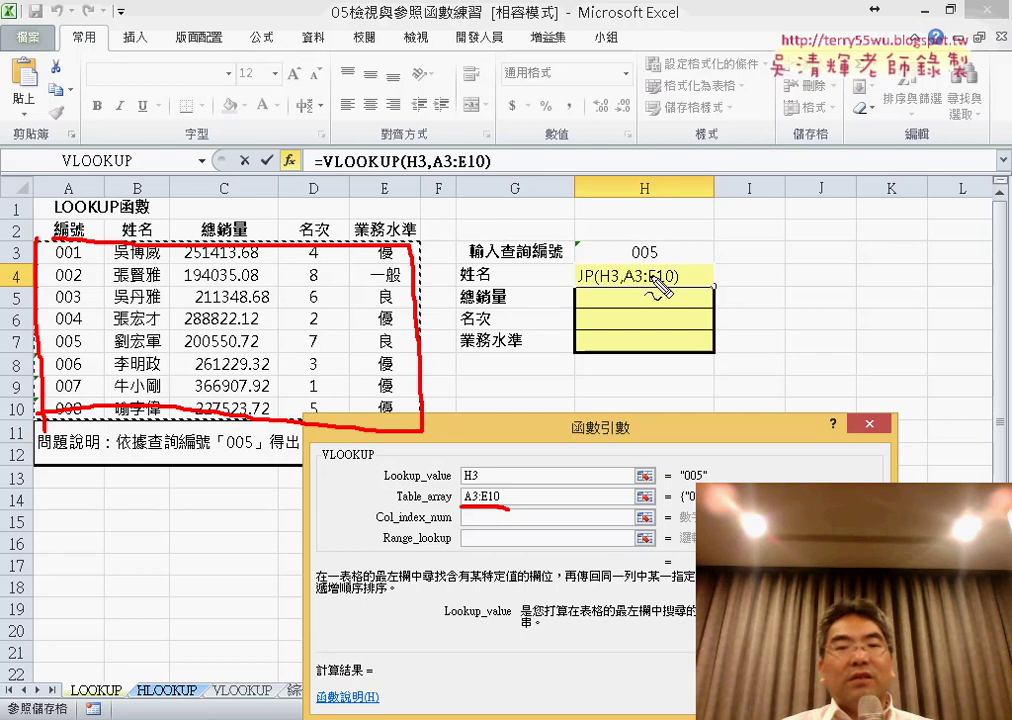
{"action": "mouse_move", "coordinate": [650, 238]}
{"action": "left_mouse_down"}
{"action": "mouse_move", "coordinate": [658, 255]}
{"action": "mouse_move", "coordinate": [560, 170]}
{"action": "mouse_move", "coordinate": [385, 205]}
{"action": "mouse_move", "coordinate": [420, 222]}
{"action": "left_mouse_up"}
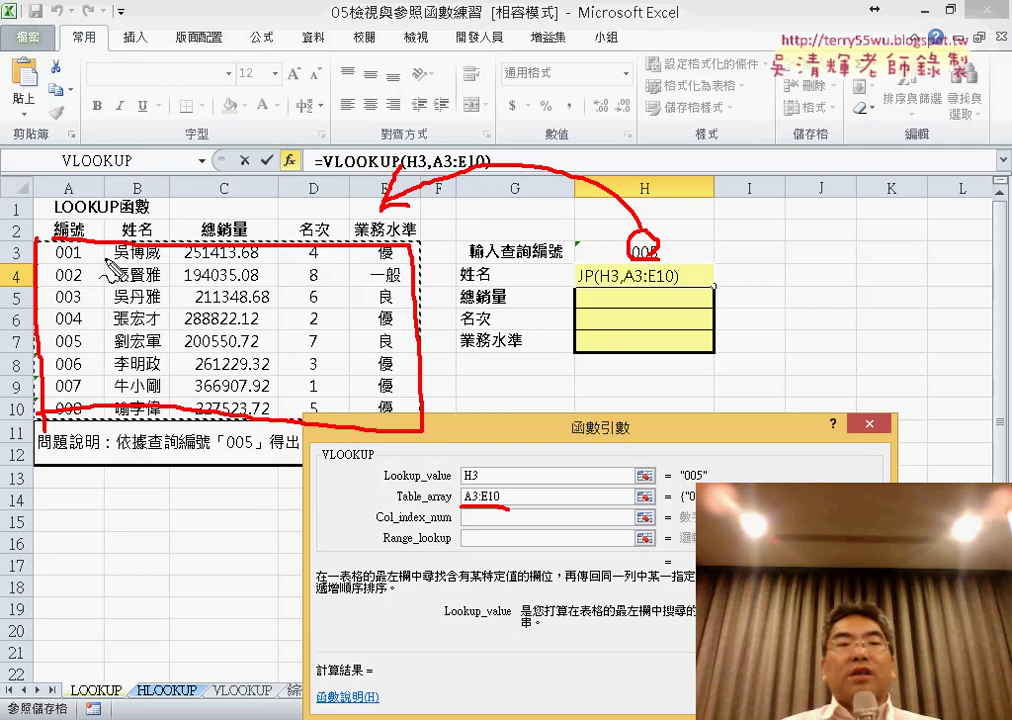
Step: Make a pen mark near the top-left of the window while =VLOOKUP(H3,A3:E10) is in progress
{"action": "left_click_drag", "start_coordinate": [75, 125], "coordinate": [75, 170]}
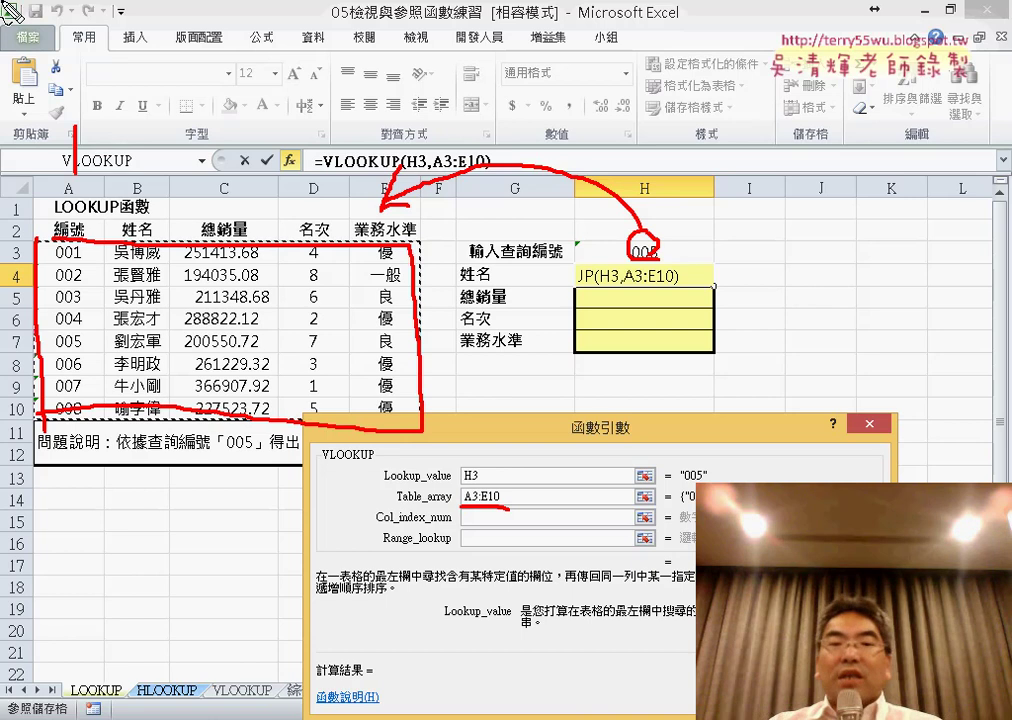
{"action": "left_click_drag", "start_coordinate": [376, 525], "coordinate": [404, 524]}
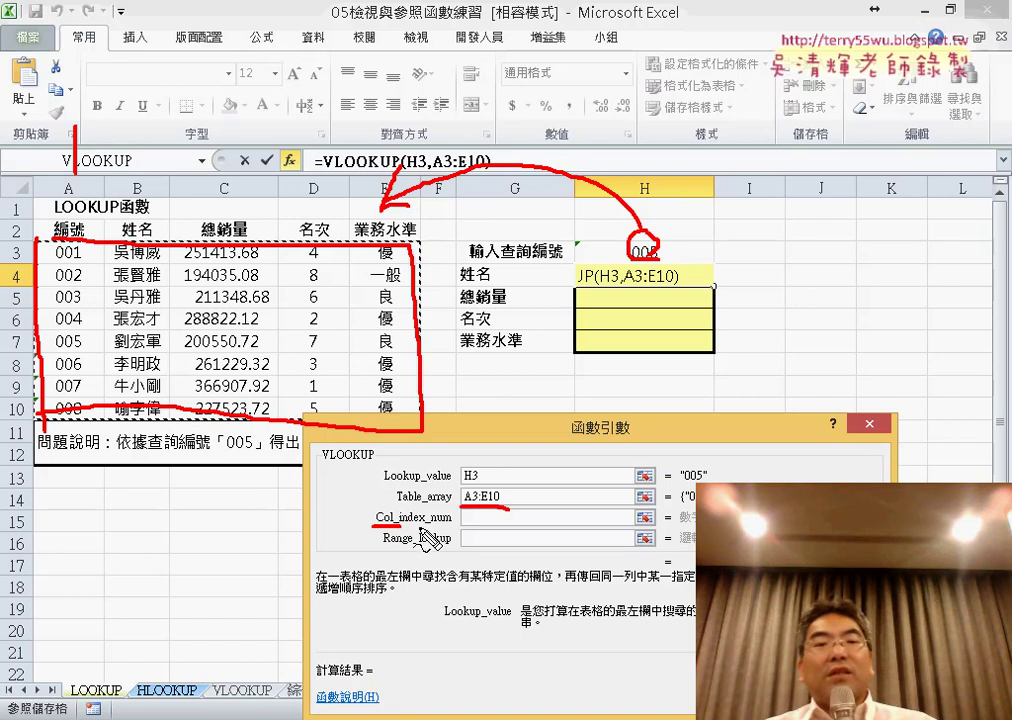
{"action": "left_click_drag", "start_coordinate": [413, 523], "coordinate": [452, 521]}
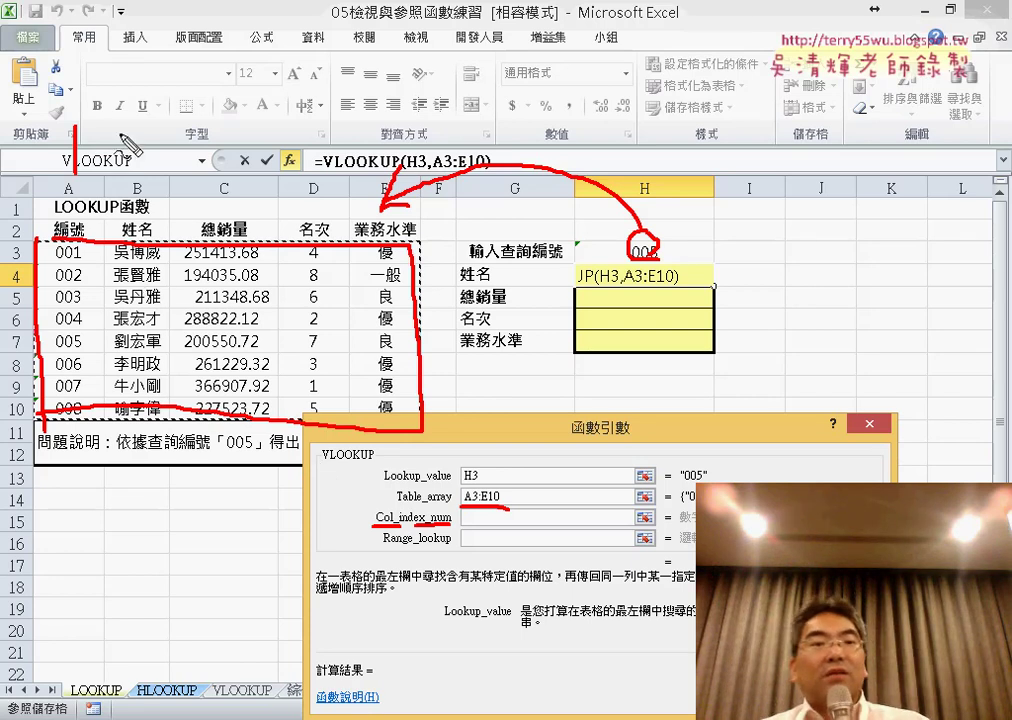
{"action": "left_click_drag", "start_coordinate": [119, 147], "coordinate": [150, 183]}
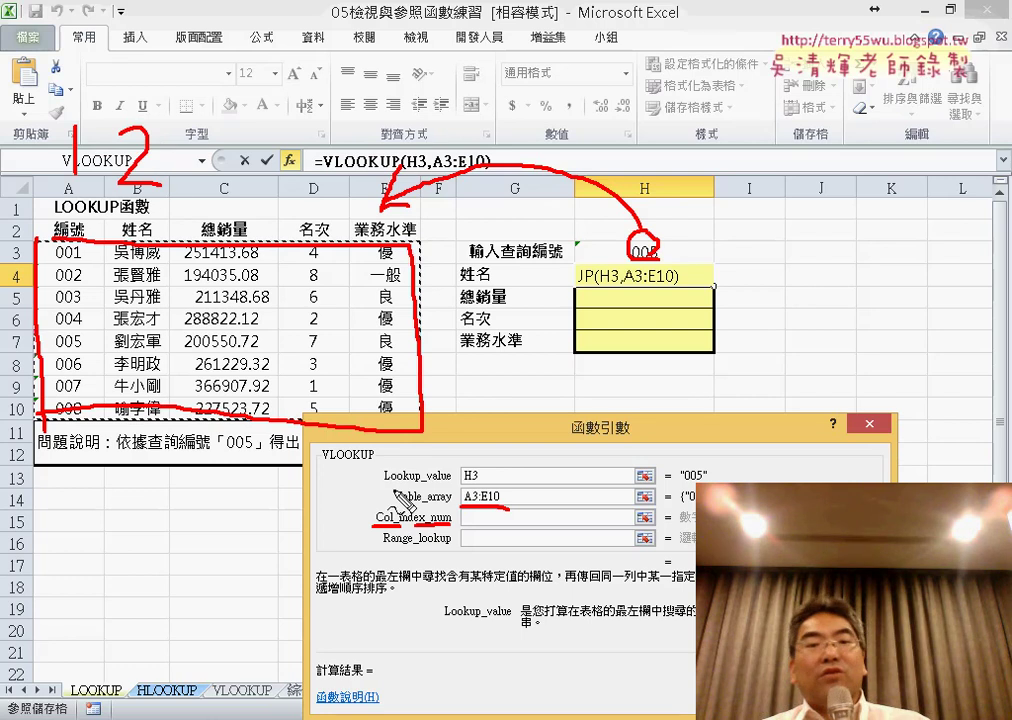
{"action": "key", "text": "Escape"}
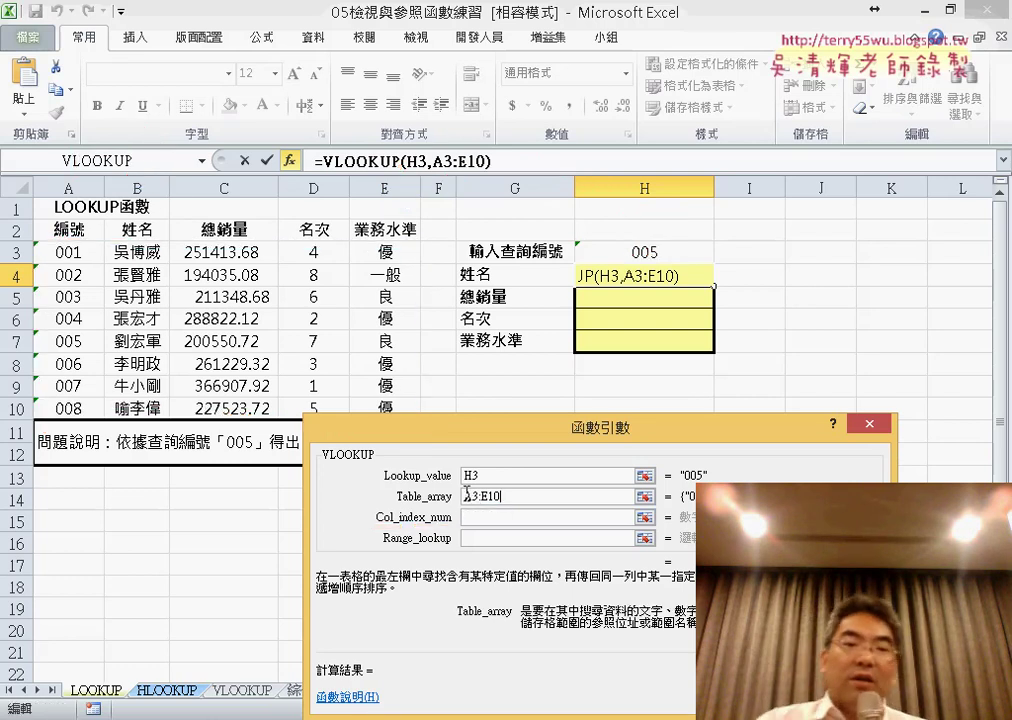
Step: Enter column index 2 and range lookup 0, finishing =VLOOKUP(H3,A3:E10,2,0) in H4
{"action": "left_click", "coordinate": [495, 517]}
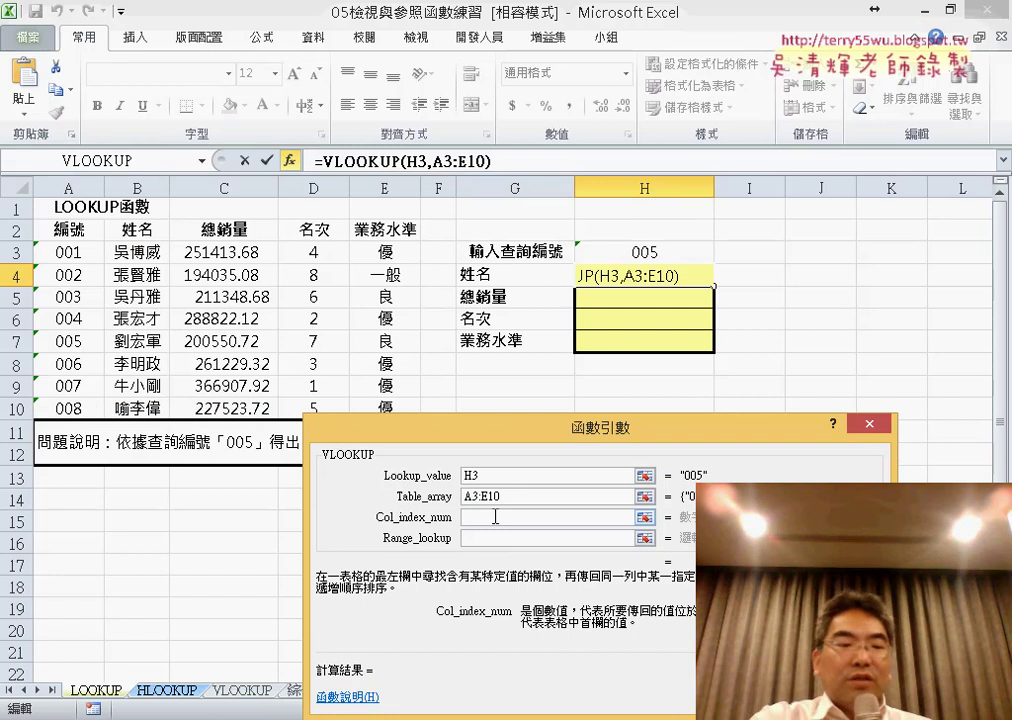
{"action": "type", "text": "2"}
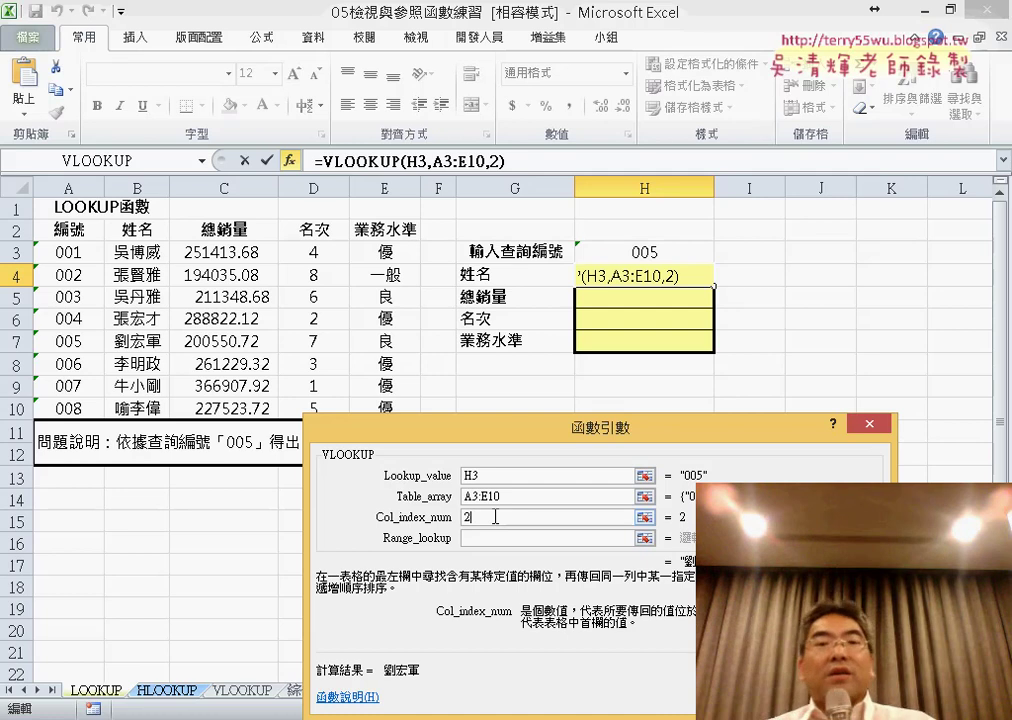
{"action": "left_click", "coordinate": [484, 540]}
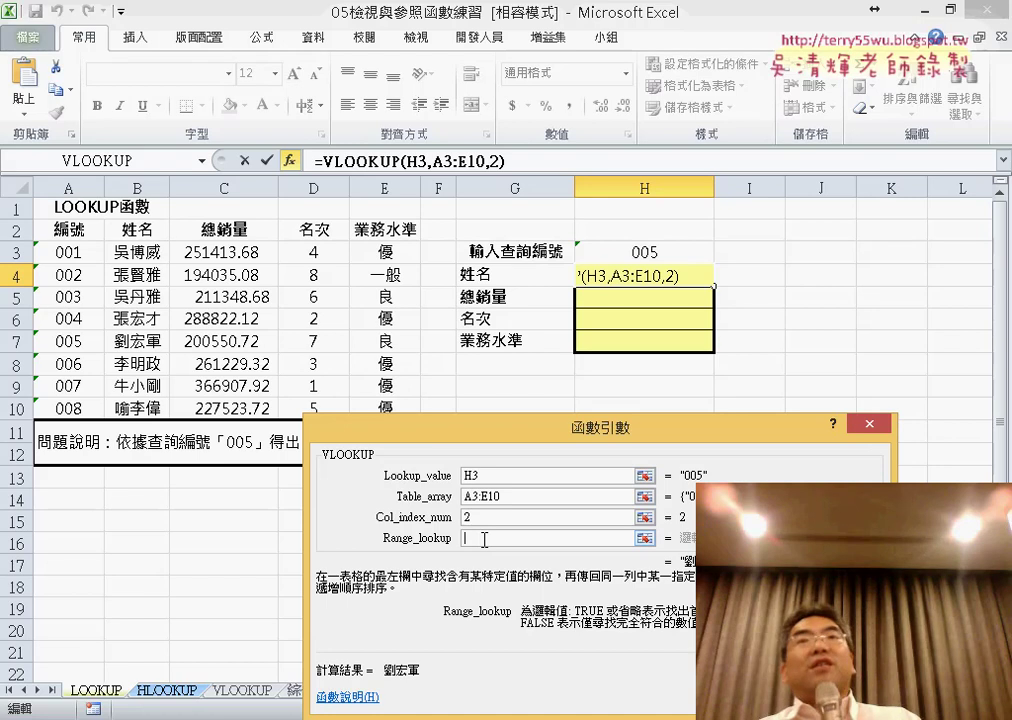
{"action": "type", "text": "0"}
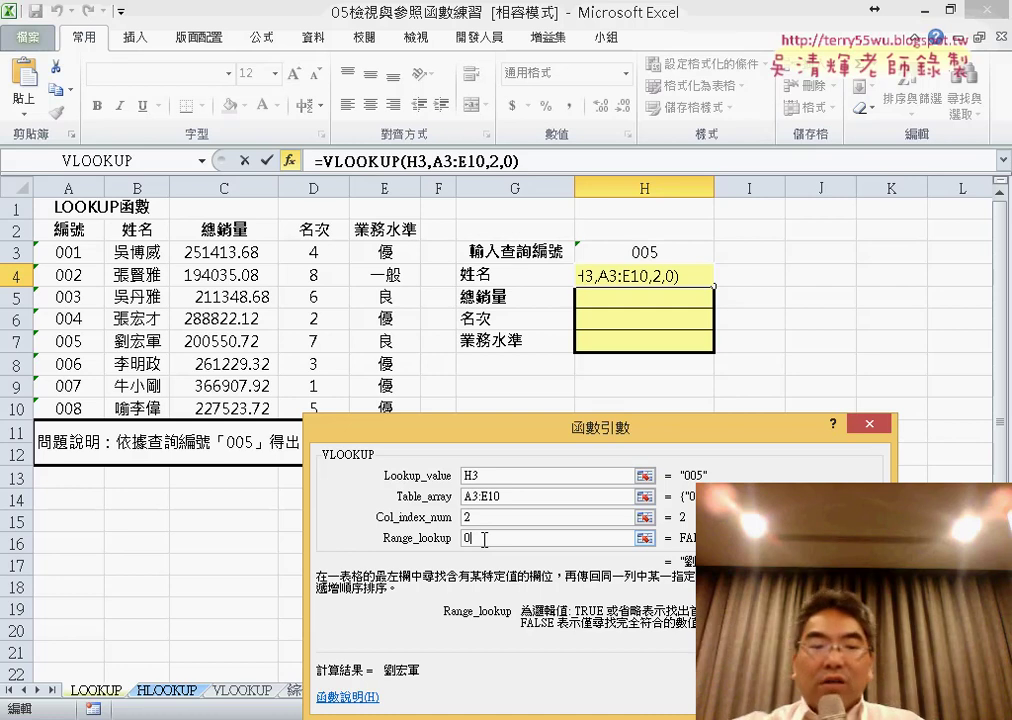
{"action": "key", "text": "BackSpace"}
{"action": "type", "text": "1"}
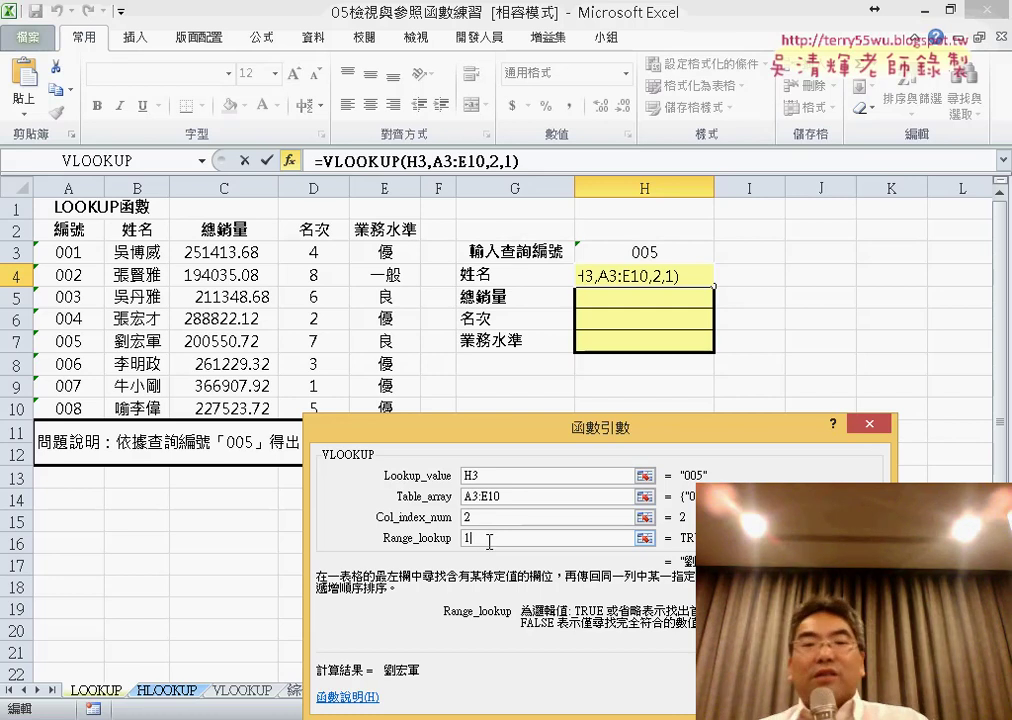
{"action": "left_click_drag", "start_coordinate": [478, 538], "coordinate": [448, 538]}
{"action": "type", "text": "0"}
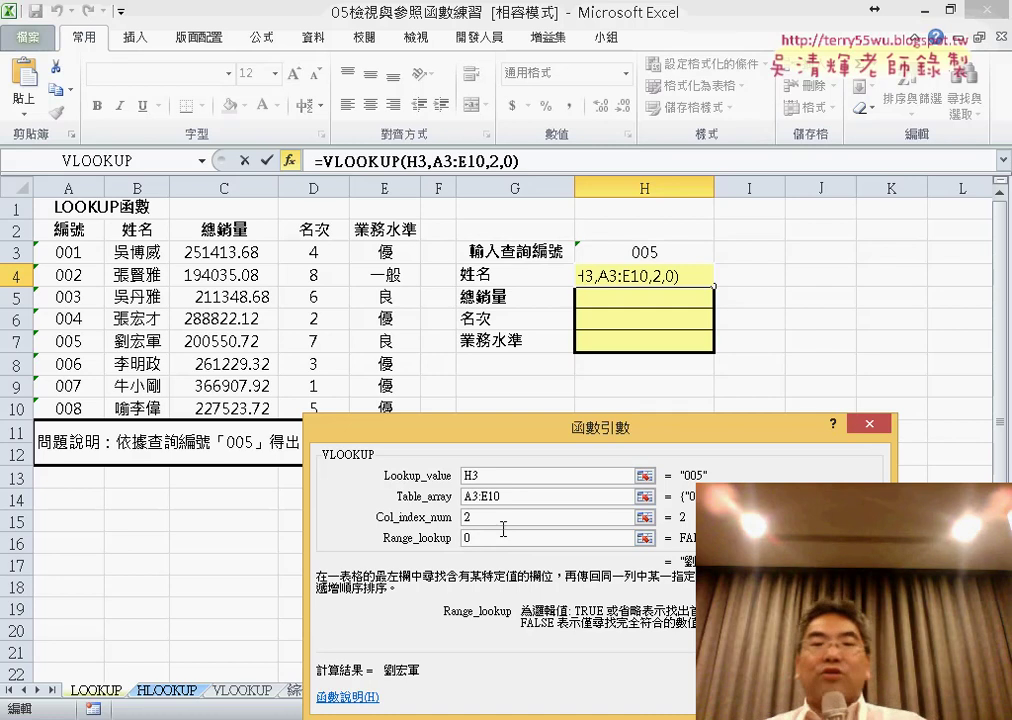
{"action": "key", "text": "Return"}
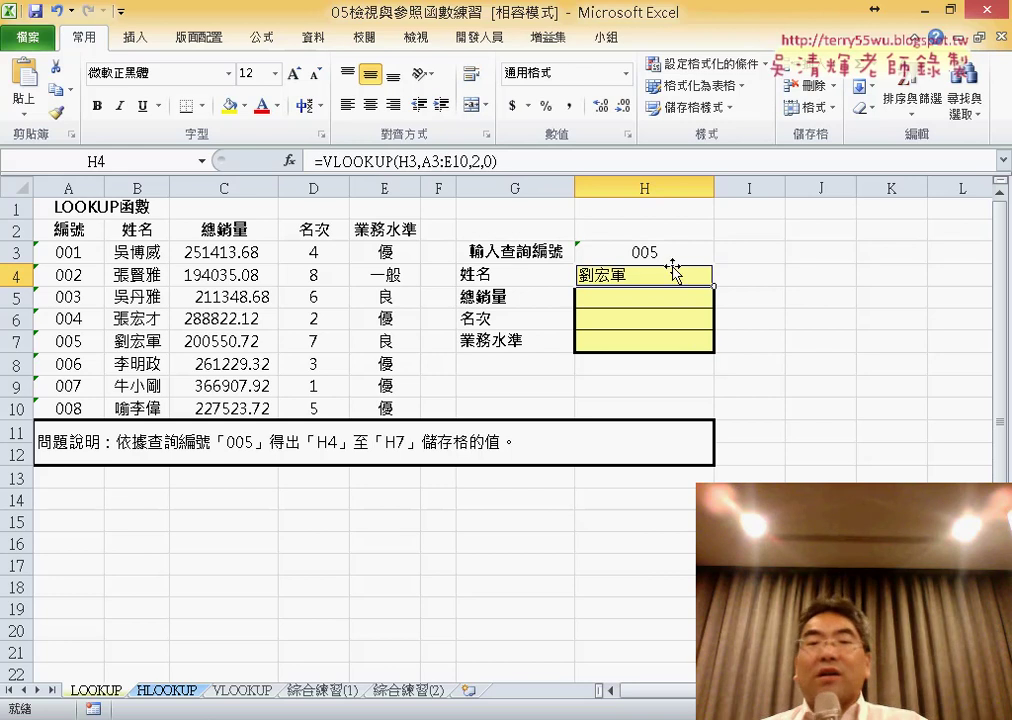
Step: Change the lookup ID in H3 from 005 to 009
{"action": "left_click", "coordinate": [679, 254]}
{"action": "double_click", "coordinate": [685, 254]}
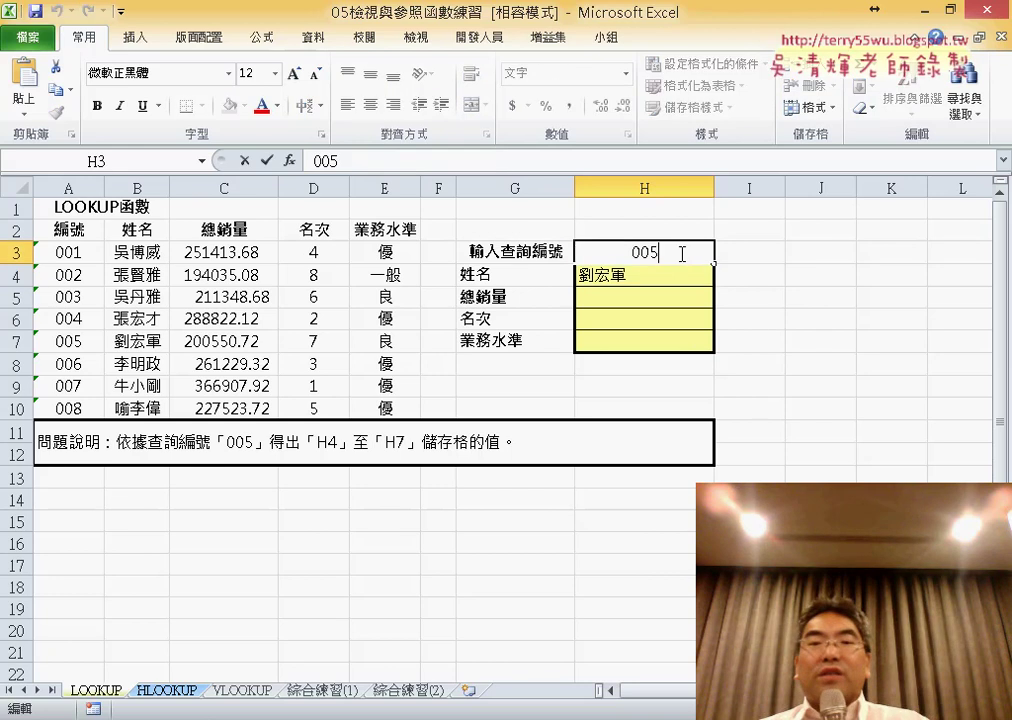
{"action": "key", "text": "shift+Left"}
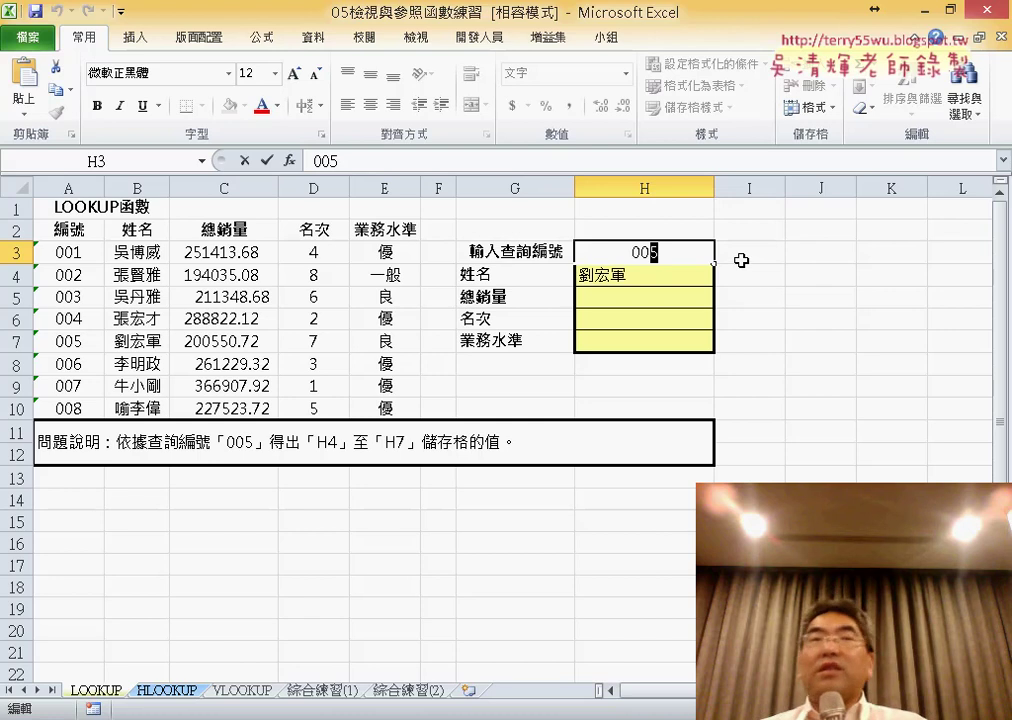
{"action": "type", "text": "9"}
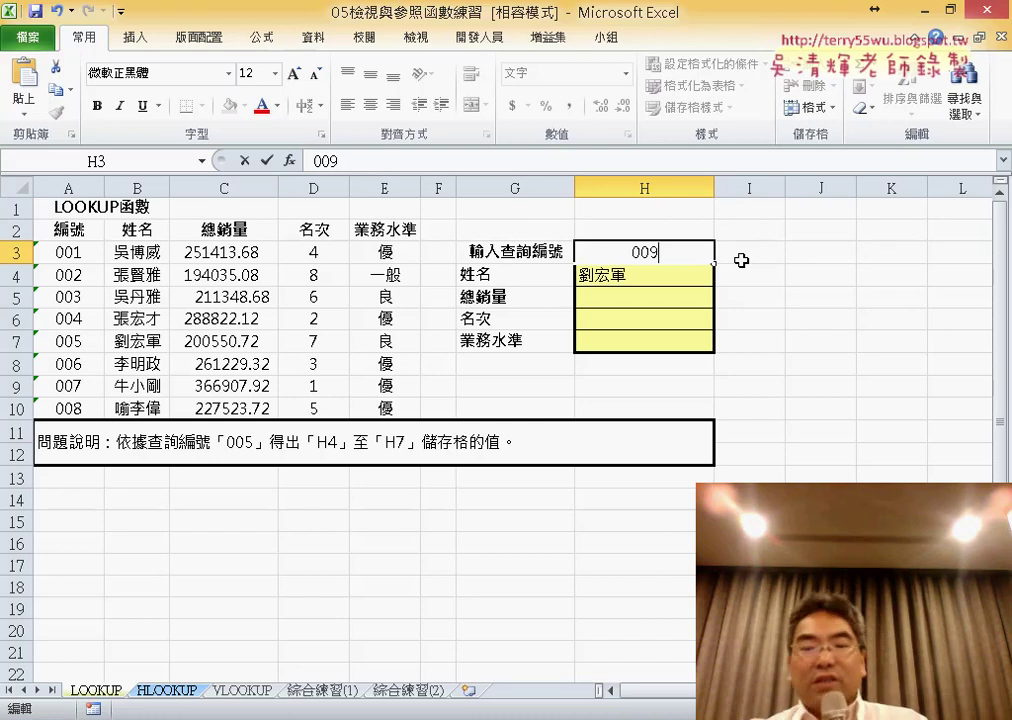
{"action": "key", "text": "Return"}
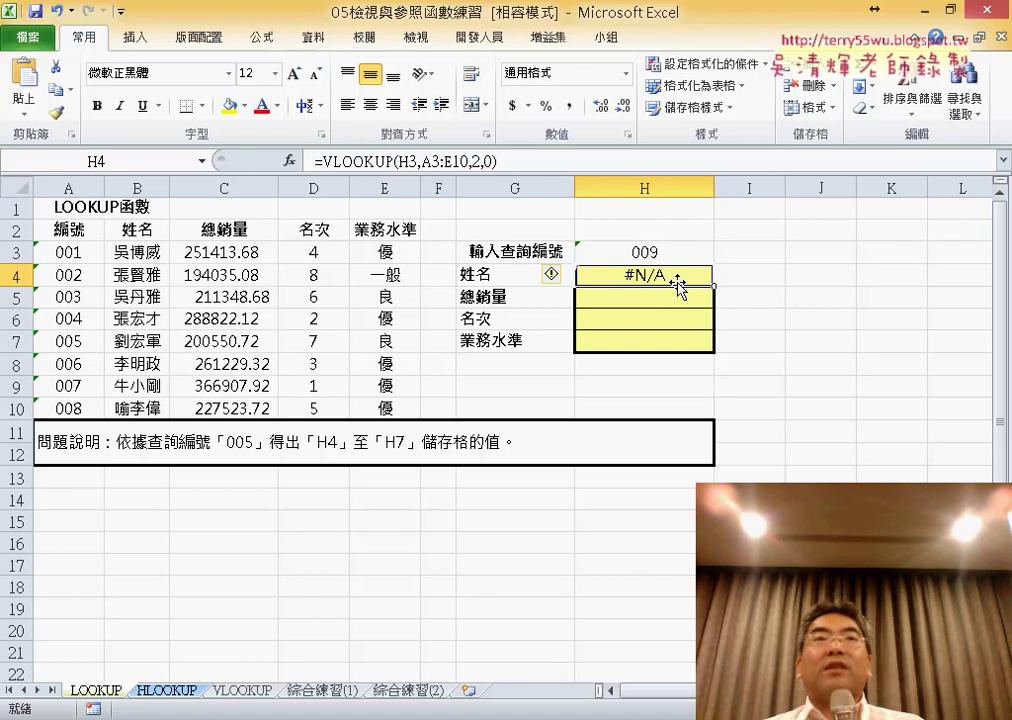
Step: Change H4's last VLOOKUP argument from 0 to 1 for approximate matching
{"action": "left_click", "coordinate": [486, 160]}
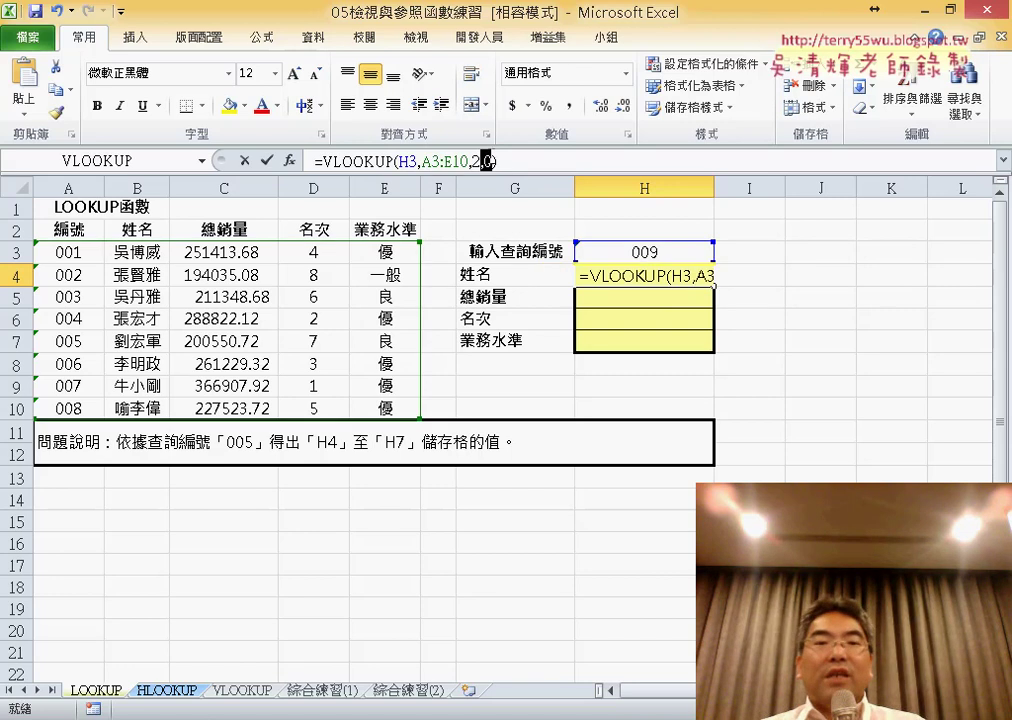
{"action": "key", "text": "BackSpace"}
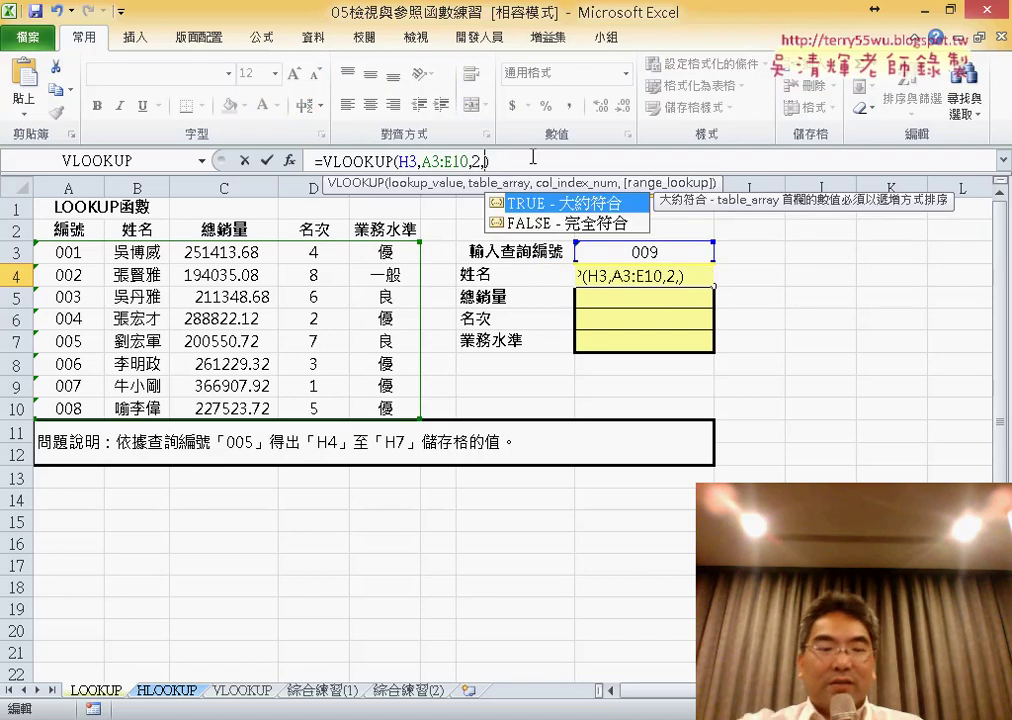
{"action": "type", "text": "1"}
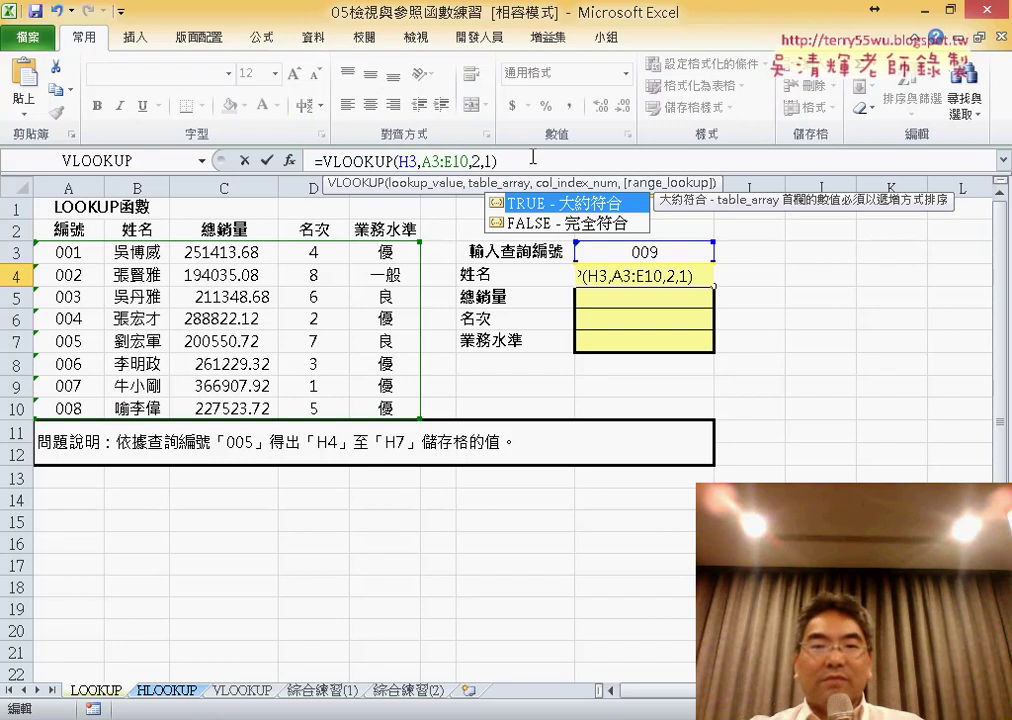
{"action": "key", "text": "Return"}
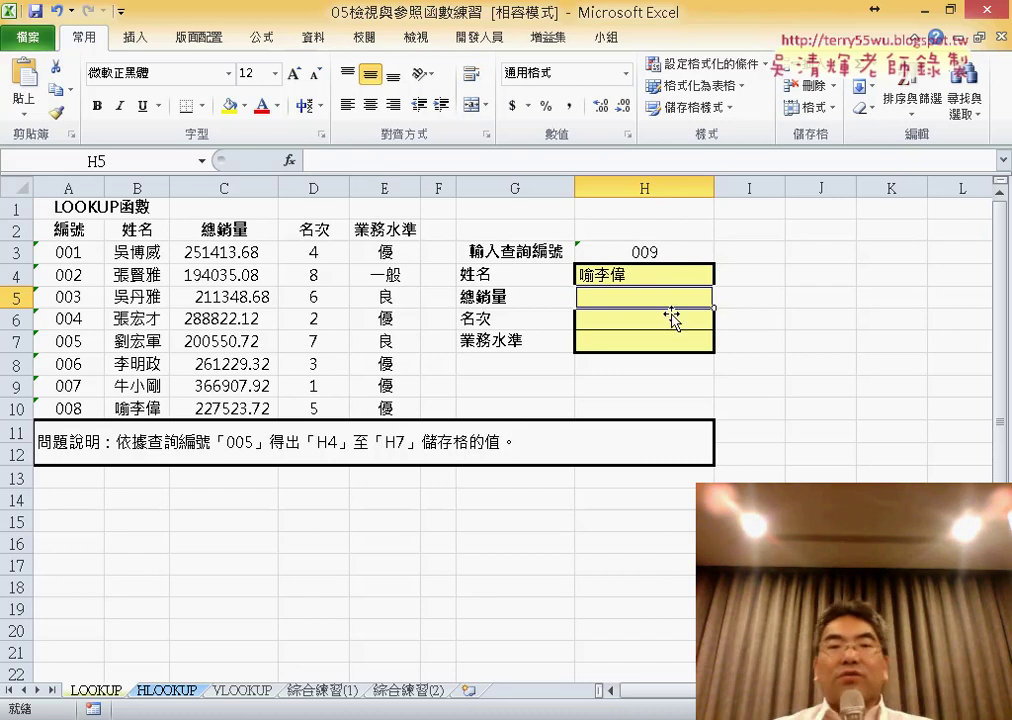
Step: Restore H3's lookup ID to 005 and centre the name returned in H4
{"action": "left_click", "coordinate": [370, 105]}
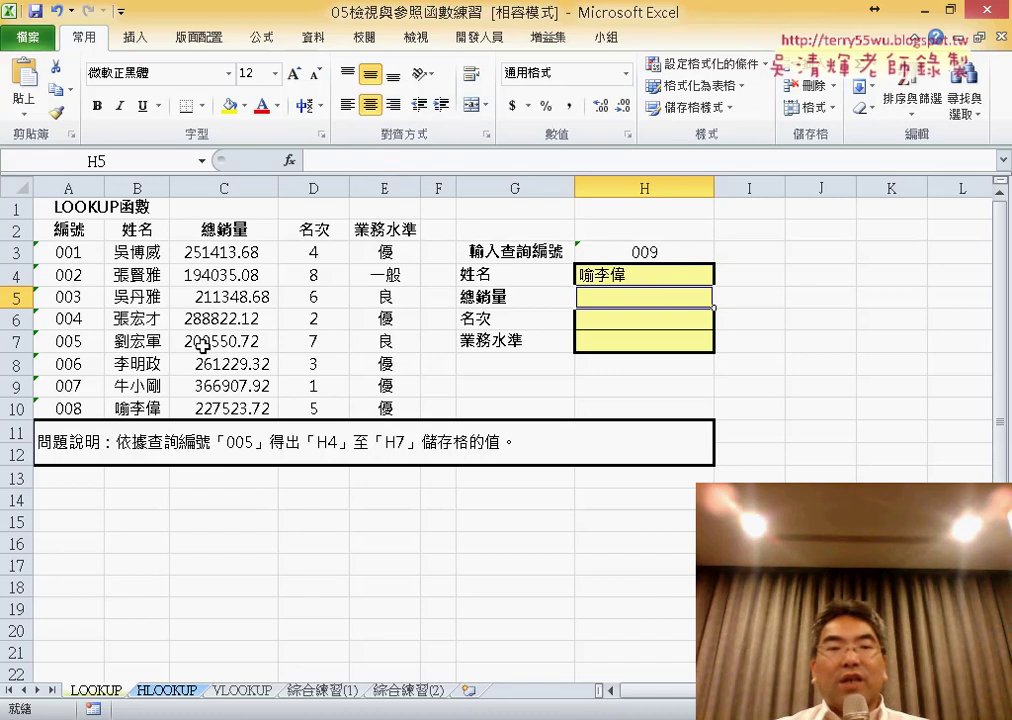
{"action": "double_click", "coordinate": [656, 253]}
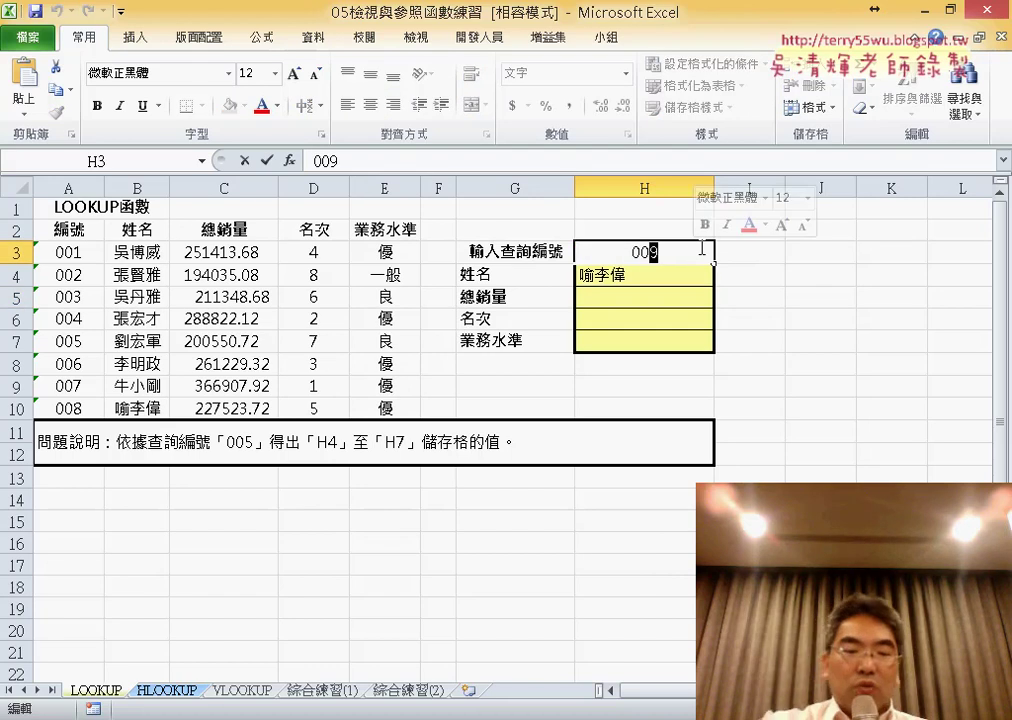
{"action": "type", "text": "5"}
{"action": "key", "text": "Return"}
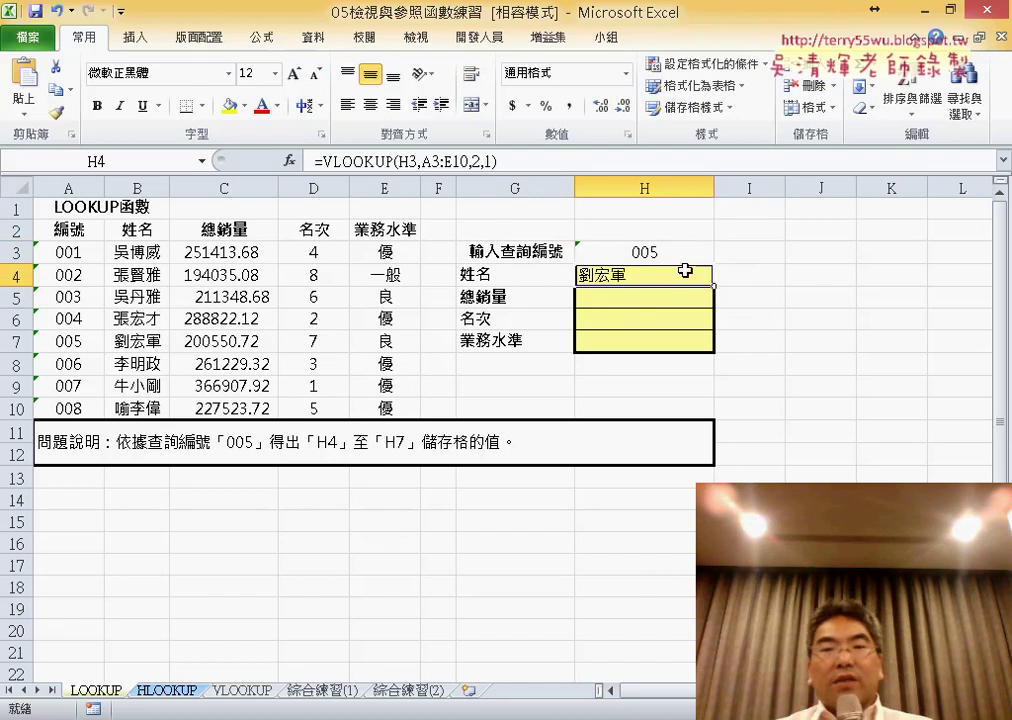
{"action": "left_click", "coordinate": [370, 105]}
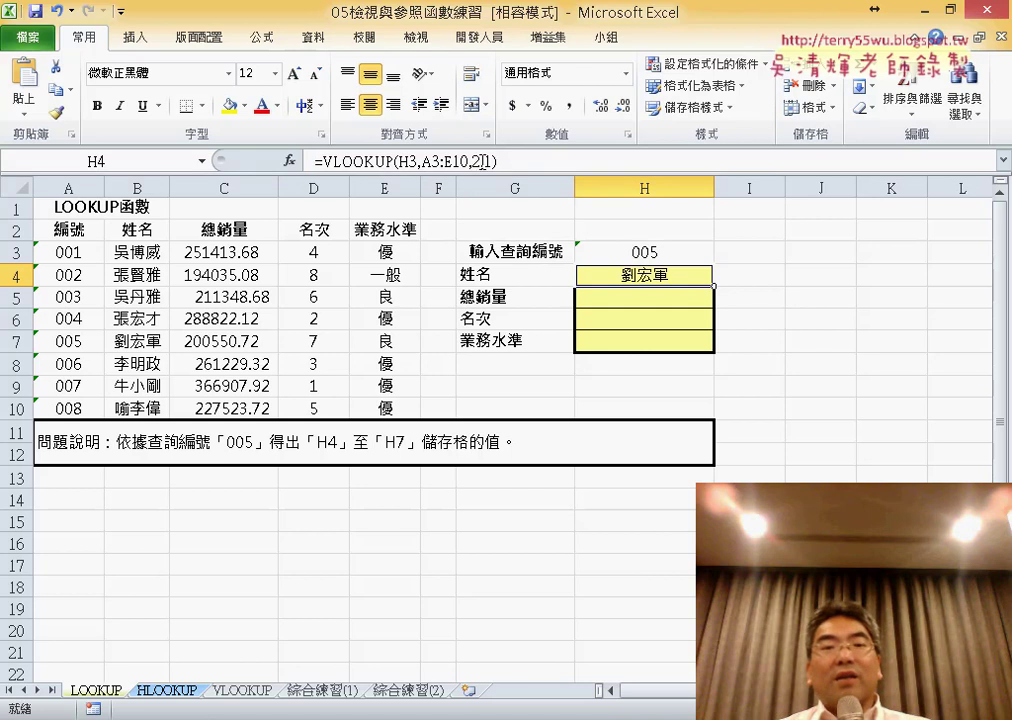
{"action": "left_click", "coordinate": [481, 161]}
Step: Copy H4's VLOOKUP formula into H5 with column index 3 to return sales
{"action": "double_click", "coordinate": [478, 161]}
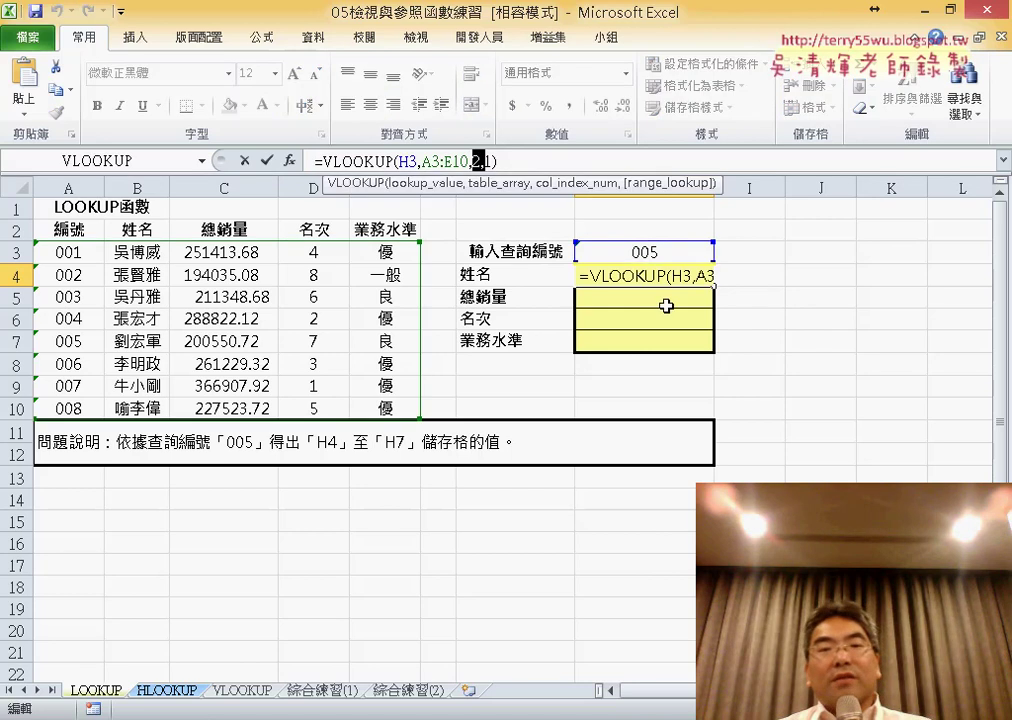
{"action": "left_click_drag", "start_coordinate": [497, 161], "coordinate": [314, 161]}
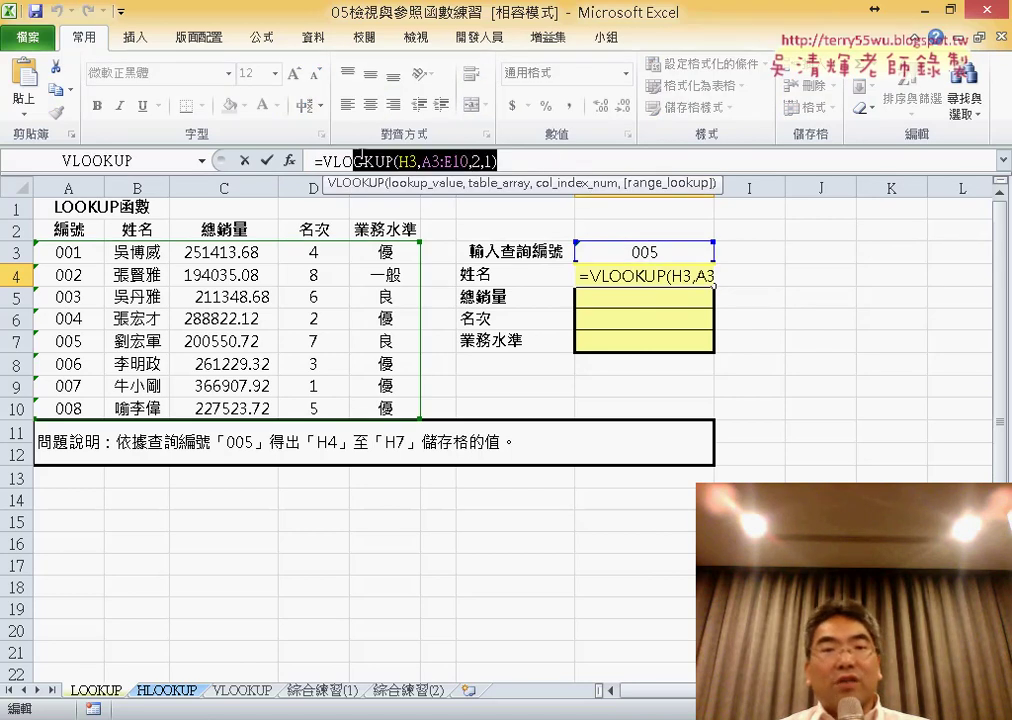
{"action": "right_click", "coordinate": [566, 158]}
{"action": "left_click", "coordinate": [612, 185]}
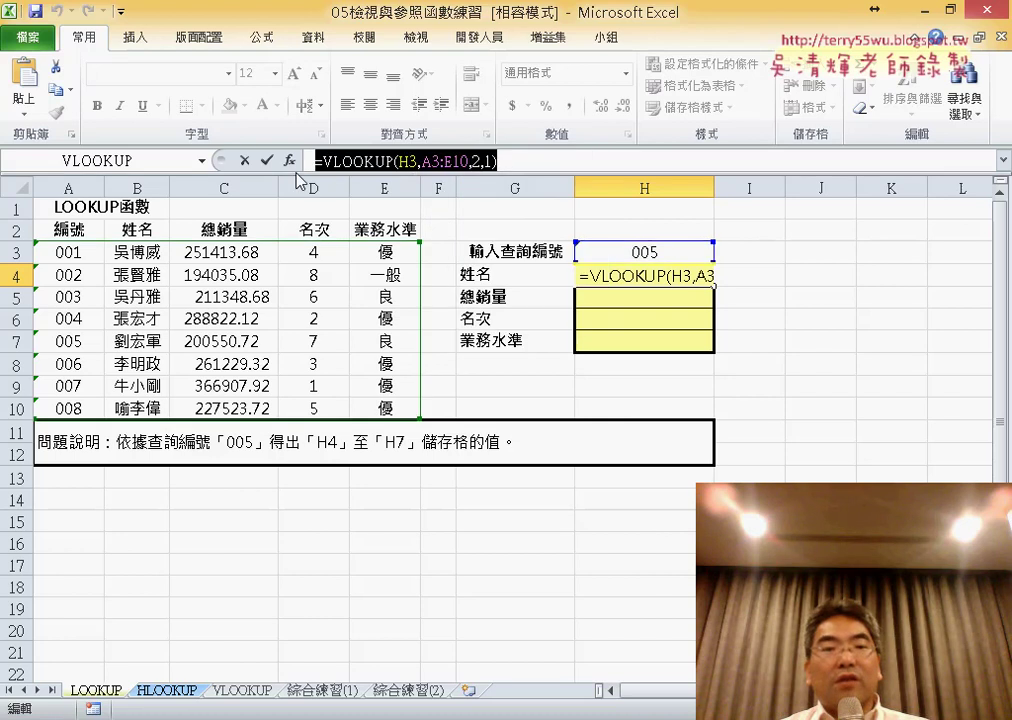
{"action": "left_click", "coordinate": [244, 160]}
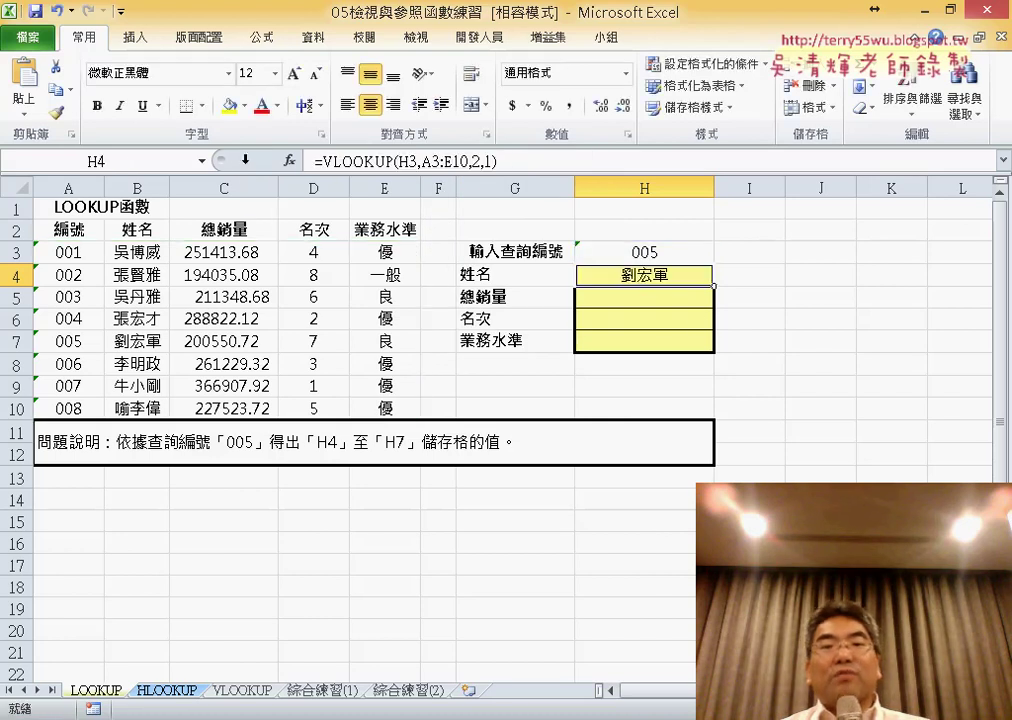
{"action": "left_click", "coordinate": [685, 301]}
{"action": "right_click", "coordinate": [400, 161]}
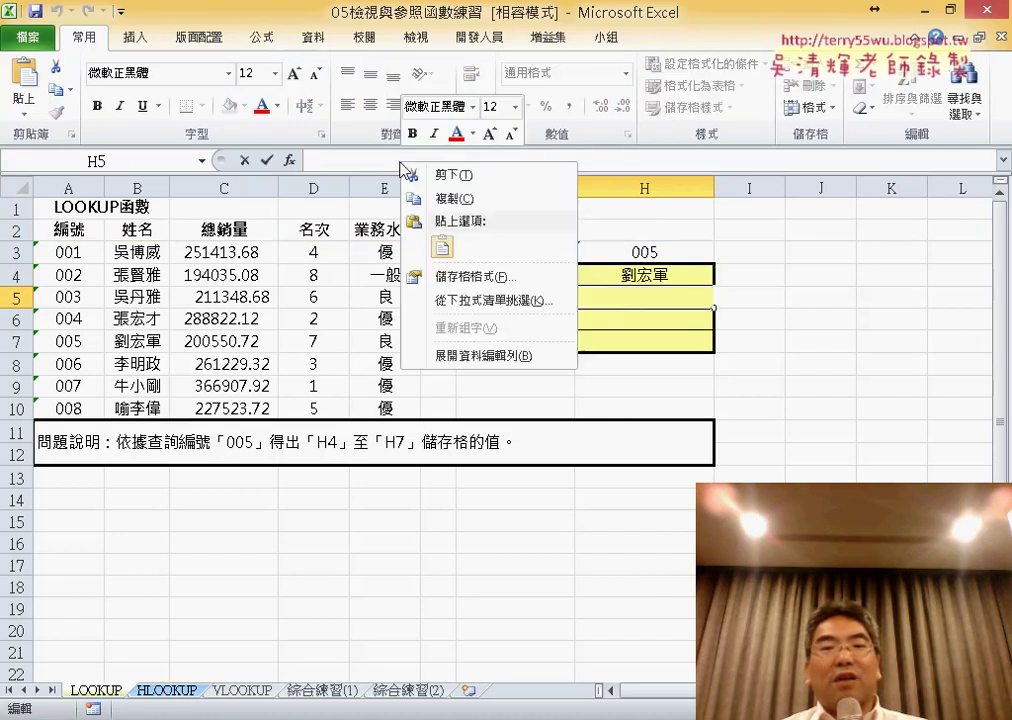
{"action": "left_click", "coordinate": [443, 247]}
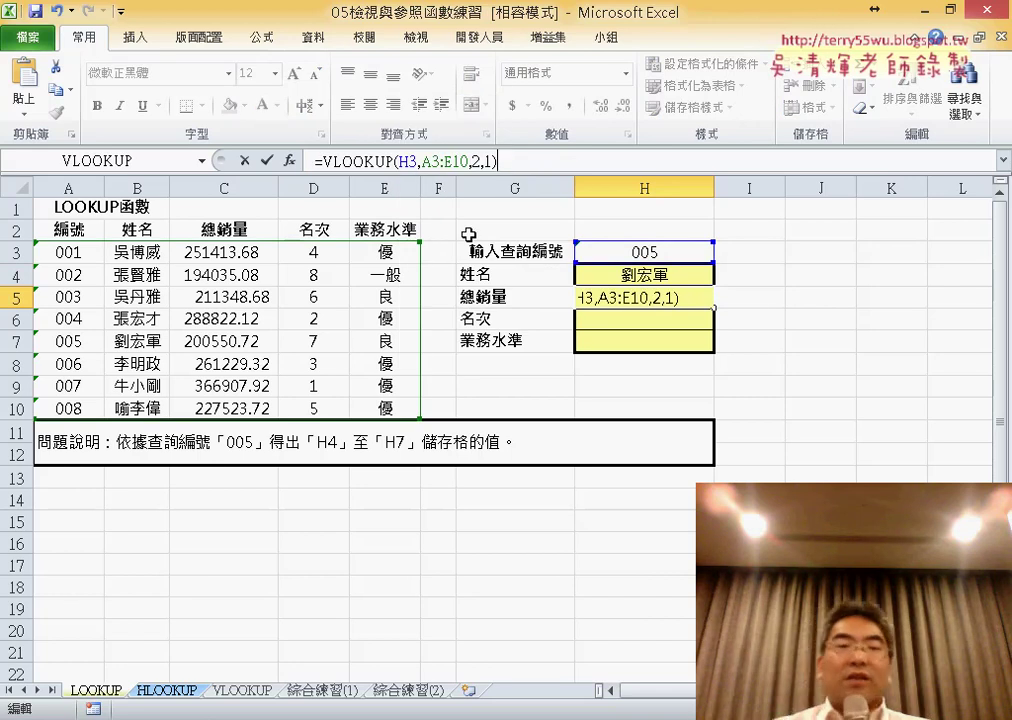
{"action": "double_click", "coordinate": [477, 160]}
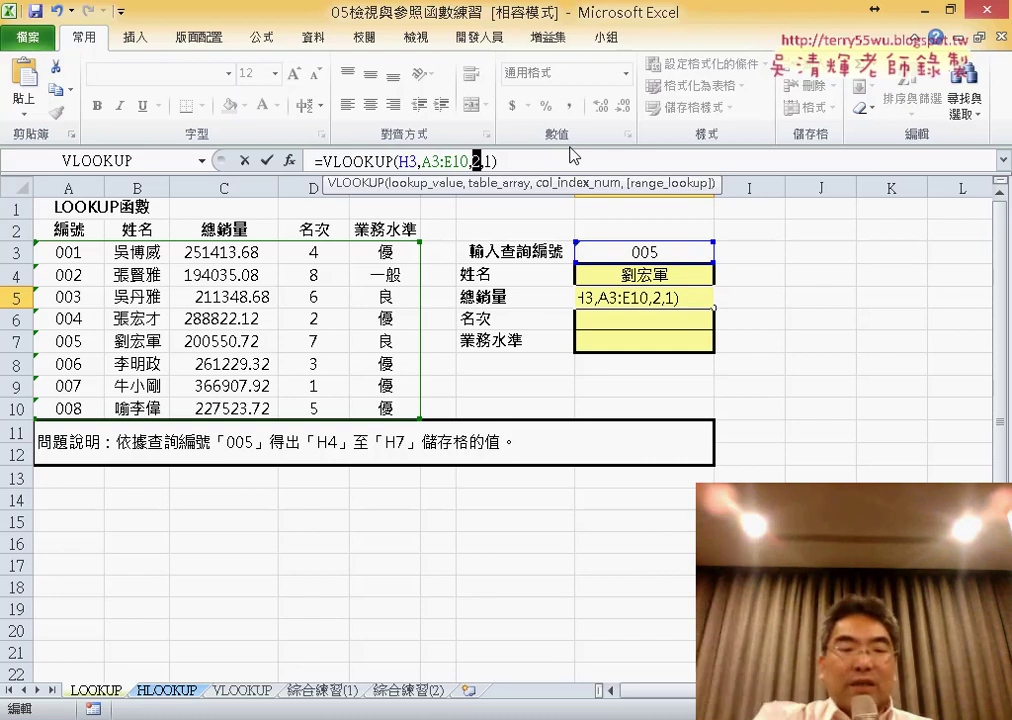
{"action": "type", "text": "3"}
{"action": "key", "text": "Return"}
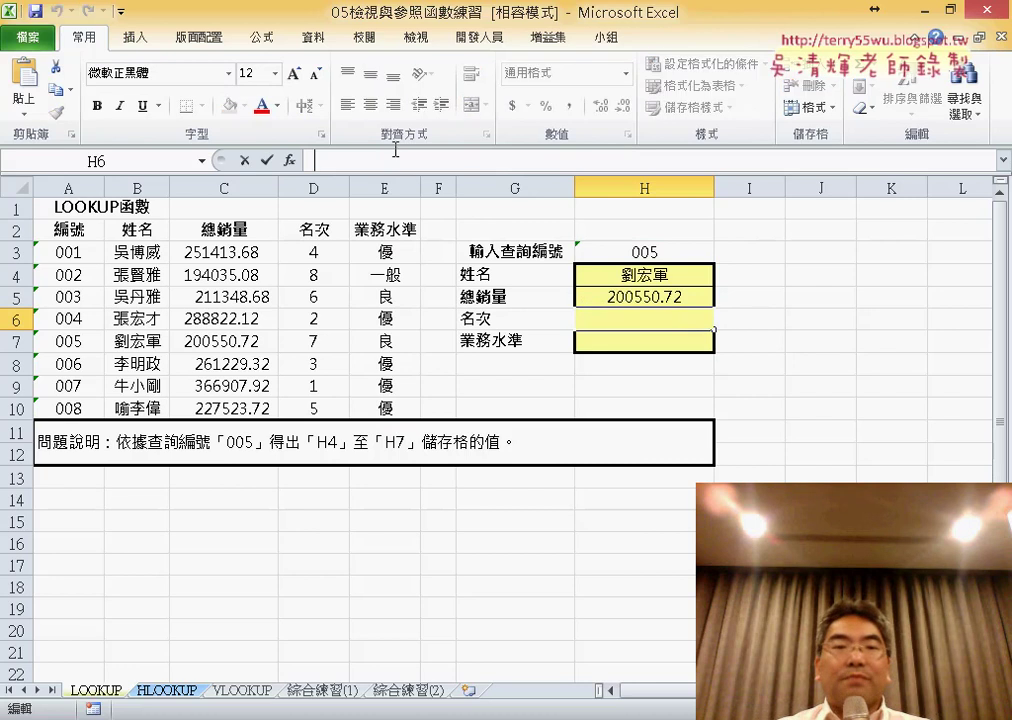
Step: Paste the formula into H6 and H7 with column indexes 4 and 5 for rank and level
{"action": "right_click", "coordinate": [515, 160]}
{"action": "left_click", "coordinate": [524, 242]}
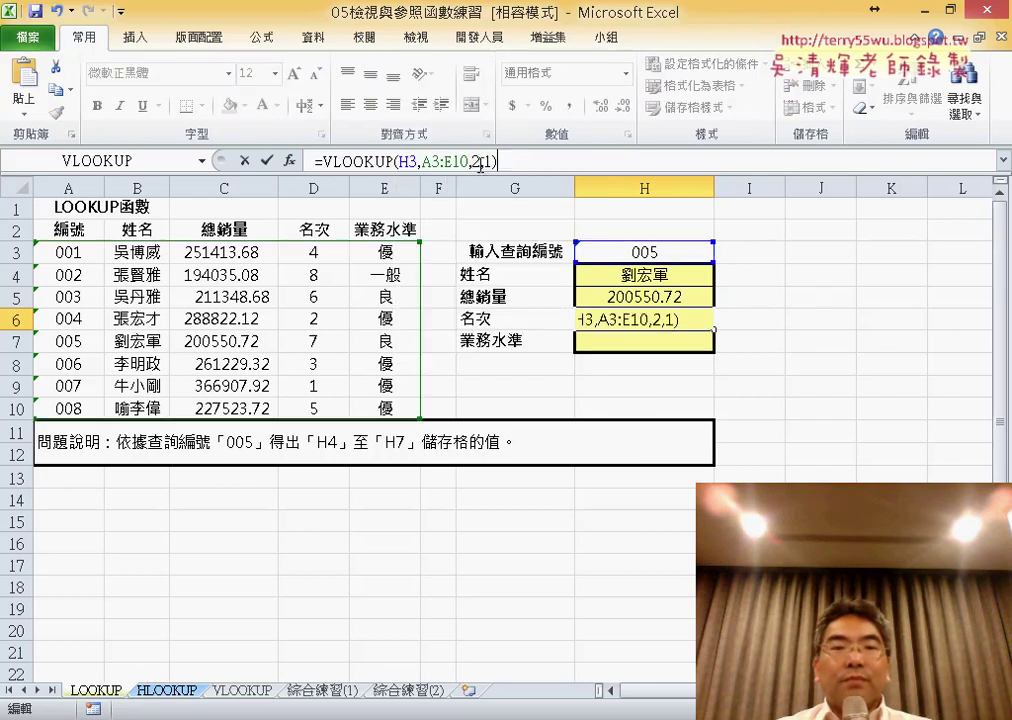
{"action": "double_click", "coordinate": [477, 160]}
{"action": "type", "text": "4"}
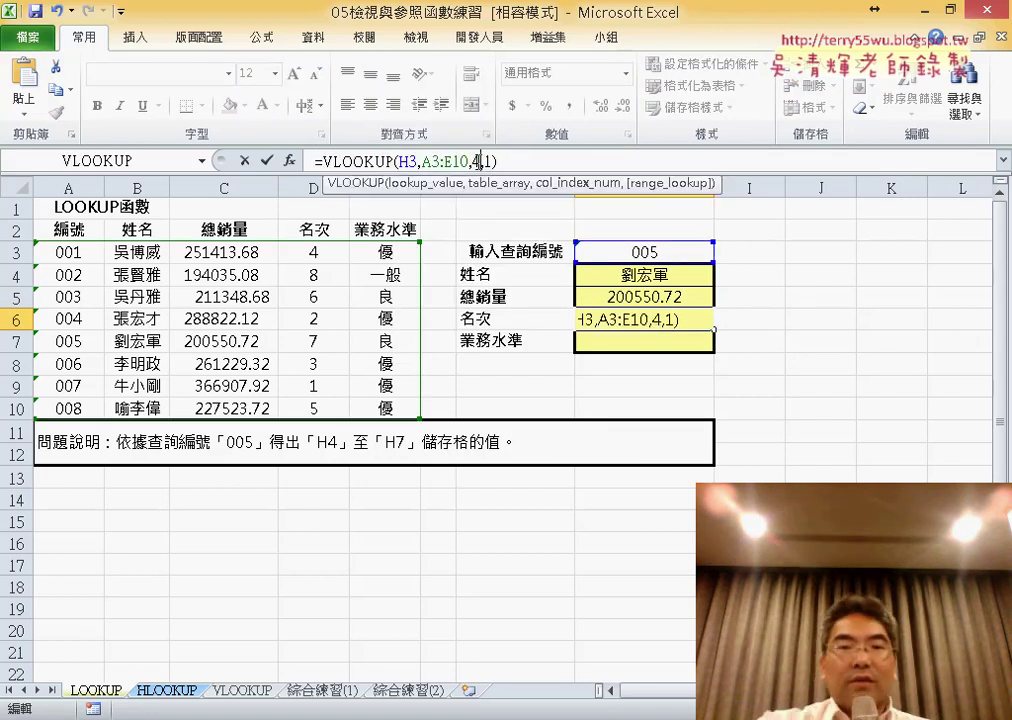
{"action": "left_click", "coordinate": [266, 160]}
{"action": "left_click", "coordinate": [646, 341]}
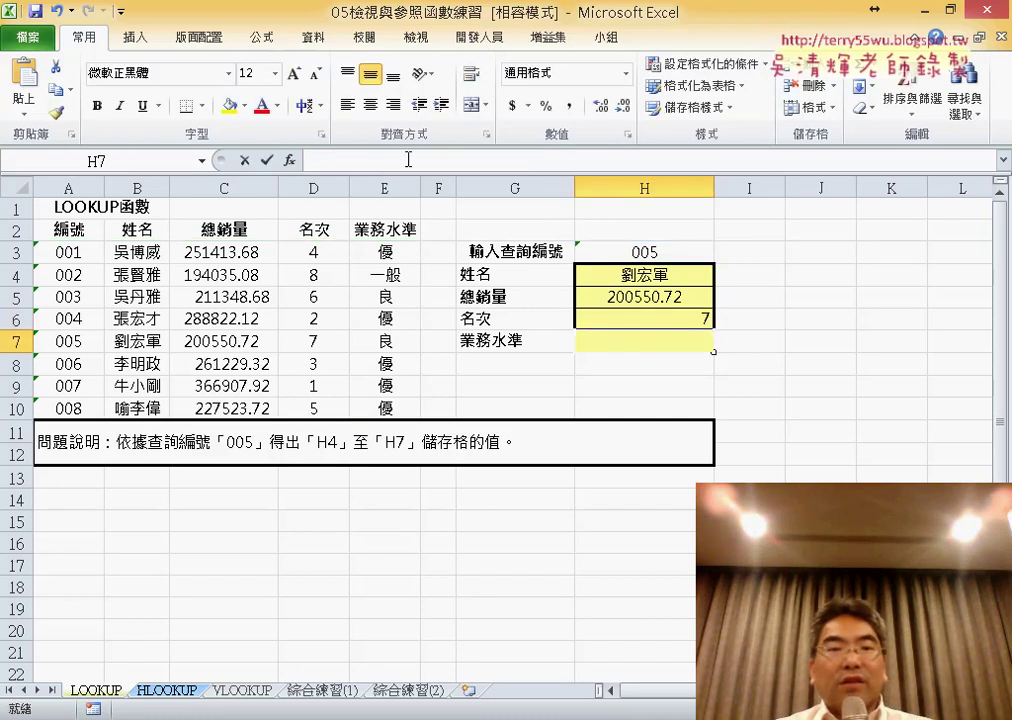
{"action": "right_click", "coordinate": [409, 158]}
{"action": "left_click", "coordinate": [450, 183]}
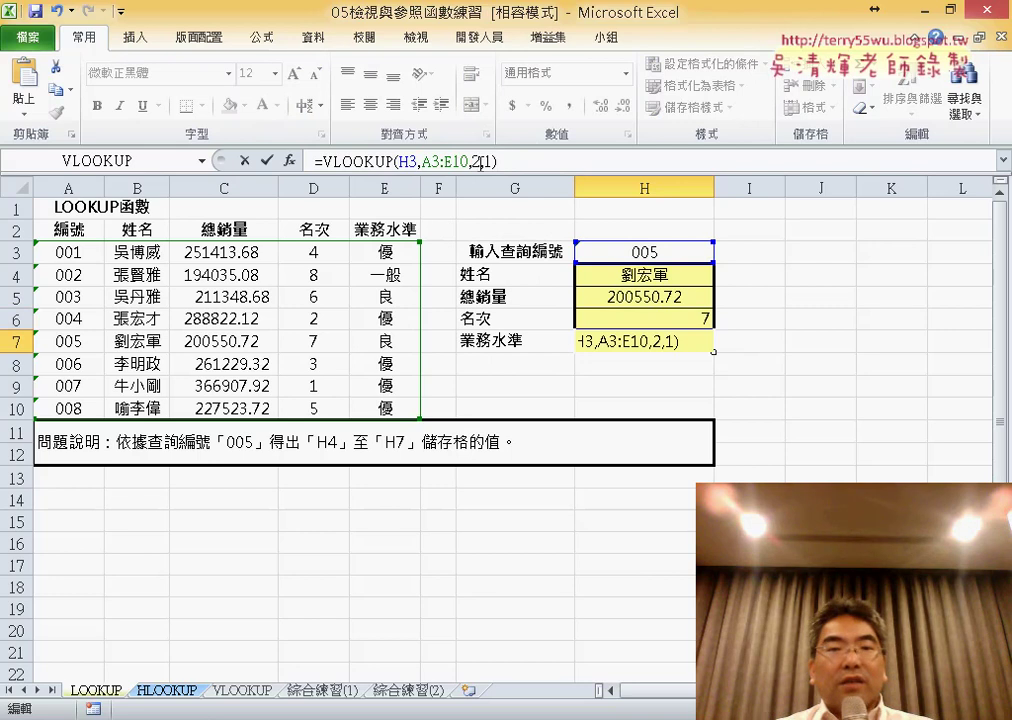
{"action": "type", "text": "5"}
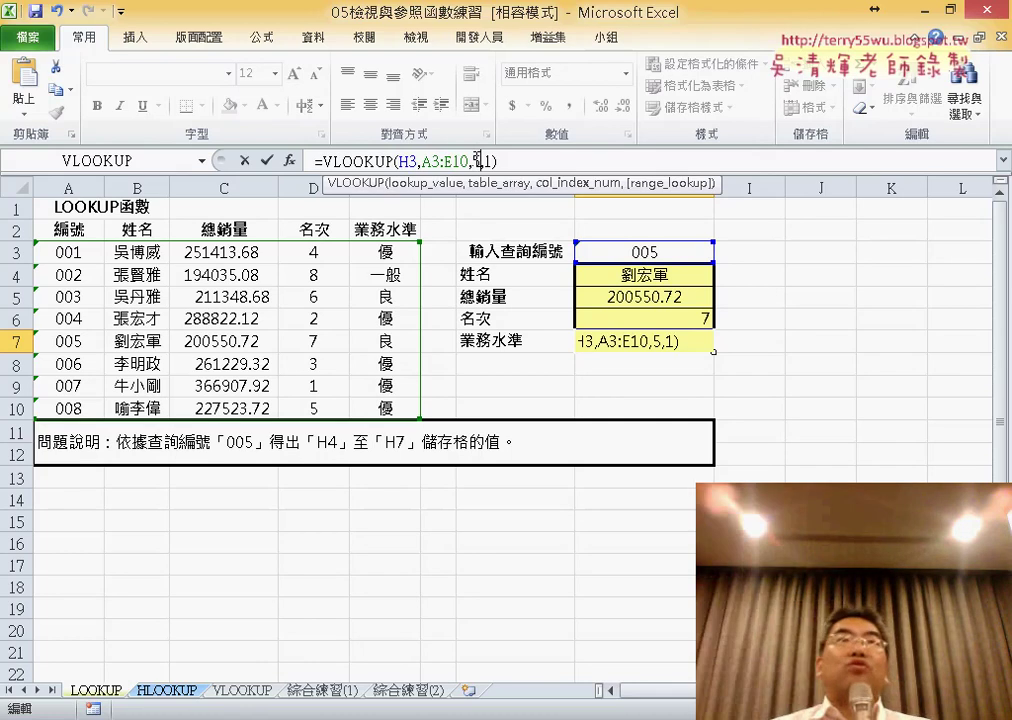
{"action": "left_click", "coordinate": [266, 160]}
{"action": "left_click_drag", "start_coordinate": [664, 272], "coordinate": [655, 340]}
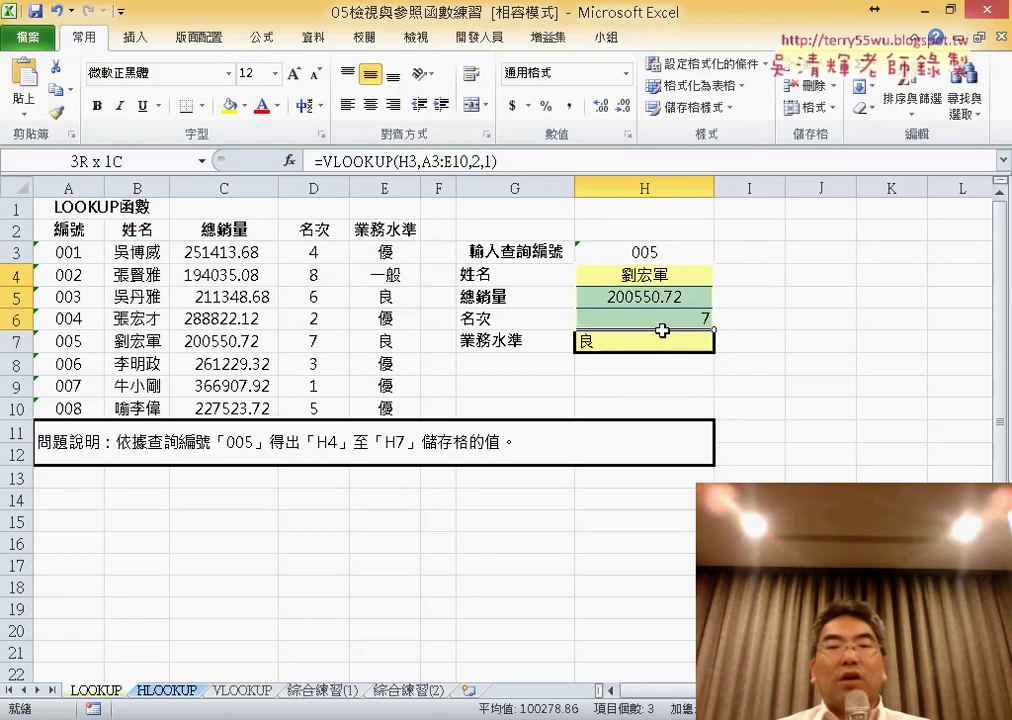
Step: Centre the lookup results in H4:H7
{"action": "left_click", "coordinate": [370, 104]}
{"action": "left_click", "coordinate": [370, 104]}
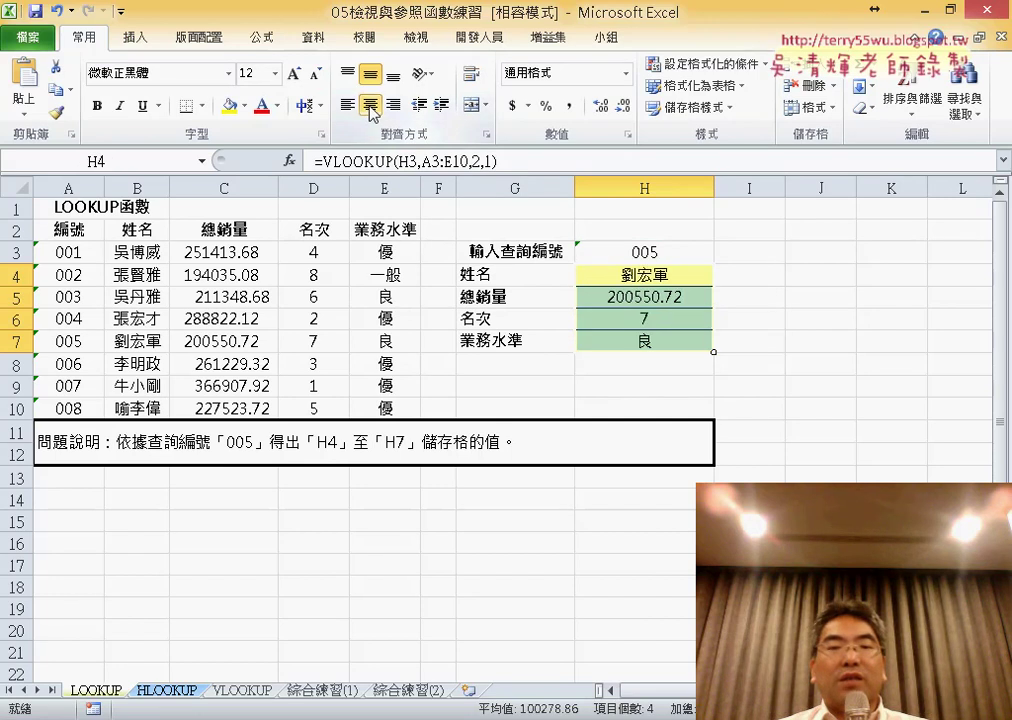
{"action": "left_click_drag", "start_coordinate": [646, 278], "coordinate": [648, 342]}
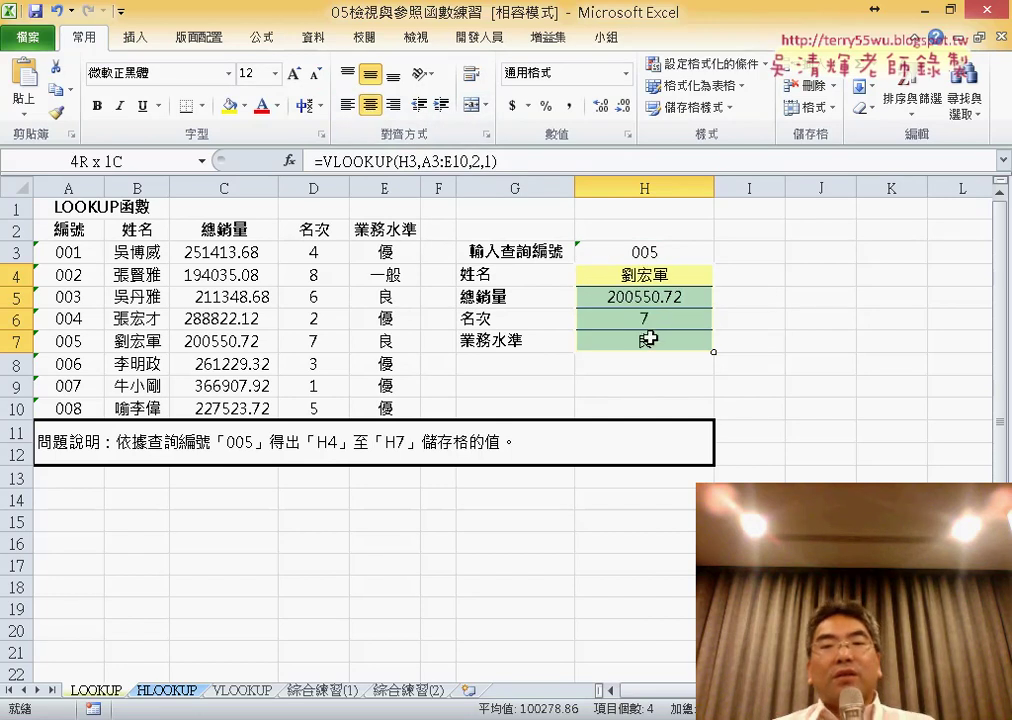
Step: Change the lookup ID in H3 from 005 to 004
{"action": "double_click", "coordinate": [649, 252]}
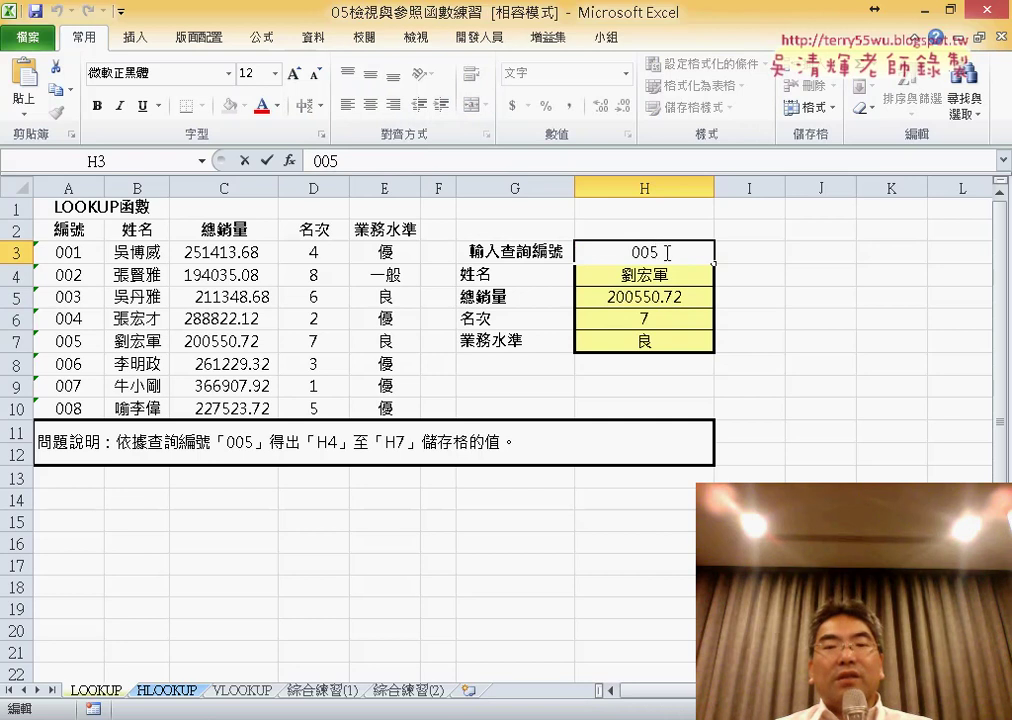
{"action": "key", "text": "shift+Left"}
{"action": "type", "text": "4"}
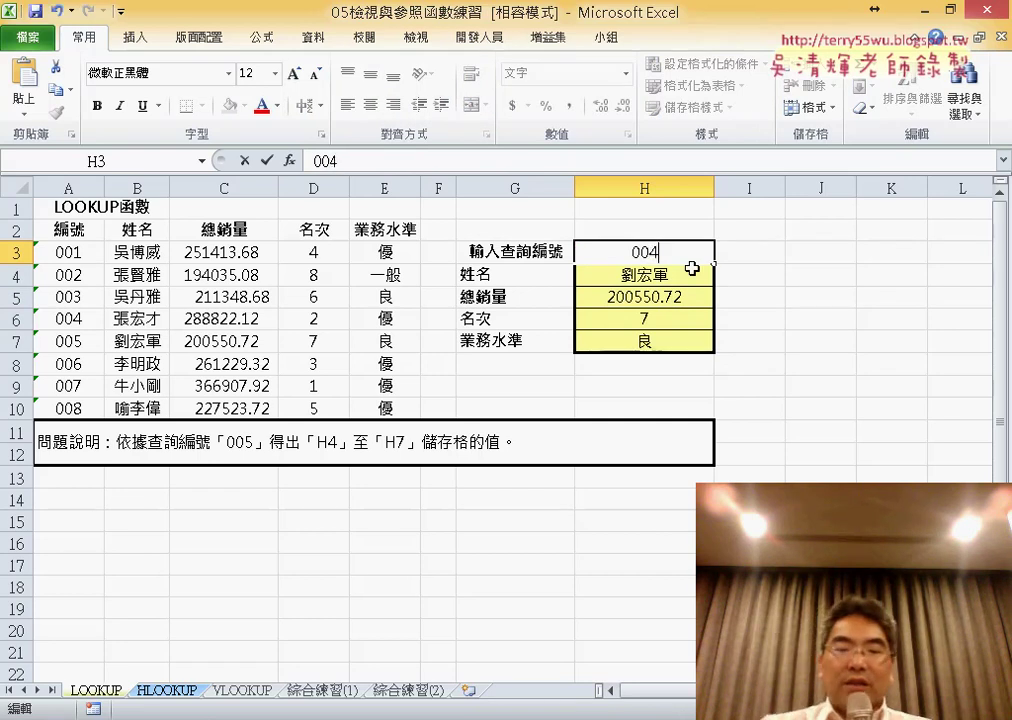
{"action": "key", "text": "Return"}
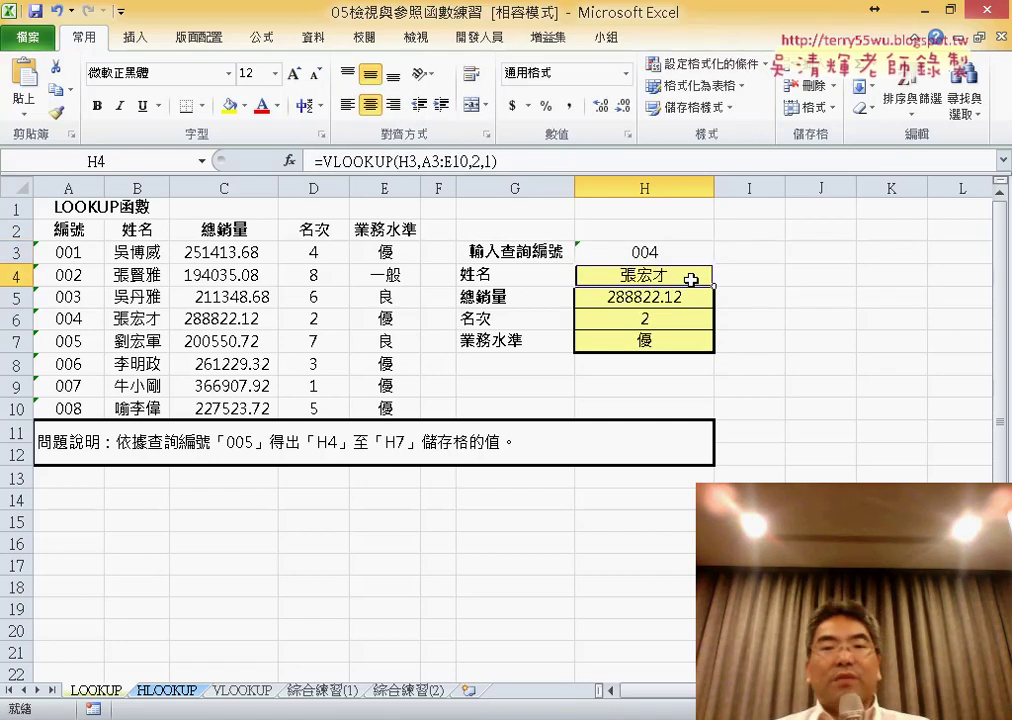
{"action": "left_click_drag", "start_coordinate": [691, 272], "coordinate": [689, 335]}
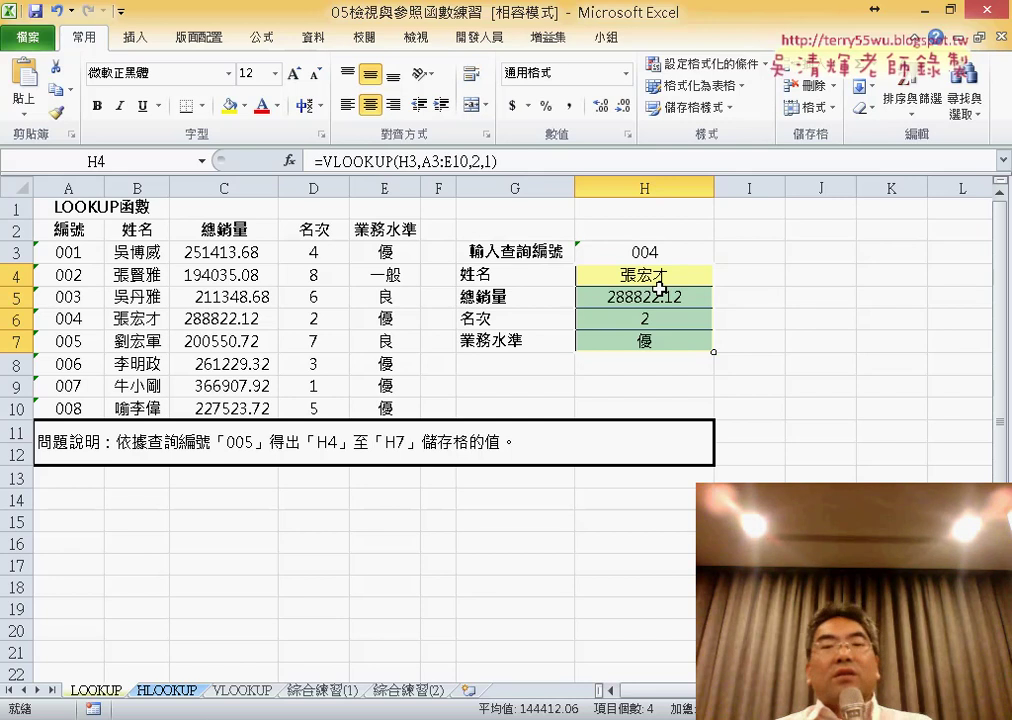
{"action": "left_click", "coordinate": [680, 280]}
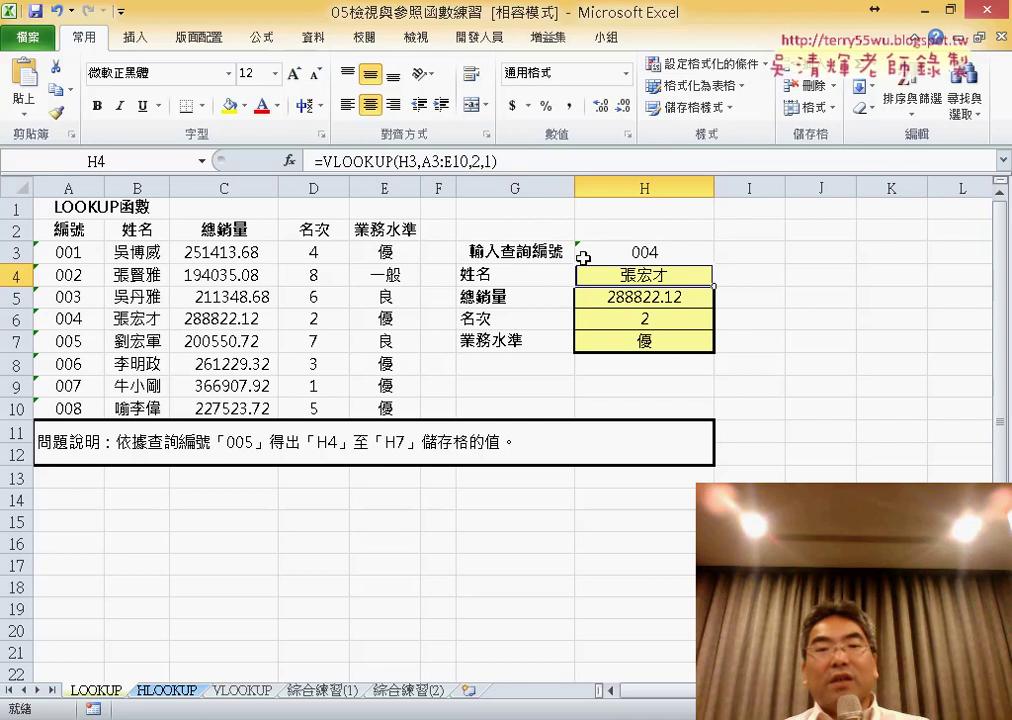
Step: Bring up H4's VLOOKUP in Function Arguments and view the Col_index_num explanation
{"action": "left_click", "coordinate": [314, 160]}
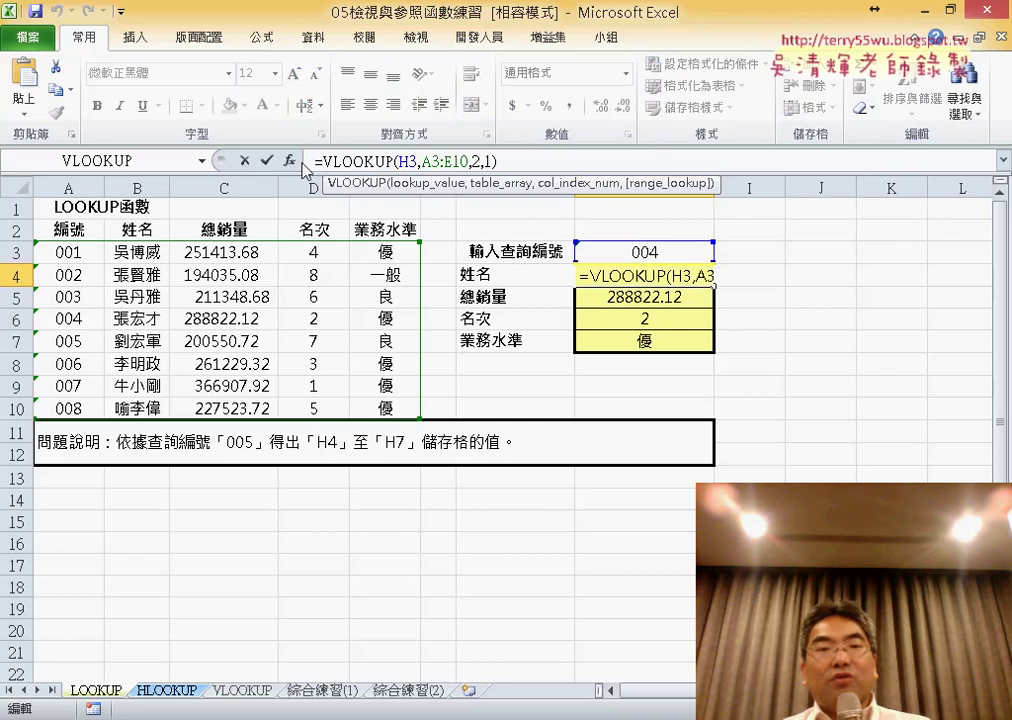
{"action": "left_click", "coordinate": [290, 160]}
{"action": "mouse_move", "coordinate": [490, 424]}
{"action": "left_mouse_down"}
{"action": "mouse_move", "coordinate": [358, 116]}
{"action": "mouse_move", "coordinate": [286, 91]}
{"action": "left_mouse_up"}
{"action": "left_click", "coordinate": [260, 185]}
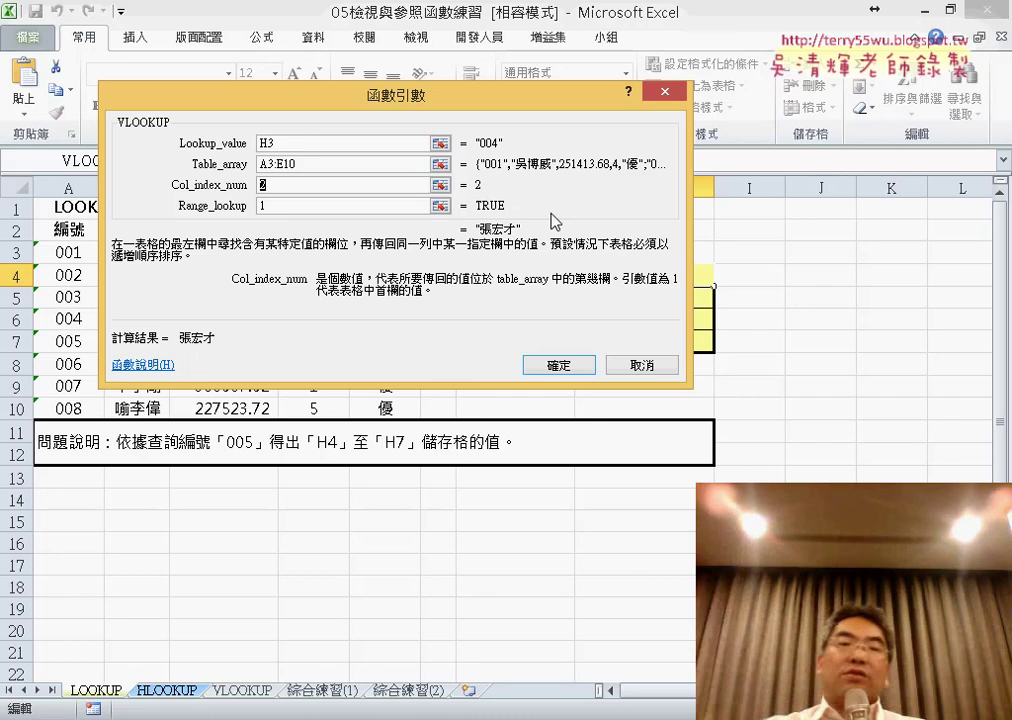
Step: Move the arguments window to check the data, cancel without changes, and narrow column I
{"action": "left_click_drag", "start_coordinate": [358, 96], "coordinate": [686, 234]}
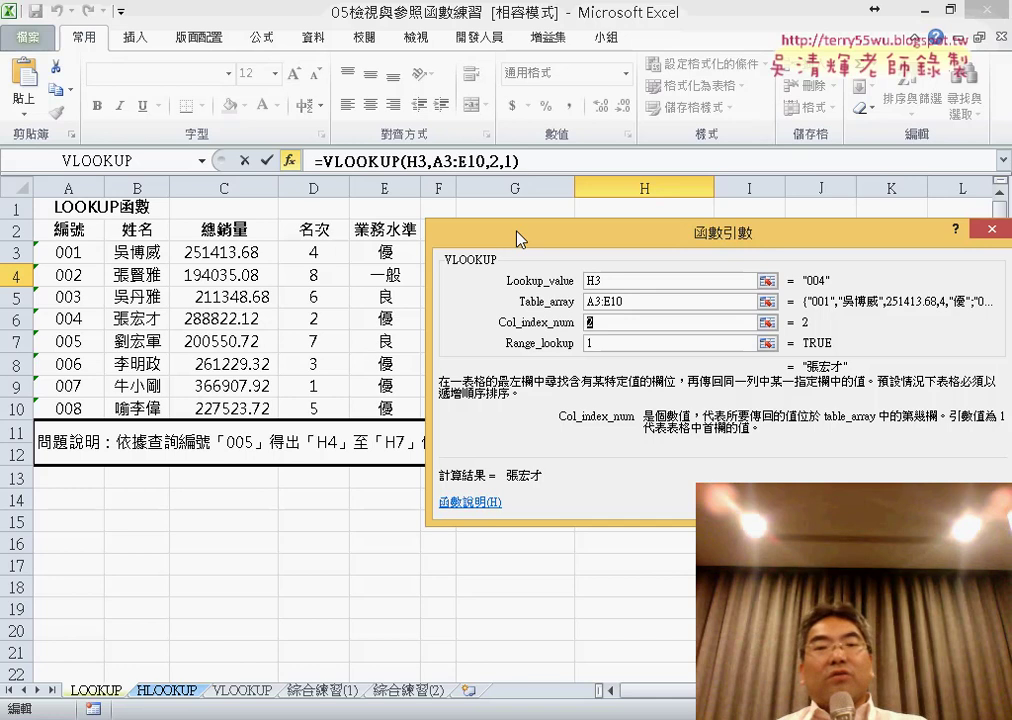
{"action": "left_click_drag", "start_coordinate": [520, 232], "coordinate": [170, 177]}
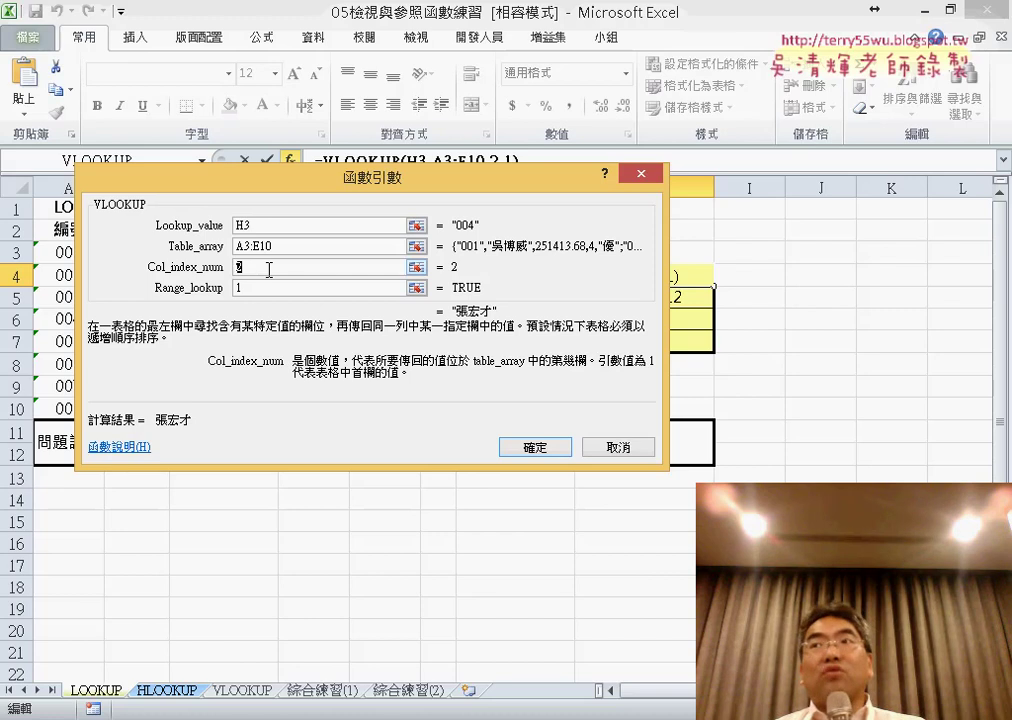
{"action": "left_click", "coordinate": [634, 452]}
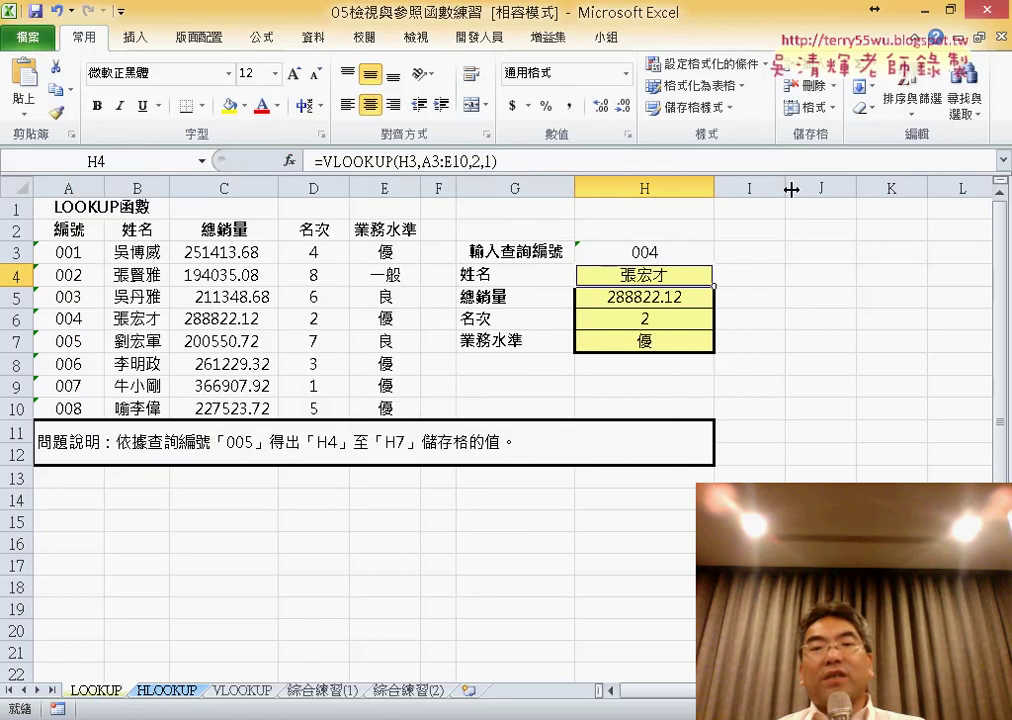
{"action": "left_click_drag", "start_coordinate": [791, 189], "coordinate": [759, 189]}
Step: Insert =ROW() from Lookup & Reference into J4 so it shows 4
{"action": "left_click", "coordinate": [782, 283]}
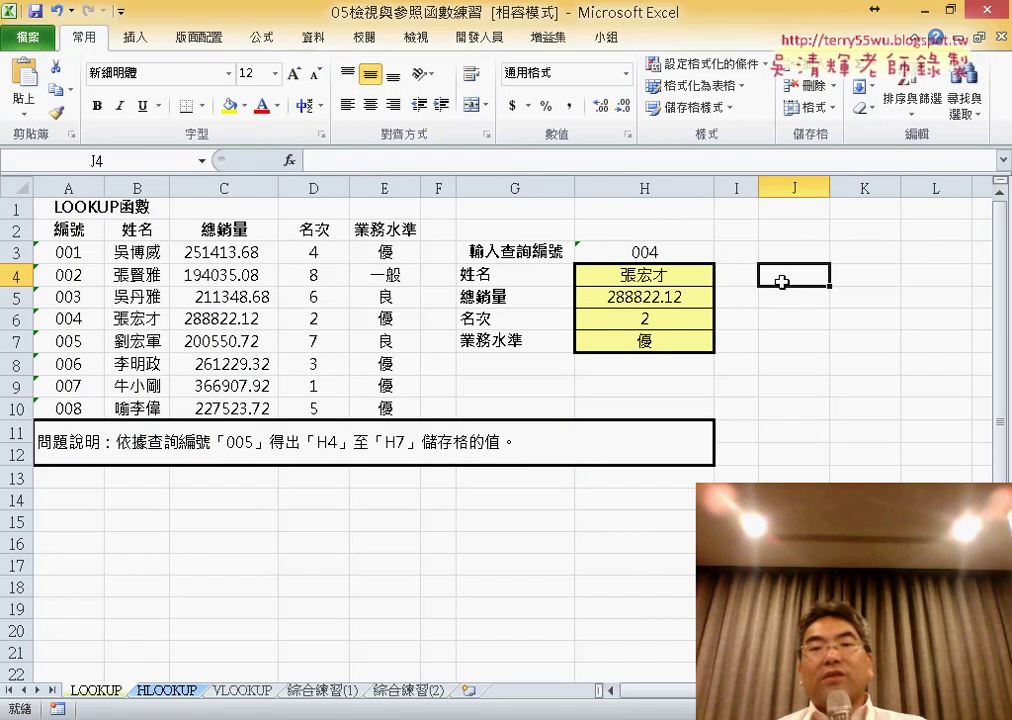
{"action": "left_click", "coordinate": [290, 161]}
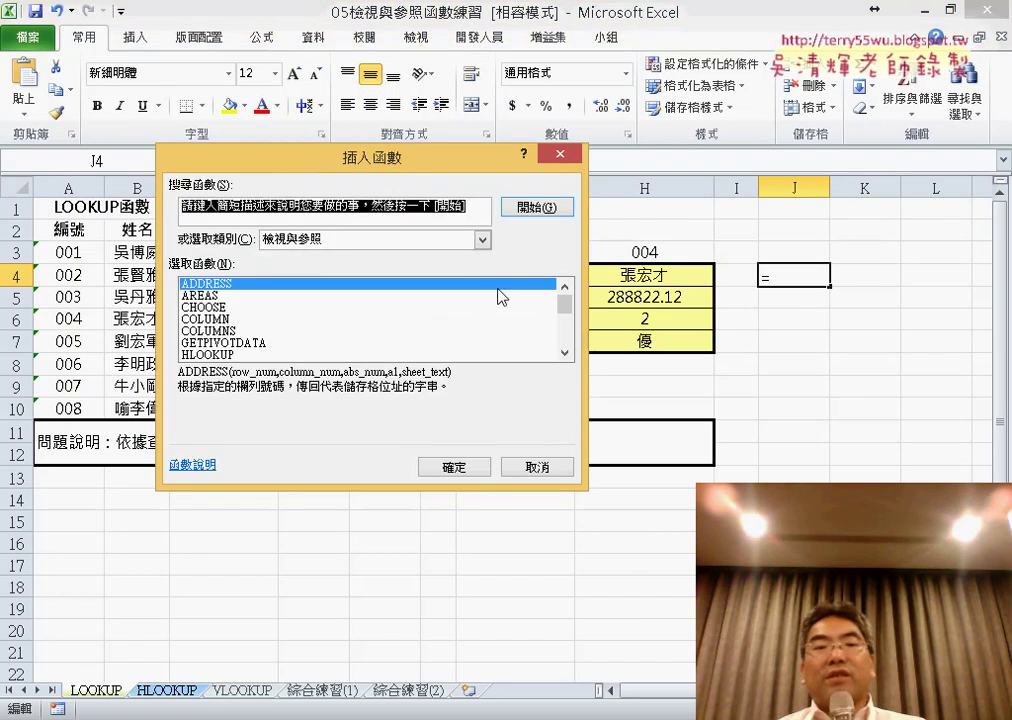
{"action": "left_click_drag", "start_coordinate": [567, 313], "coordinate": [569, 320]}
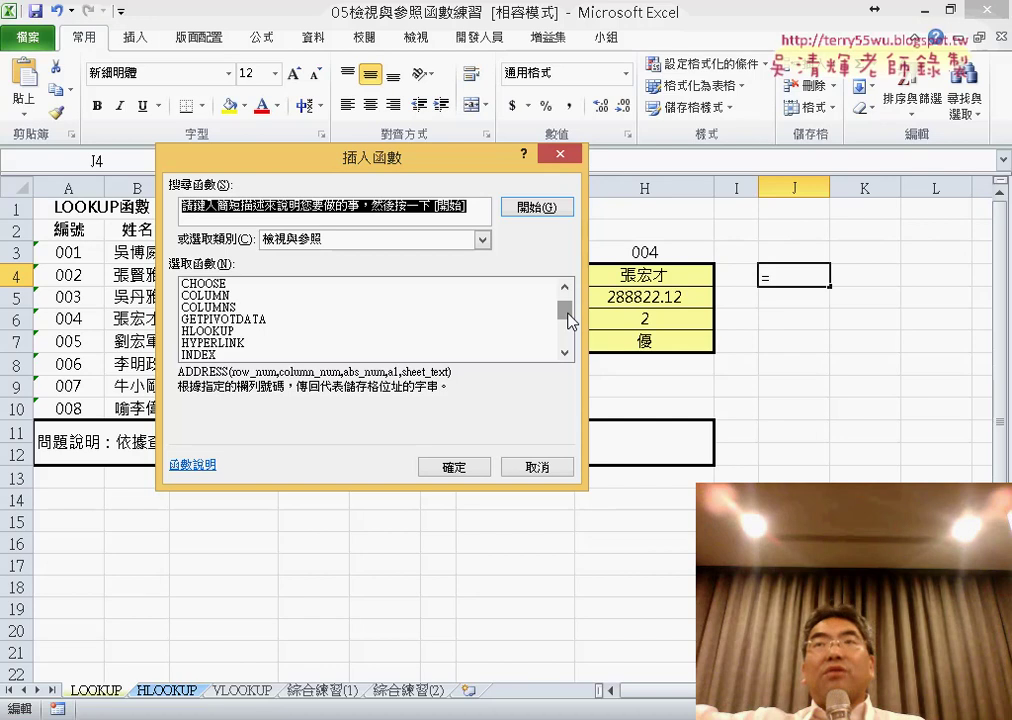
{"action": "left_click_drag", "start_coordinate": [569, 320], "coordinate": [571, 364]}
{"action": "left_click", "coordinate": [220, 308]}
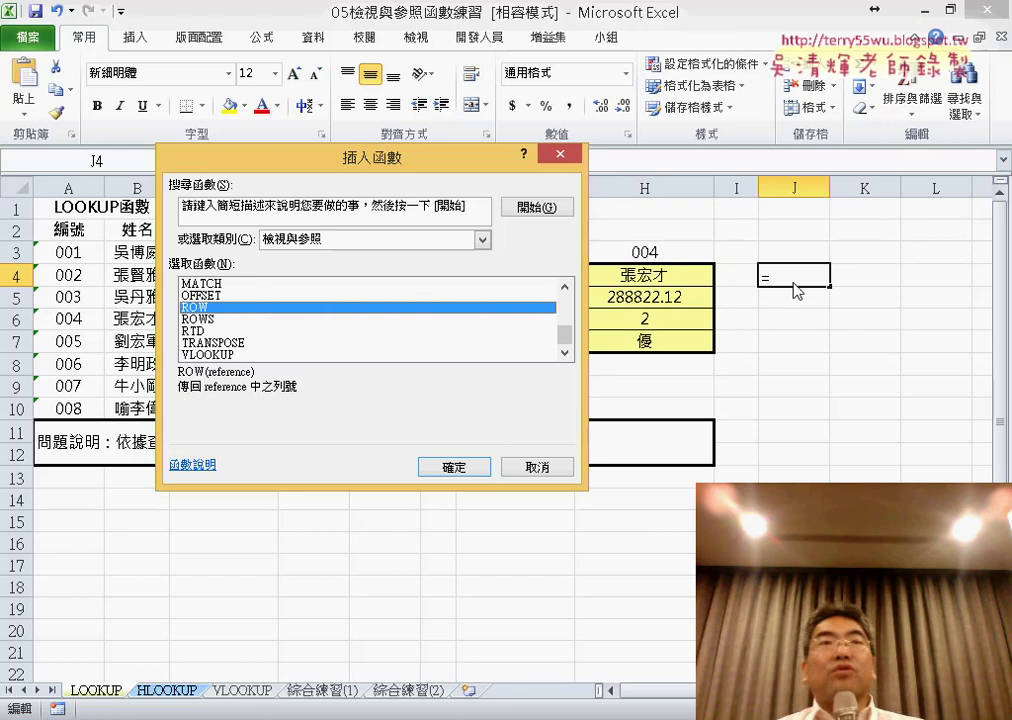
{"action": "left_click", "coordinate": [460, 468]}
Step: Fill J4's =ROW() down to J7 (showing 5, 6, 7), then reopen J4's formula for editing
{"action": "left_click", "coordinate": [537, 404]}
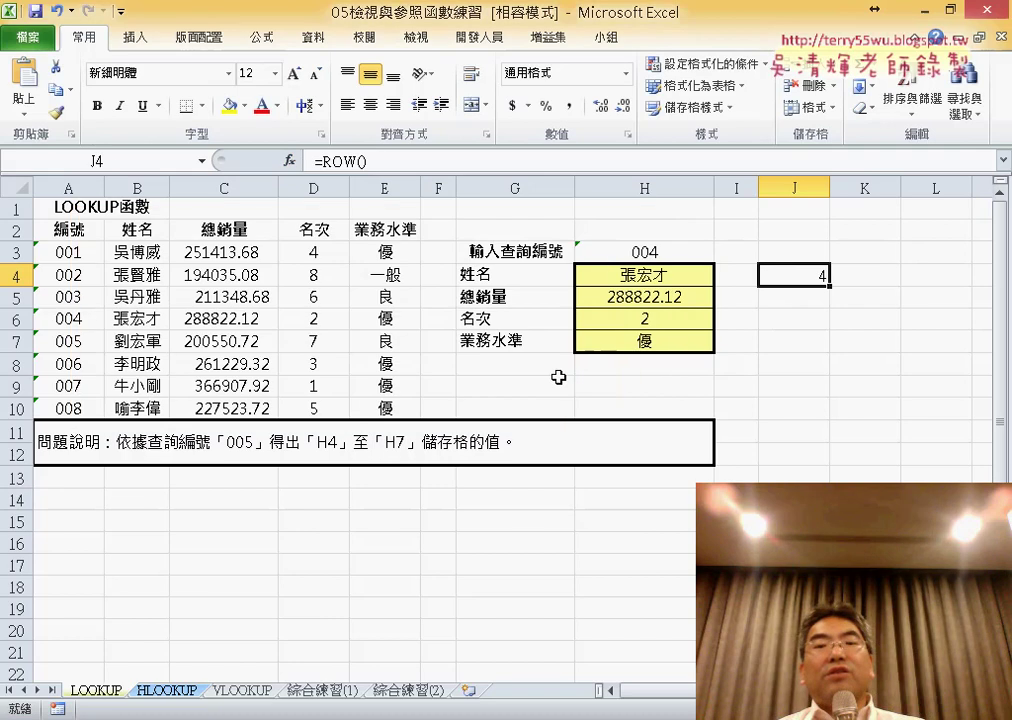
{"action": "left_click_drag", "start_coordinate": [831, 288], "coordinate": [833, 352]}
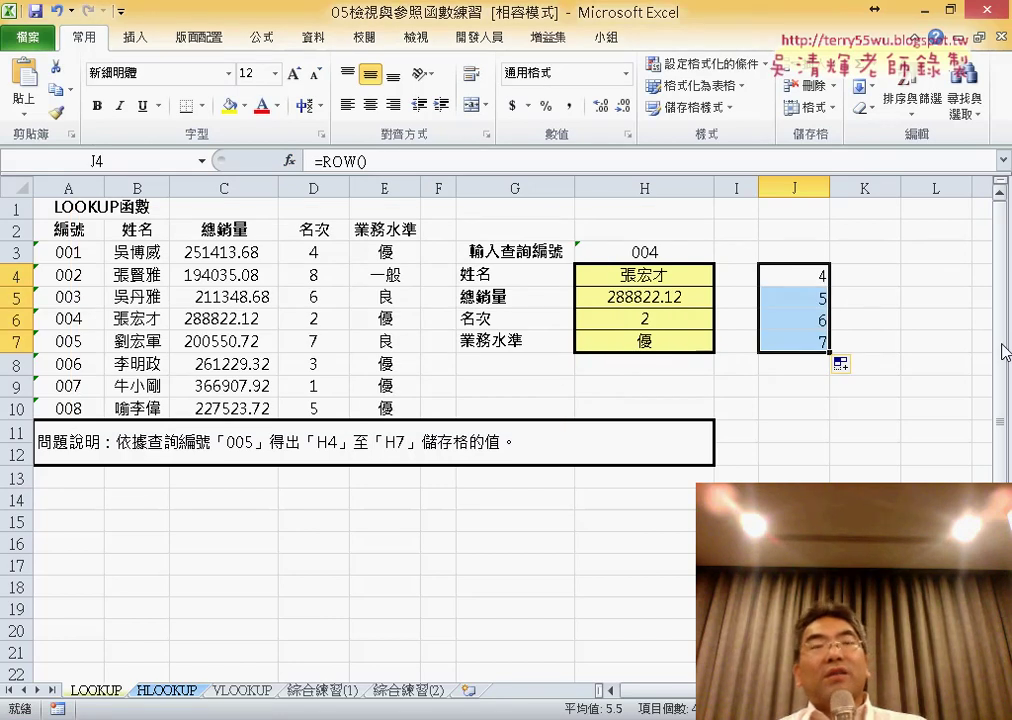
{"action": "left_click", "coordinate": [993, 708]}
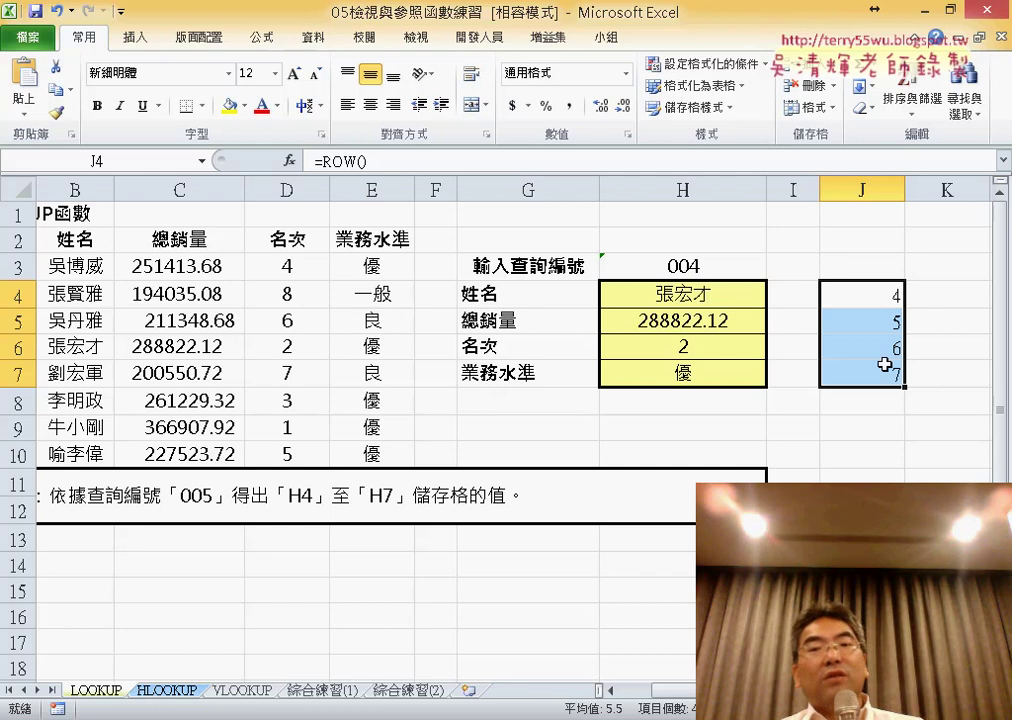
{"action": "left_click", "coordinate": [888, 296]}
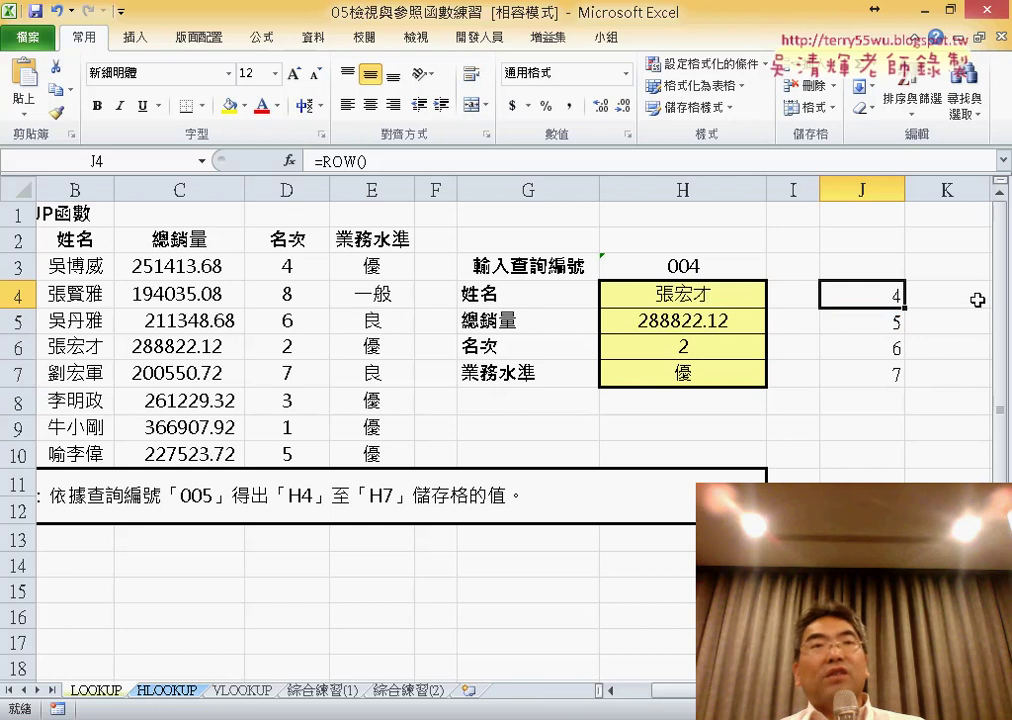
{"action": "left_click", "coordinate": [594, 160]}
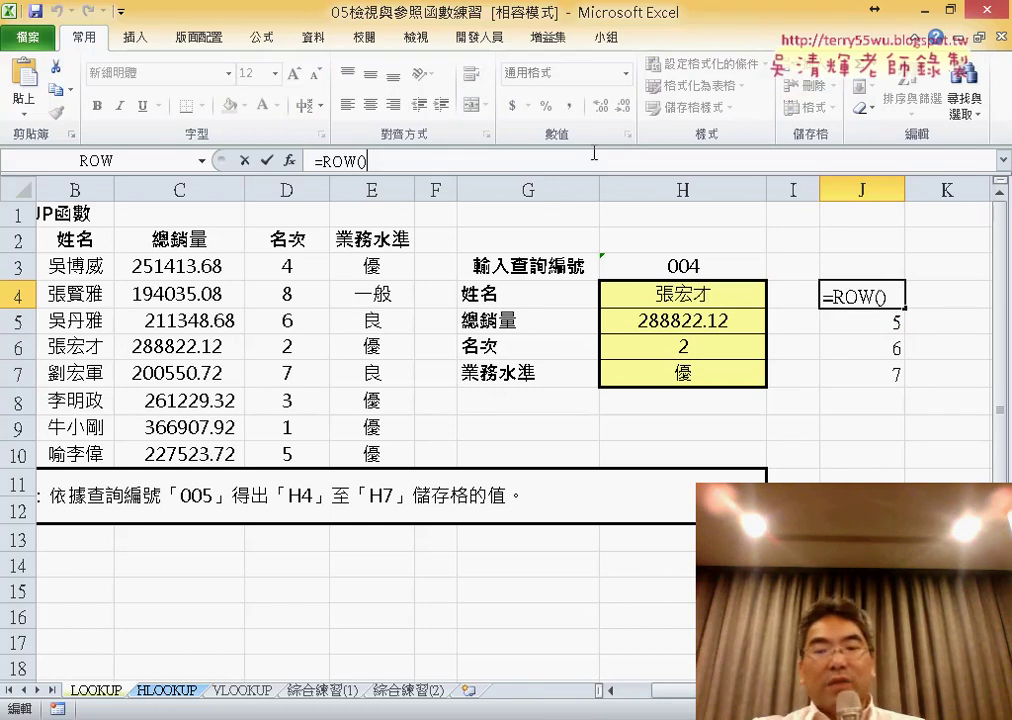
Step: Change J4's formula to =ROW()-2 and fill it down through J7
{"action": "type", "text": "-"}
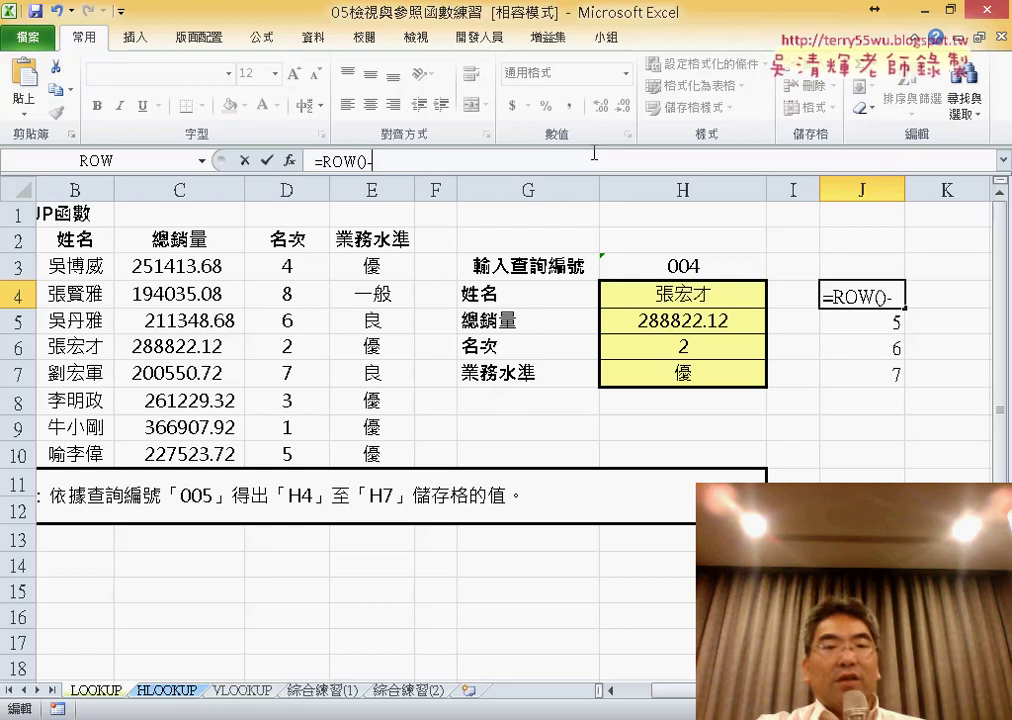
{"action": "type", "text": "2"}
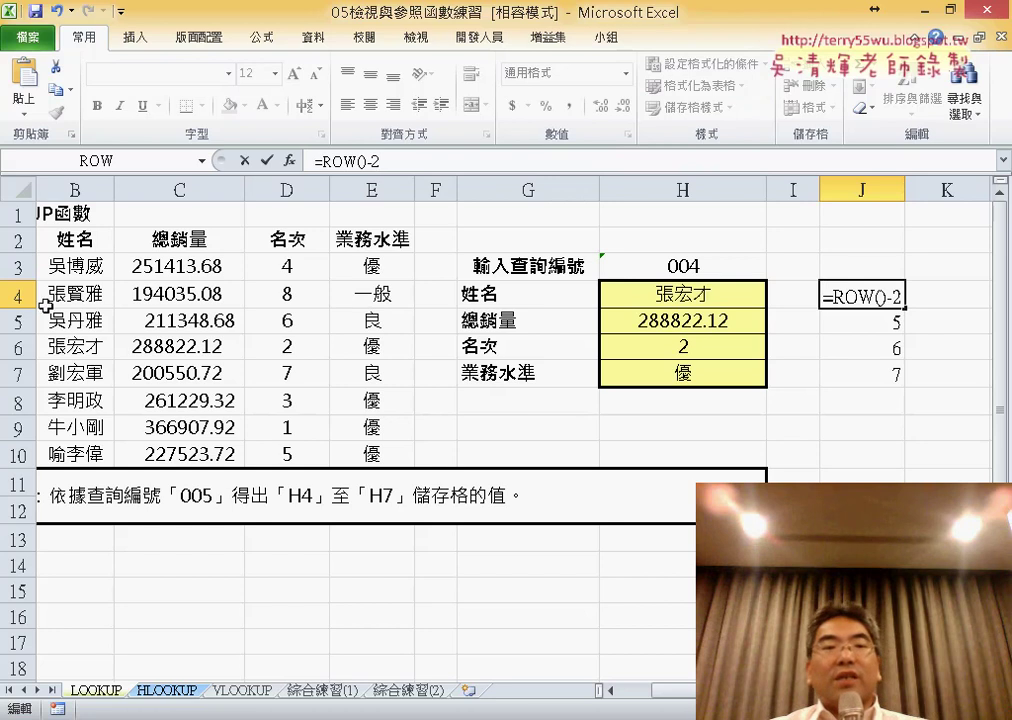
{"action": "left_click", "coordinate": [268, 162]}
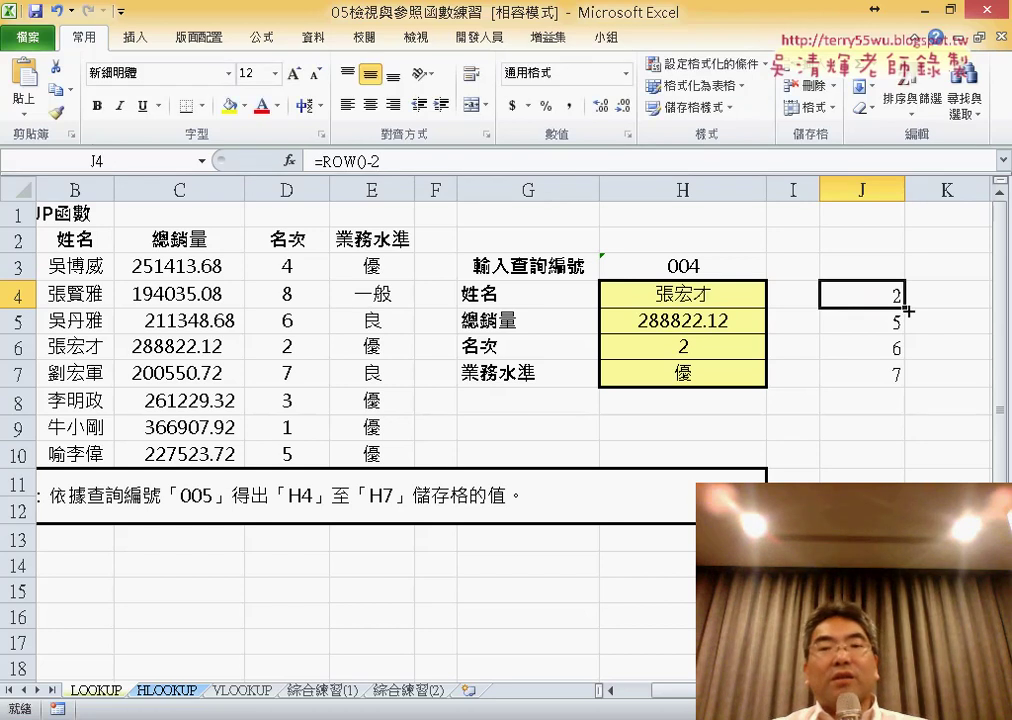
{"action": "left_click_drag", "start_coordinate": [908, 311], "coordinate": [918, 386]}
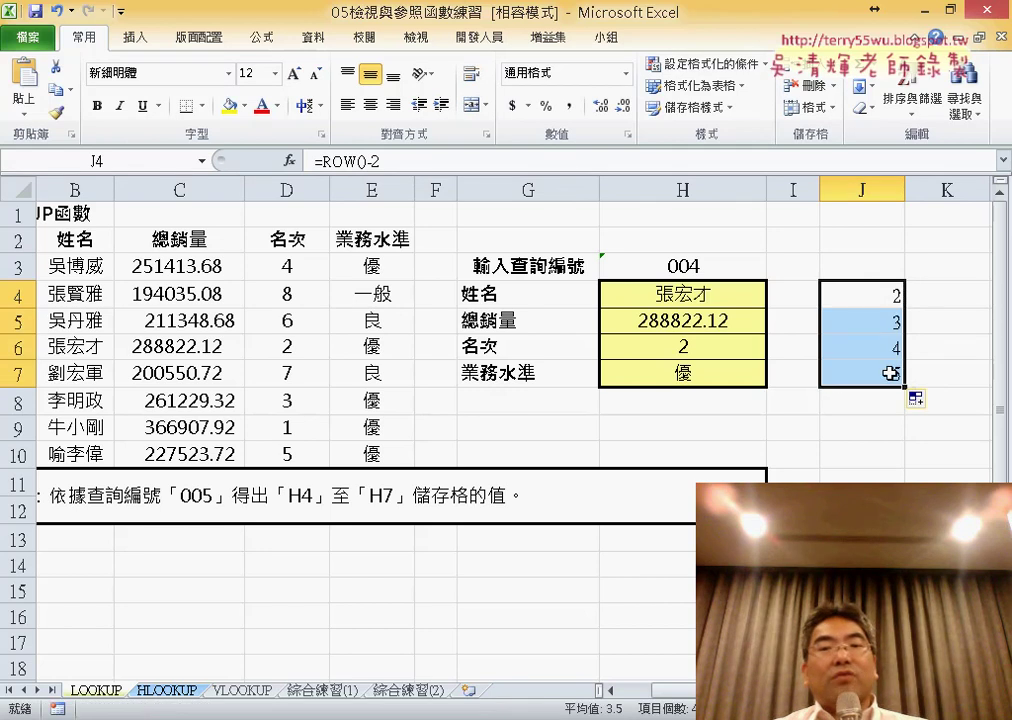
Step: Check the filled values in J4:J7 and highlight the ()-2 part of J4's formula
{"action": "left_click", "coordinate": [885, 300]}
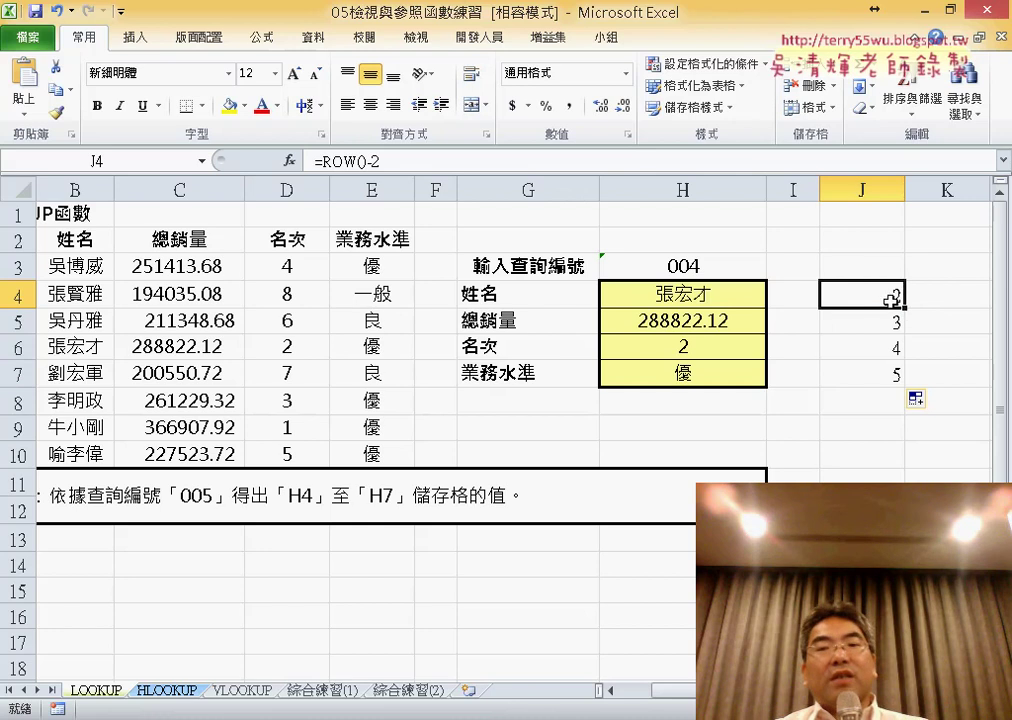
{"action": "left_click_drag", "start_coordinate": [892, 296], "coordinate": [885, 375]}
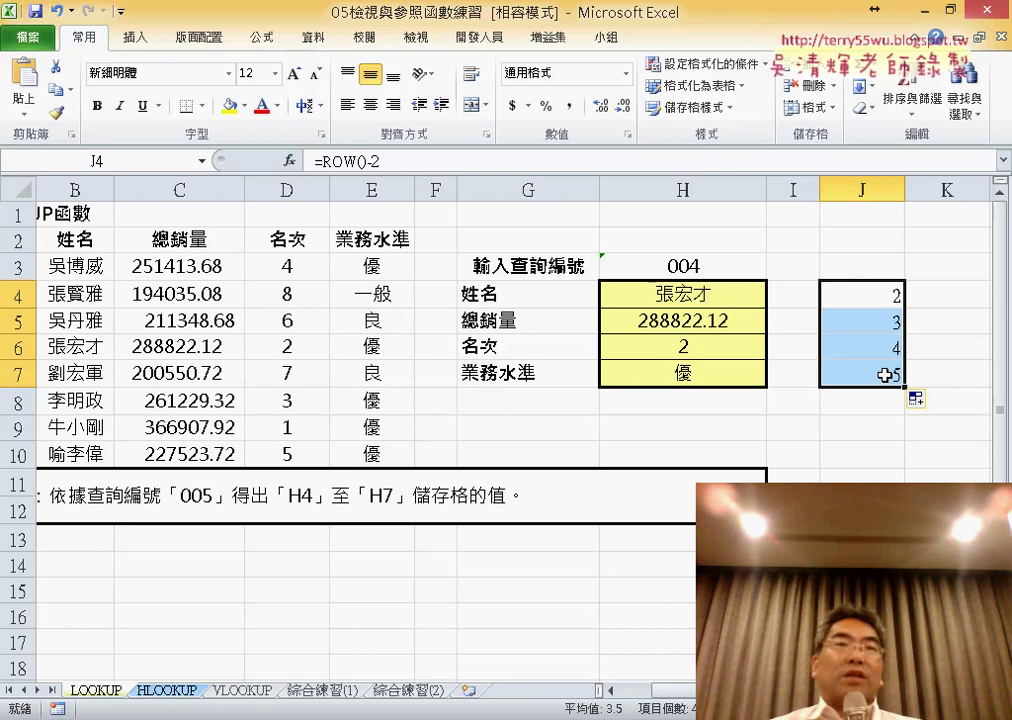
{"action": "left_click", "coordinate": [874, 306]}
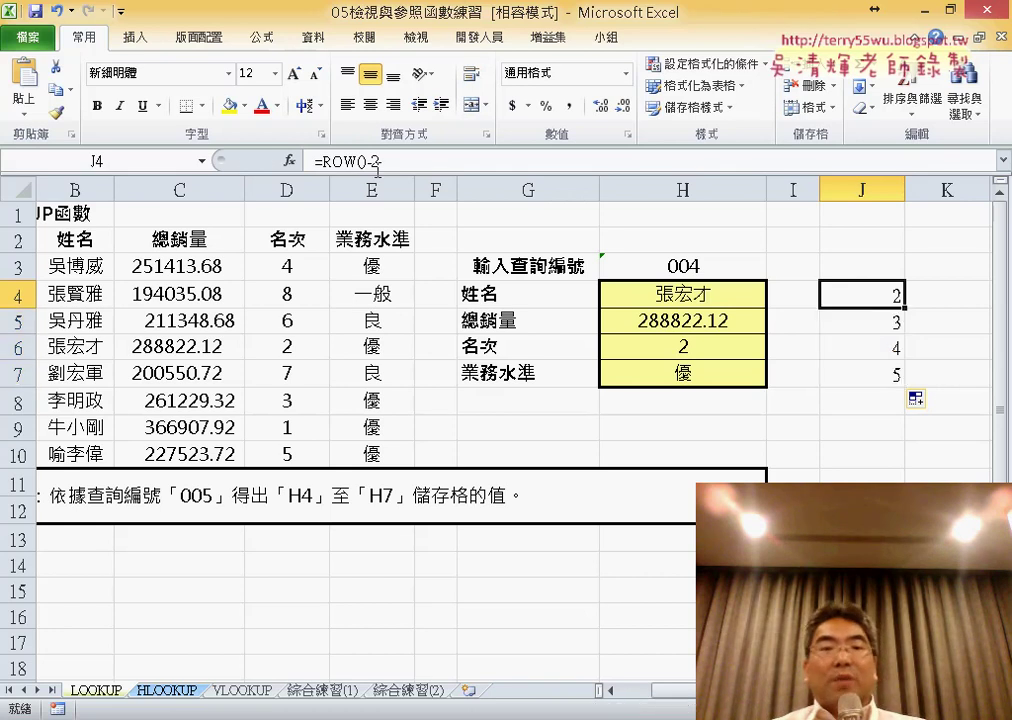
{"action": "left_click_drag", "start_coordinate": [380, 161], "coordinate": [314, 161]}
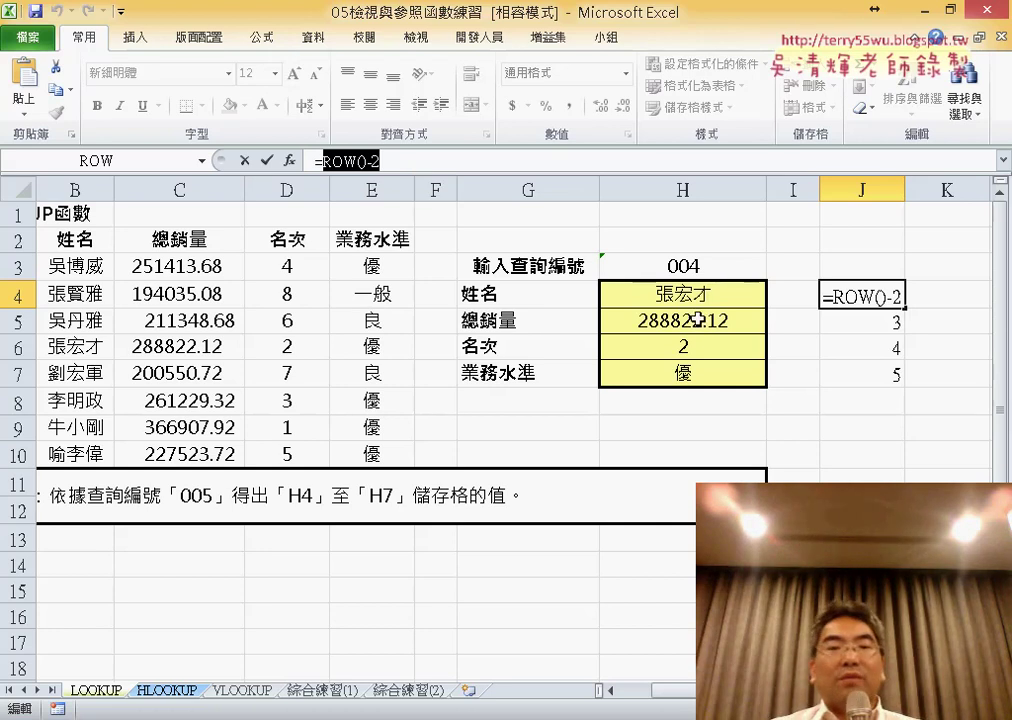
Step: Abandon the J4 edit and clear the formulas from H5:H7
{"action": "right_click", "coordinate": [370, 170]}
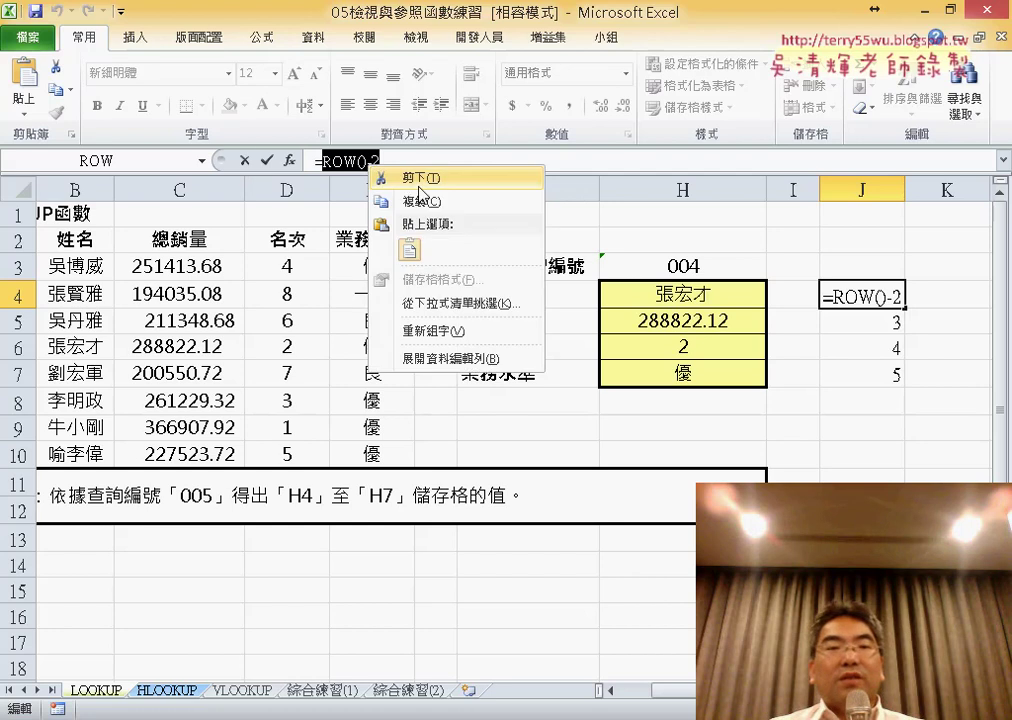
{"action": "key", "text": "Escape"}
{"action": "left_click", "coordinate": [244, 160]}
{"action": "left_click", "coordinate": [677, 321]}
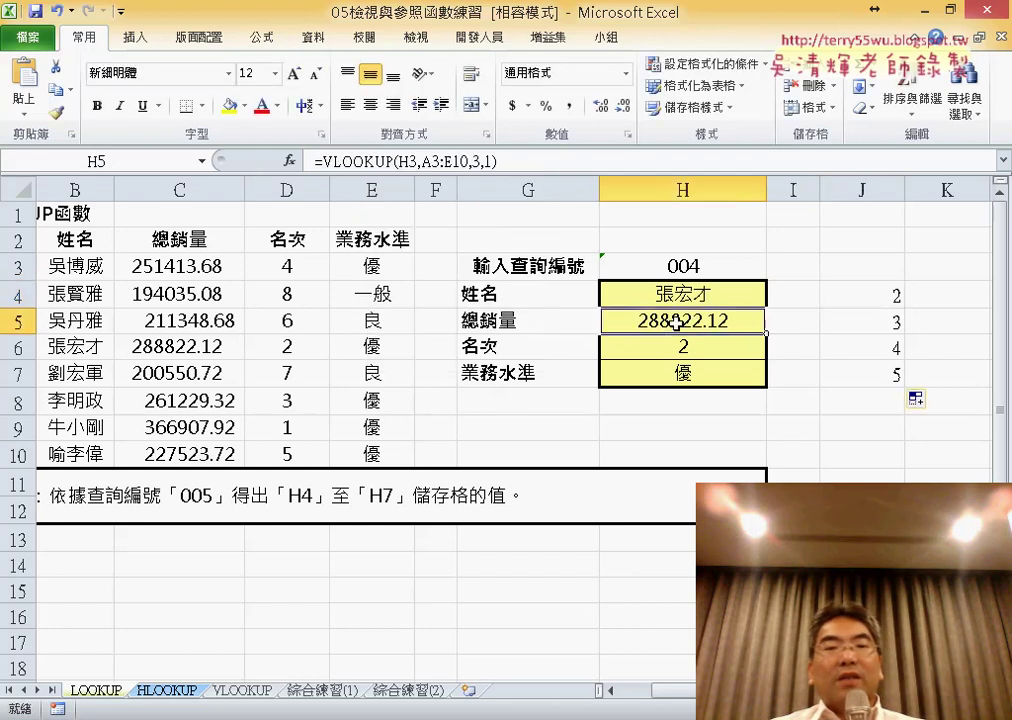
{"action": "left_click_drag", "start_coordinate": [677, 321], "coordinate": [688, 375]}
{"action": "key", "text": "Delete"}
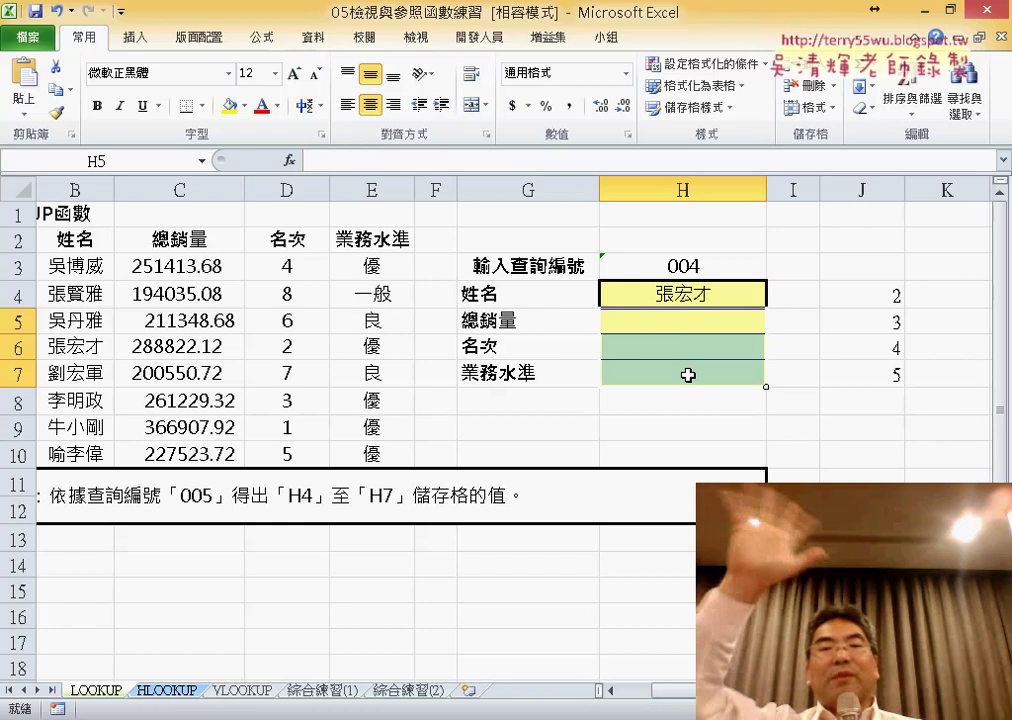
Step: Set H4's VLOOKUP Col_index_num to ROW()-2 and fill it to H7, giving 0 and #N/A
{"action": "left_click", "coordinate": [693, 290]}
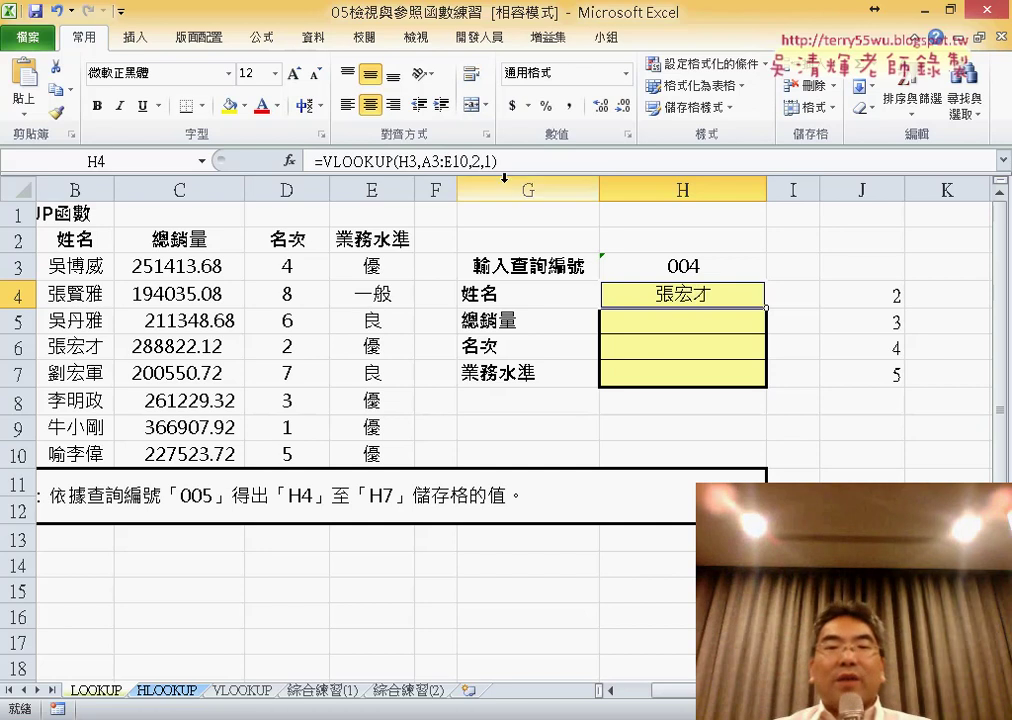
{"action": "left_click", "coordinate": [318, 161]}
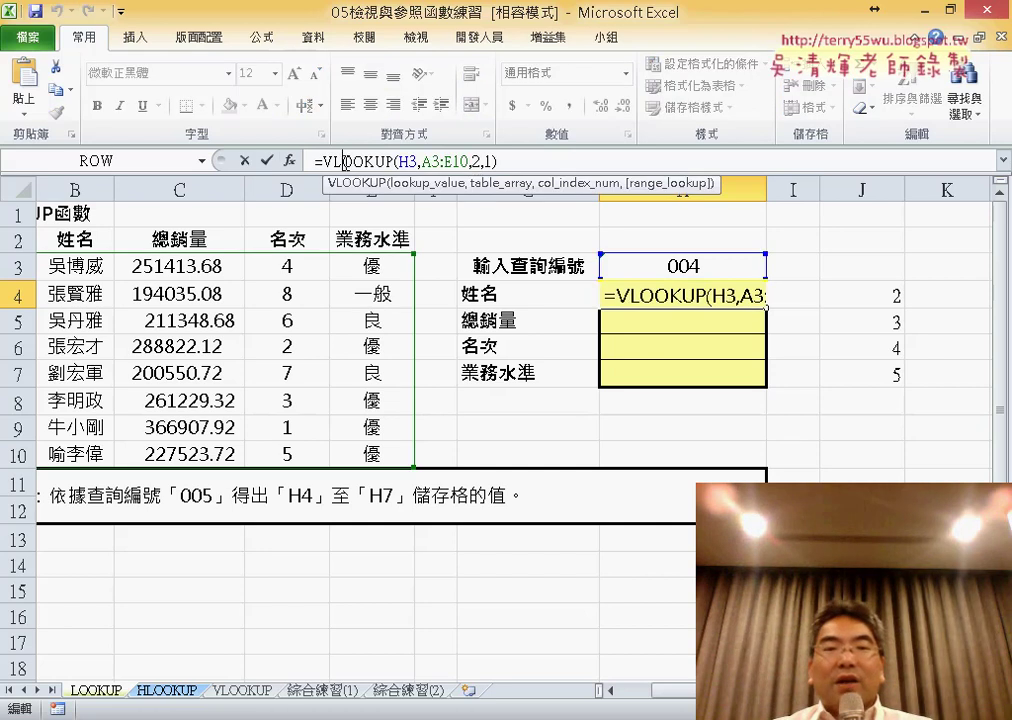
{"action": "left_click", "coordinate": [290, 160]}
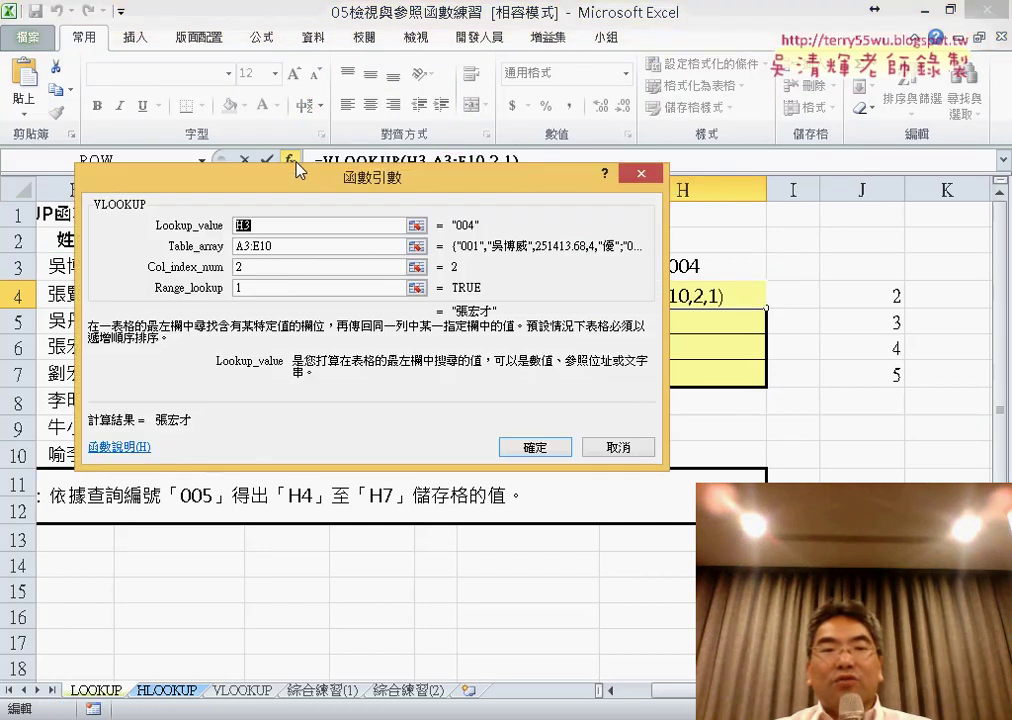
{"action": "left_click", "coordinate": [237, 268]}
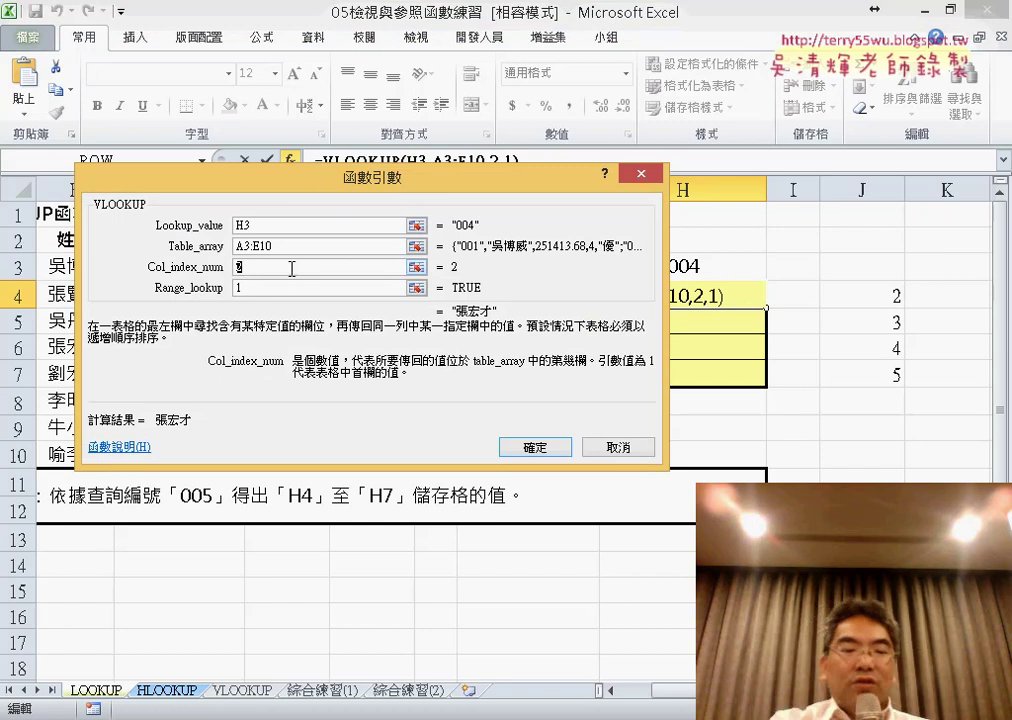
{"action": "type", "text": "ROW()-2"}
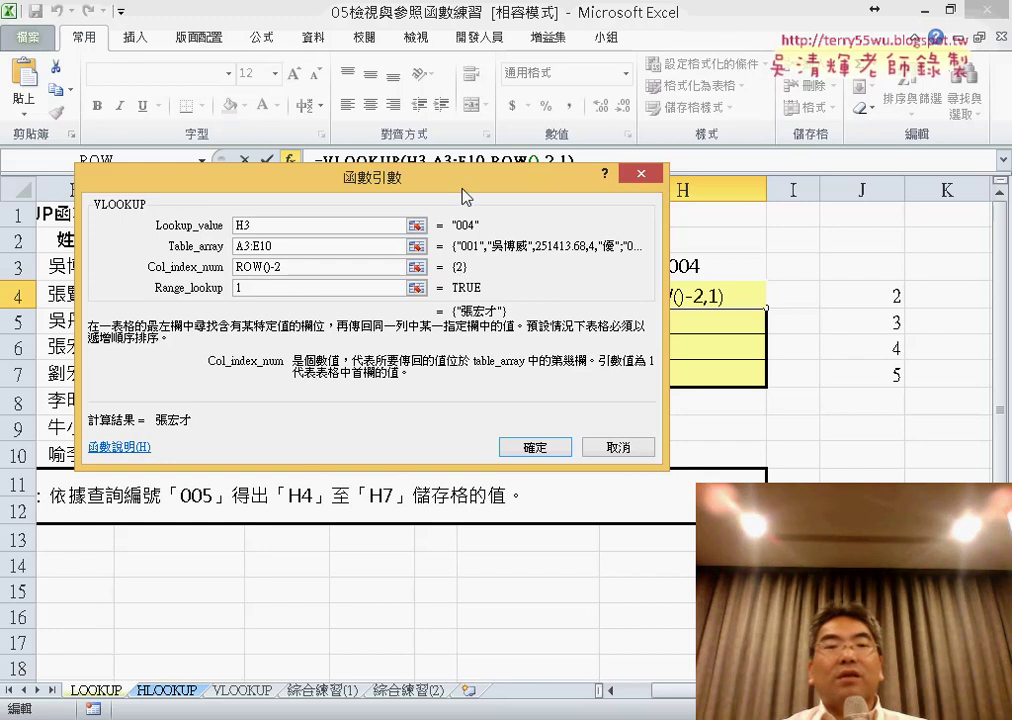
{"action": "left_click_drag", "start_coordinate": [400, 176], "coordinate": [163, 163]}
{"action": "left_click", "coordinate": [285, 436]}
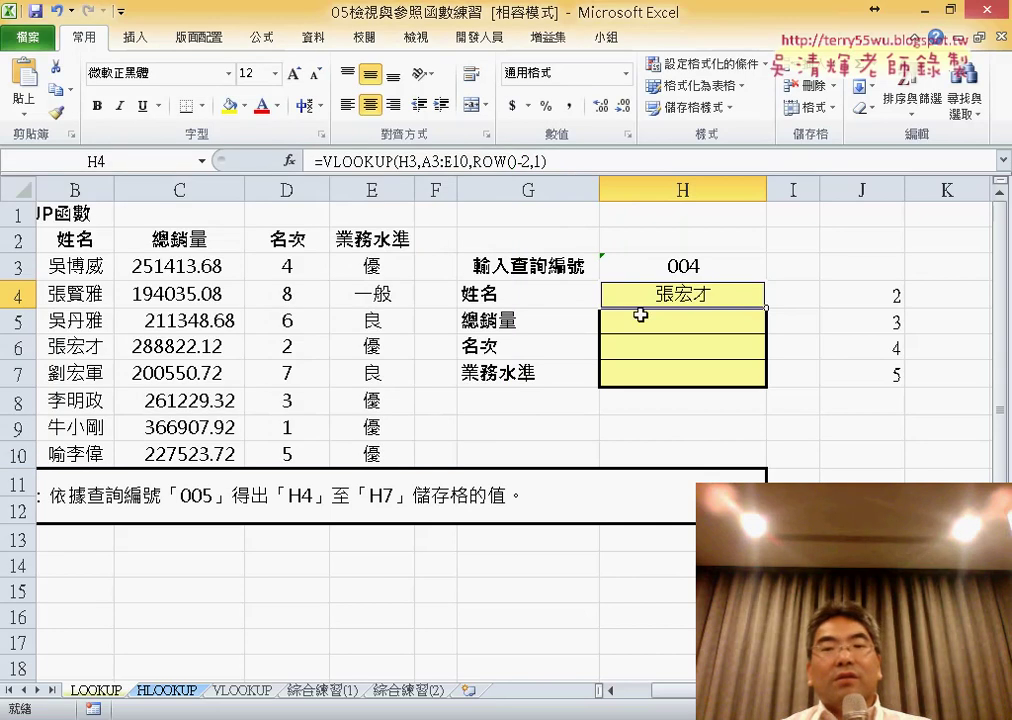
{"action": "left_click_drag", "start_coordinate": [765, 303], "coordinate": [766, 383]}
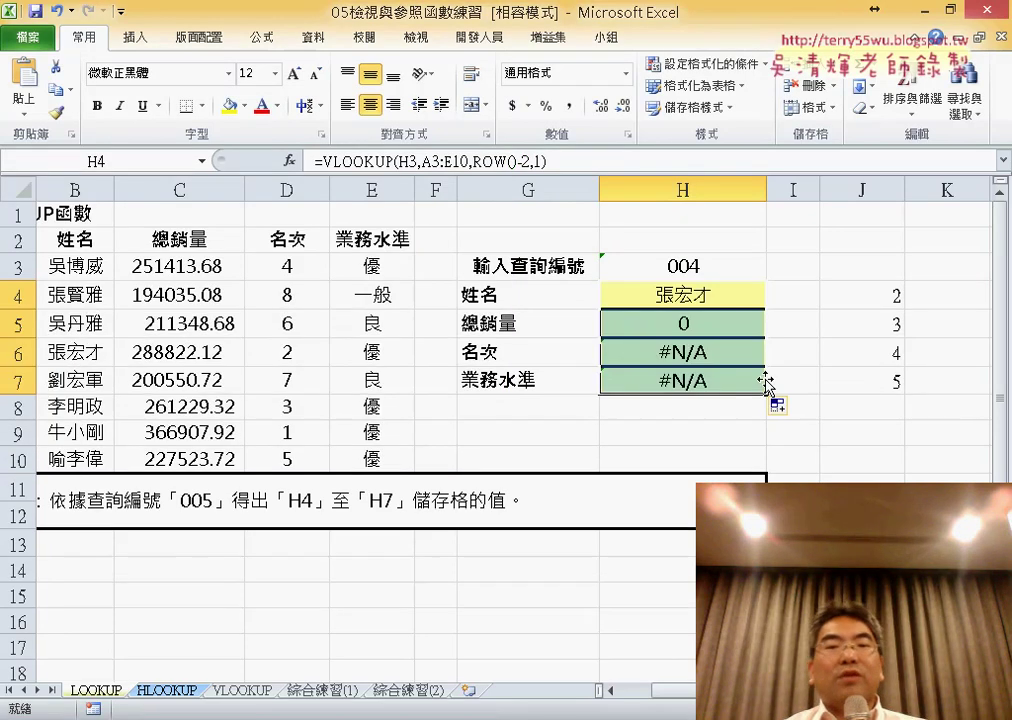
{"action": "left_click", "coordinate": [718, 292]}
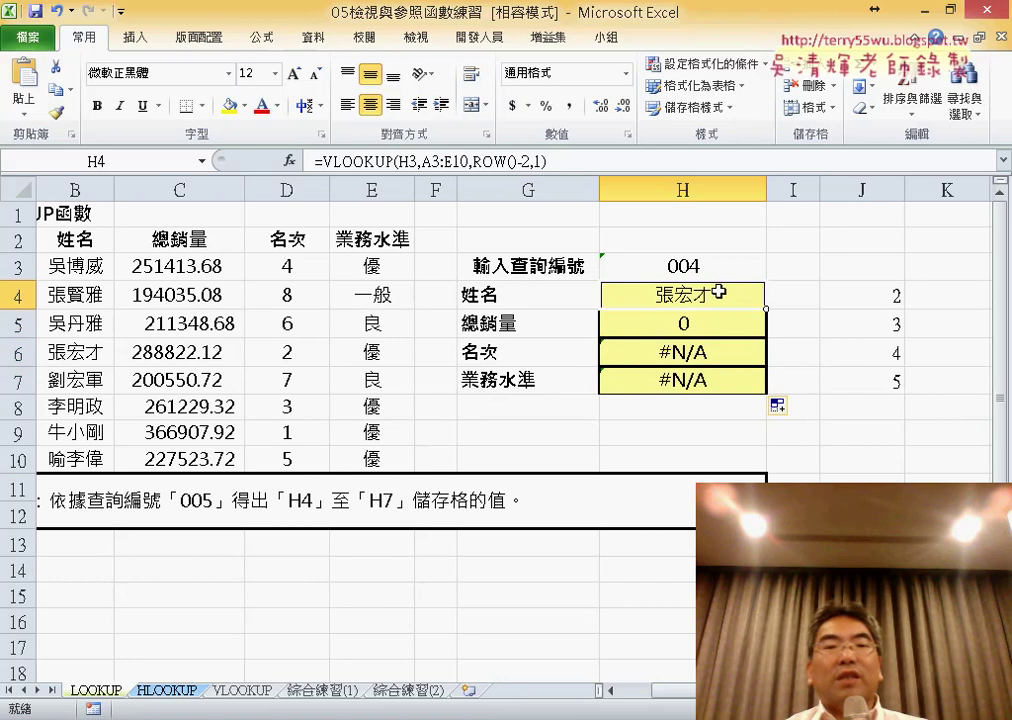
Step: Add $ row anchors so H4 reads =VLOOKUP(H$3,A$3:E$10,ROW()-2,1)
{"action": "left_click", "coordinate": [413, 161]}
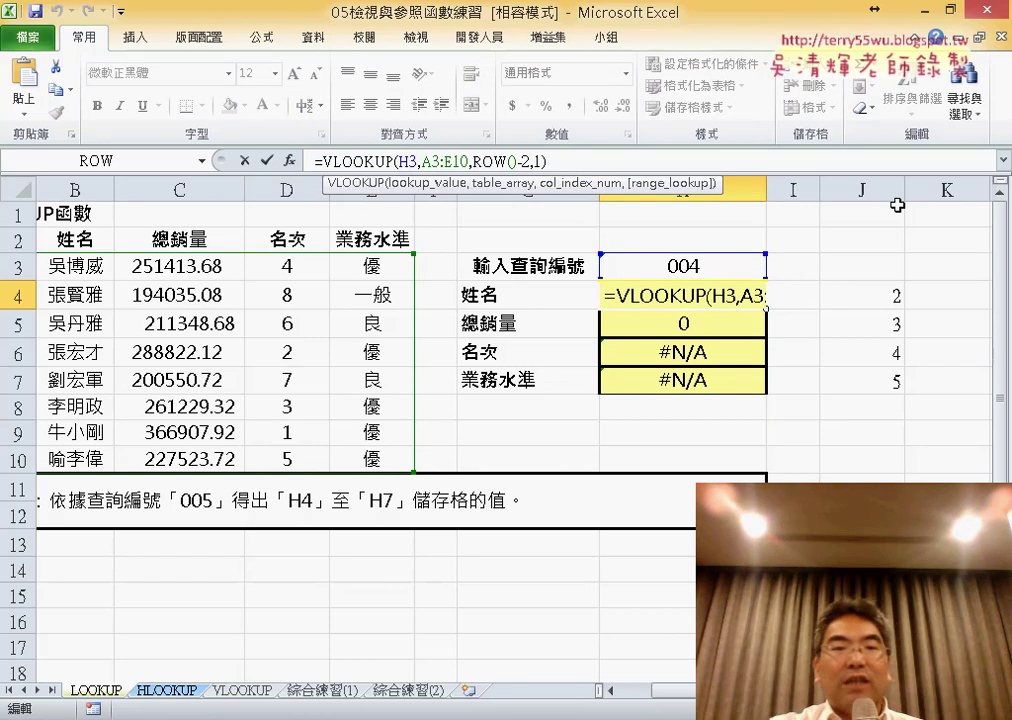
{"action": "type", "text": "$"}
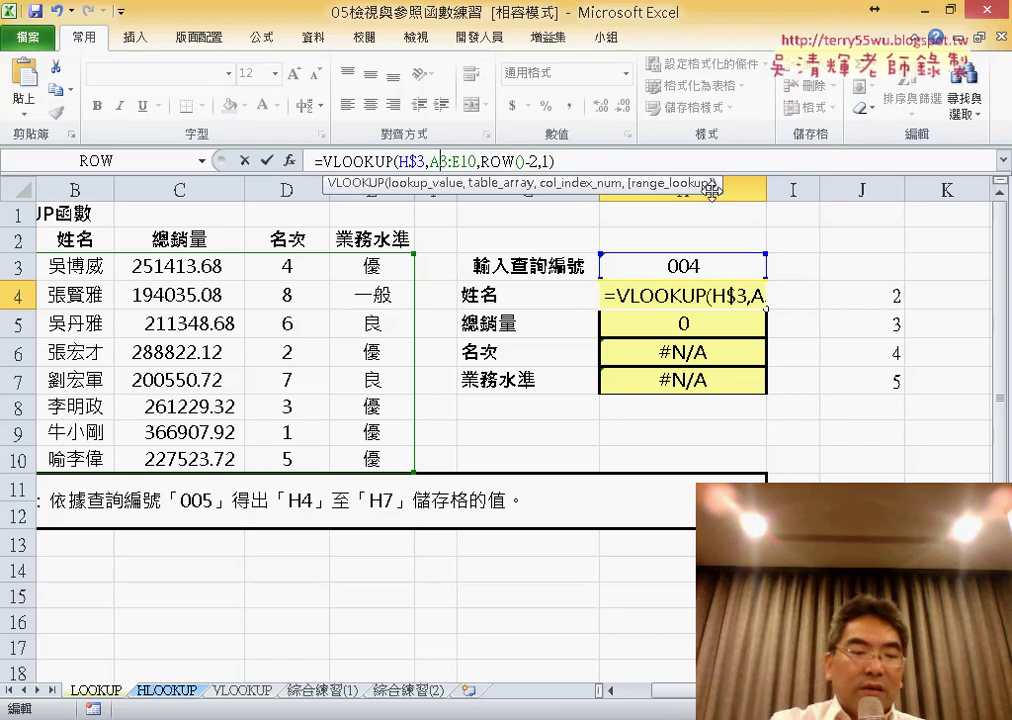
{"action": "type", "text": "$3,A"}
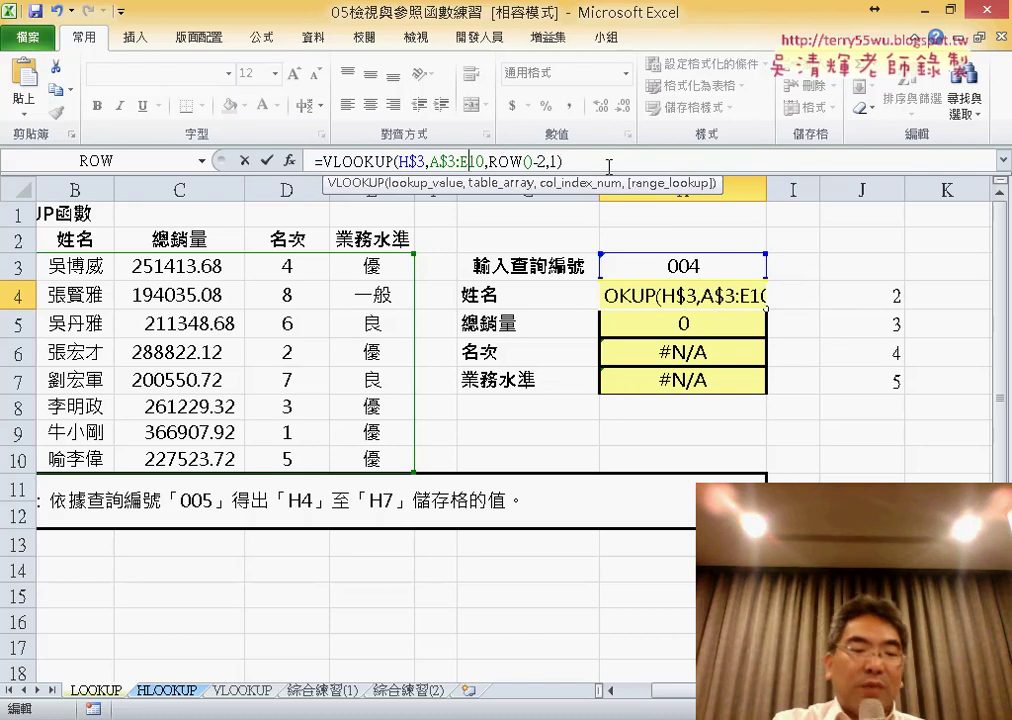
{"action": "type", "text": "$"}
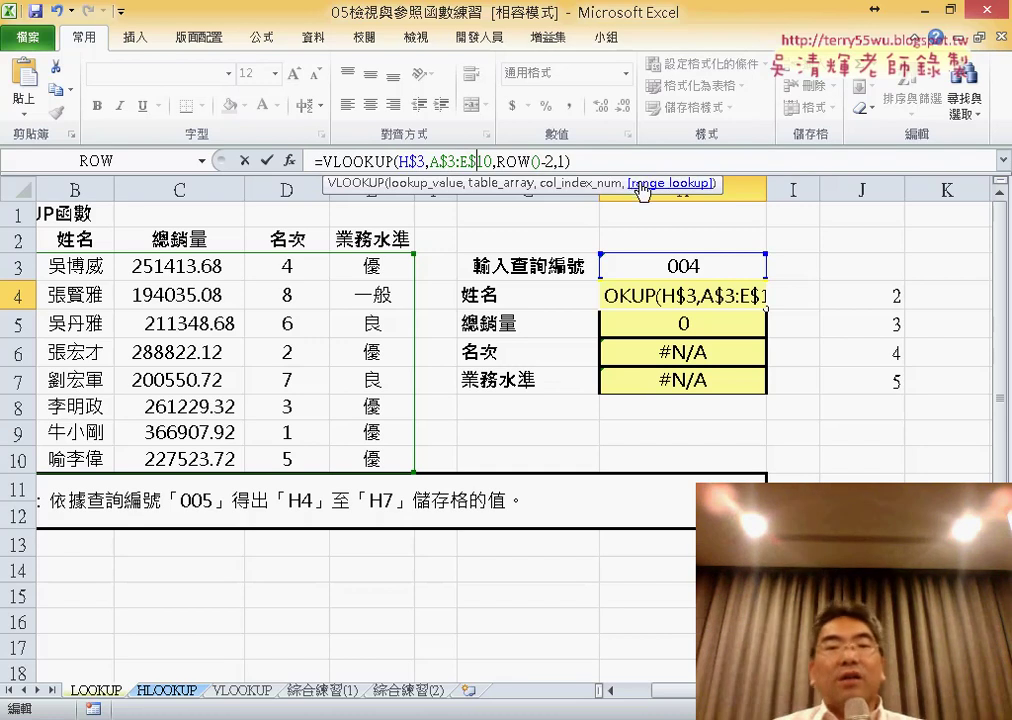
{"action": "left_click", "coordinate": [266, 160]}
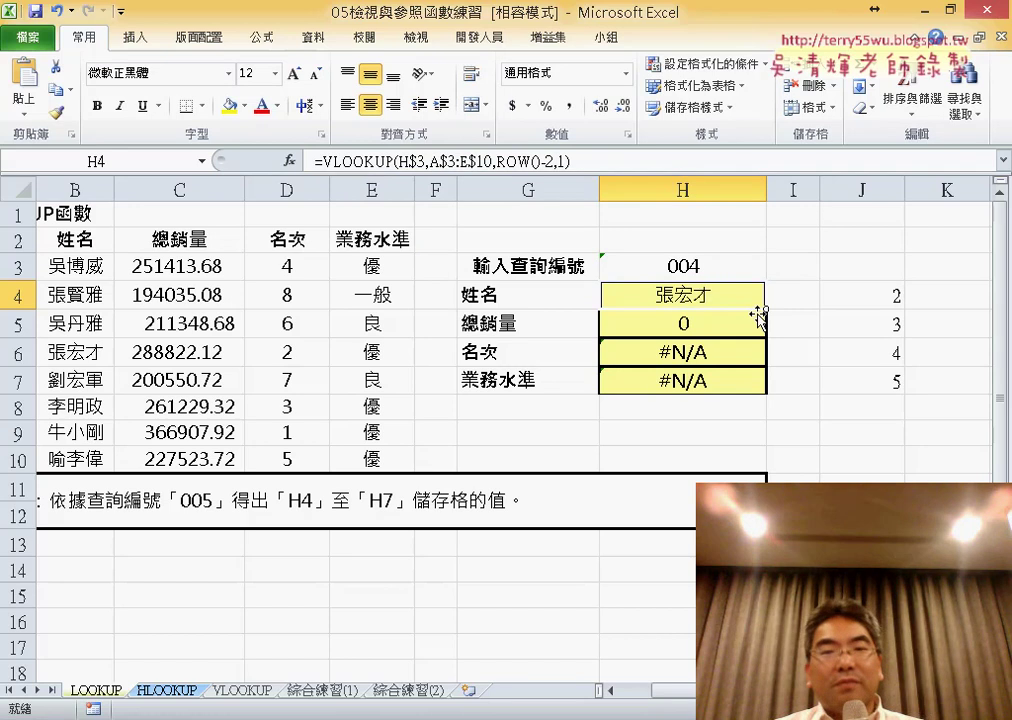
{"action": "left_click_drag", "start_coordinate": [764, 306], "coordinate": [772, 388]}
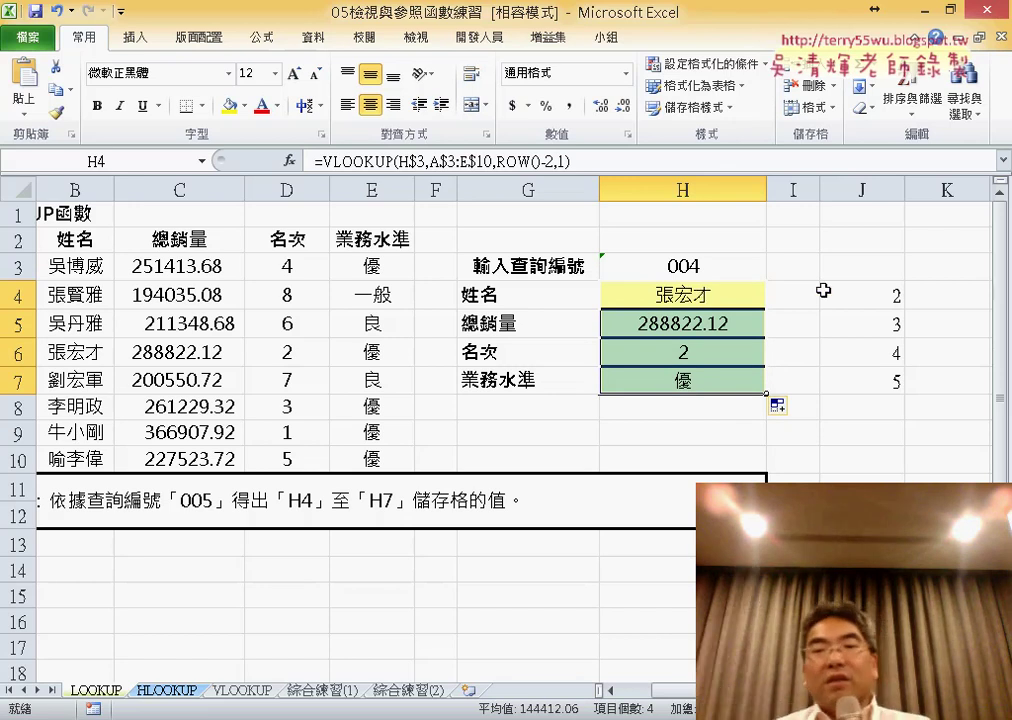
{"action": "left_click", "coordinate": [878, 296]}
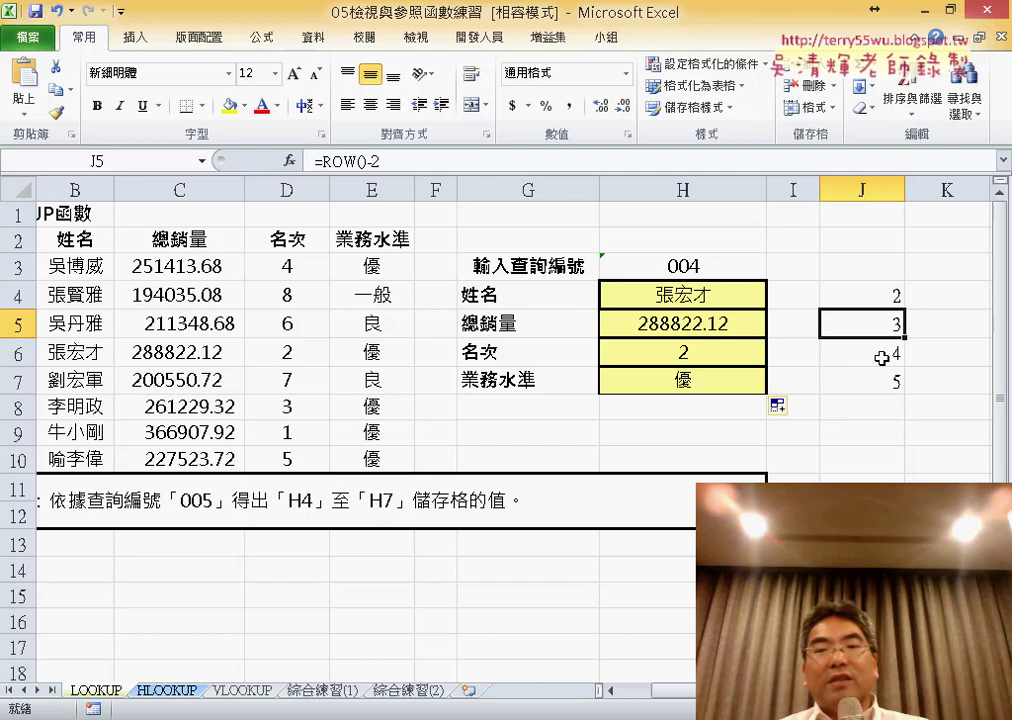
{"action": "left_click", "coordinate": [886, 385]}
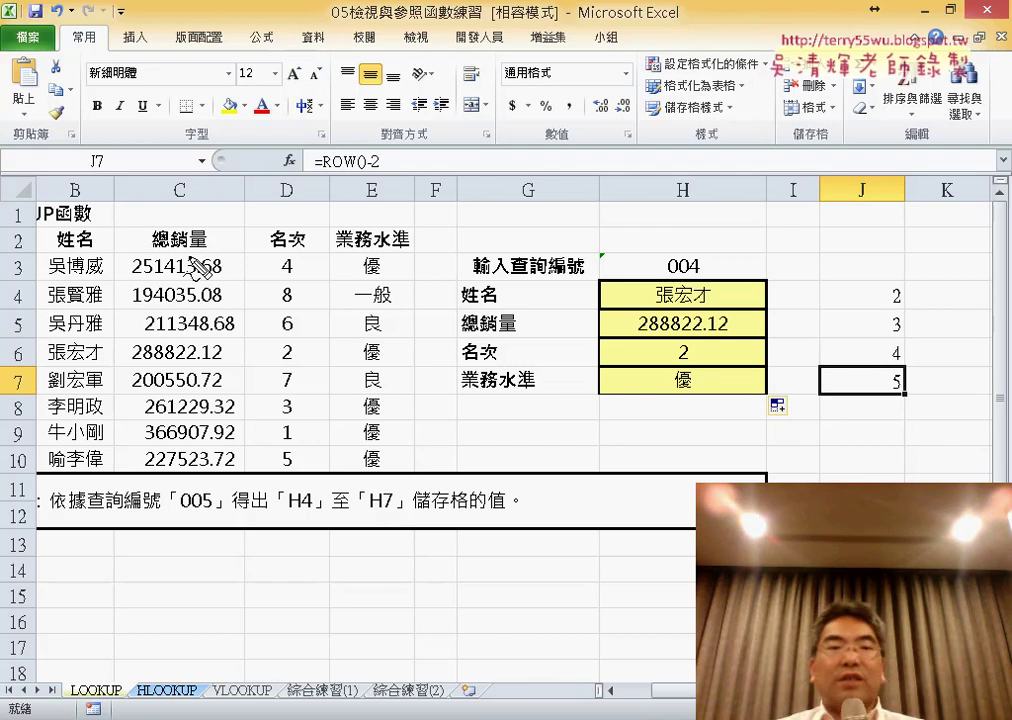
{"action": "left_click_drag", "start_coordinate": [80, 210], "coordinate": [115, 200]}
{"action": "mouse_move", "coordinate": [186, 218]}
{"action": "left_mouse_down"}
{"action": "mouse_move", "coordinate": [185, 180]}
{"action": "mouse_move", "coordinate": [185, 215]}
{"action": "left_mouse_up"}
{"action": "left_click_drag", "start_coordinate": [316, 168], "coordinate": [316, 196]}
{"action": "left_click_drag", "start_coordinate": [372, 165], "coordinate": [372, 212]}
{"action": "left_click_drag", "start_coordinate": [703, 352], "coordinate": [712, 342]}
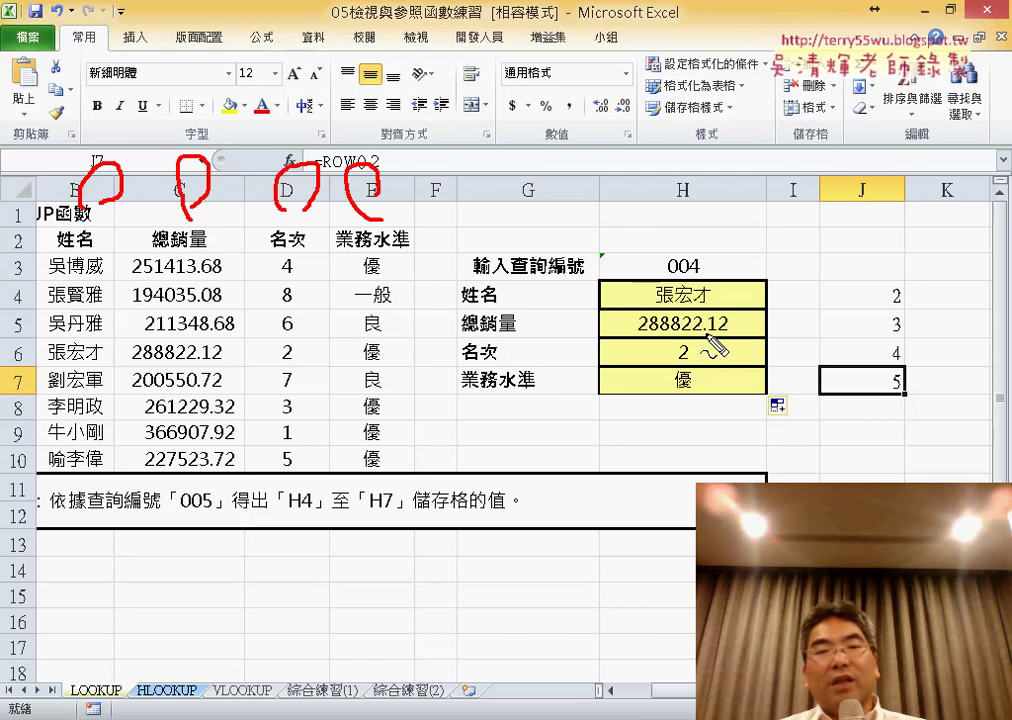
{"action": "left_click_drag", "start_coordinate": [728, 300], "coordinate": [703, 410]}
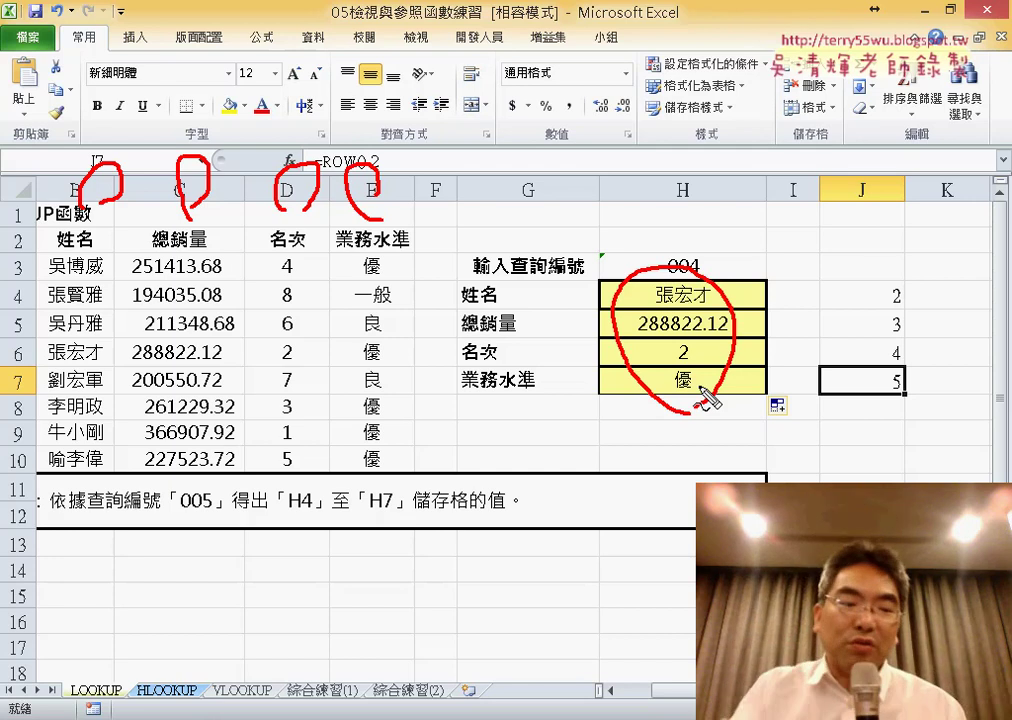
{"action": "key", "text": "Escape"}
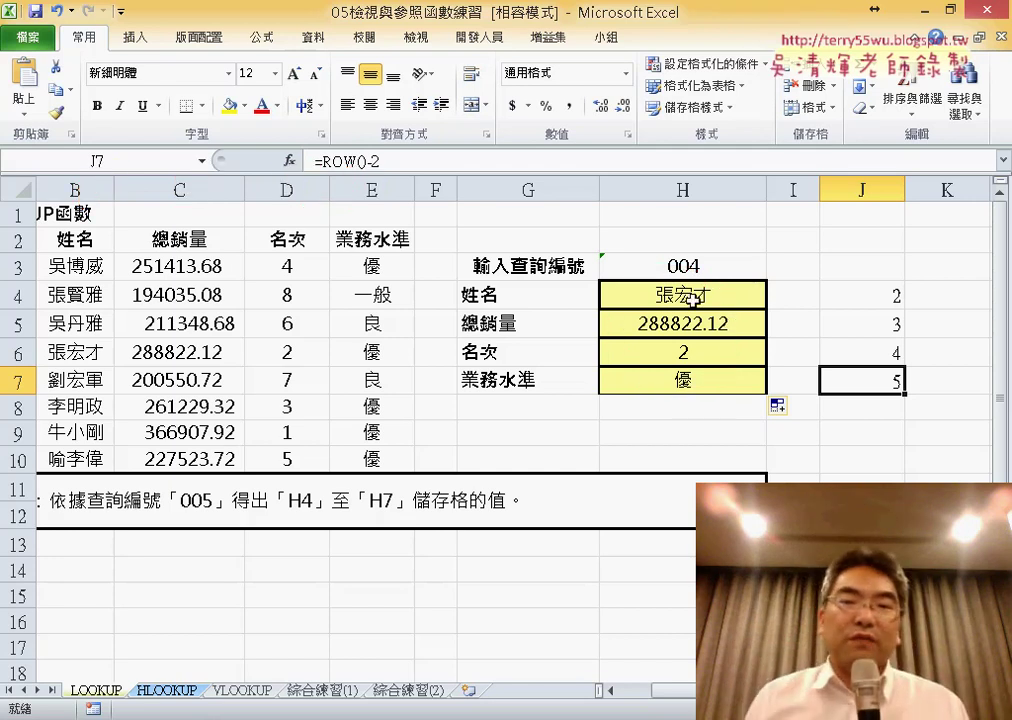
Step: Rewrite H4's column index as row()-2 so H4:H7 return the name, 288822.12, 2 and 優
{"action": "left_click", "coordinate": [692, 298]}
{"action": "double_click", "coordinate": [512, 160]}
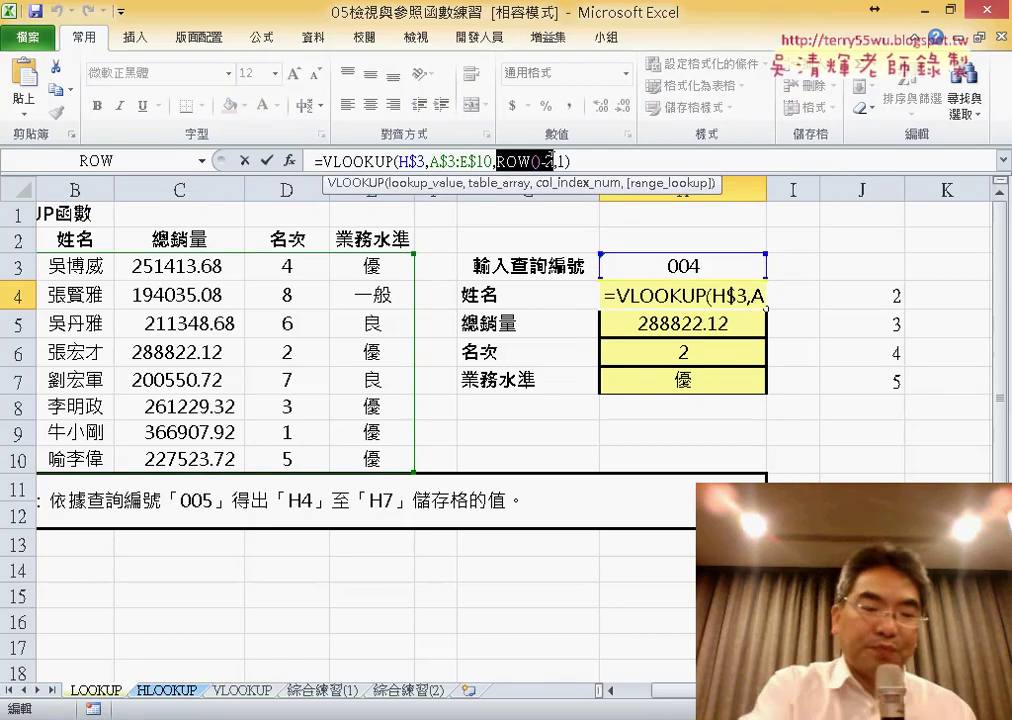
{"action": "type", "text": "2"}
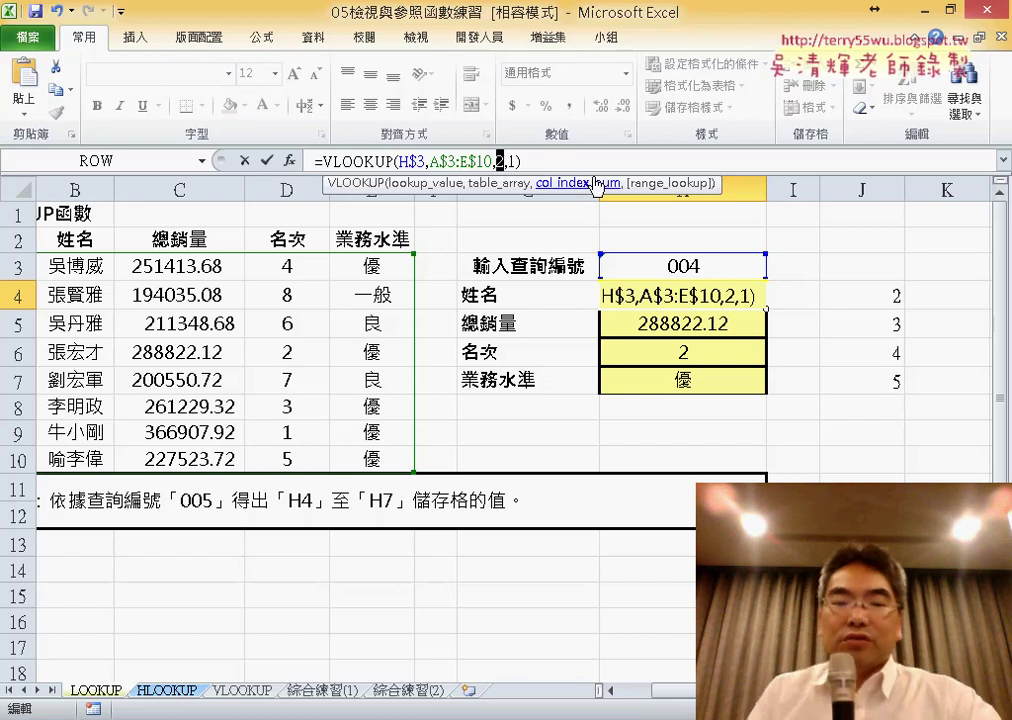
{"action": "type", "text": "r"}
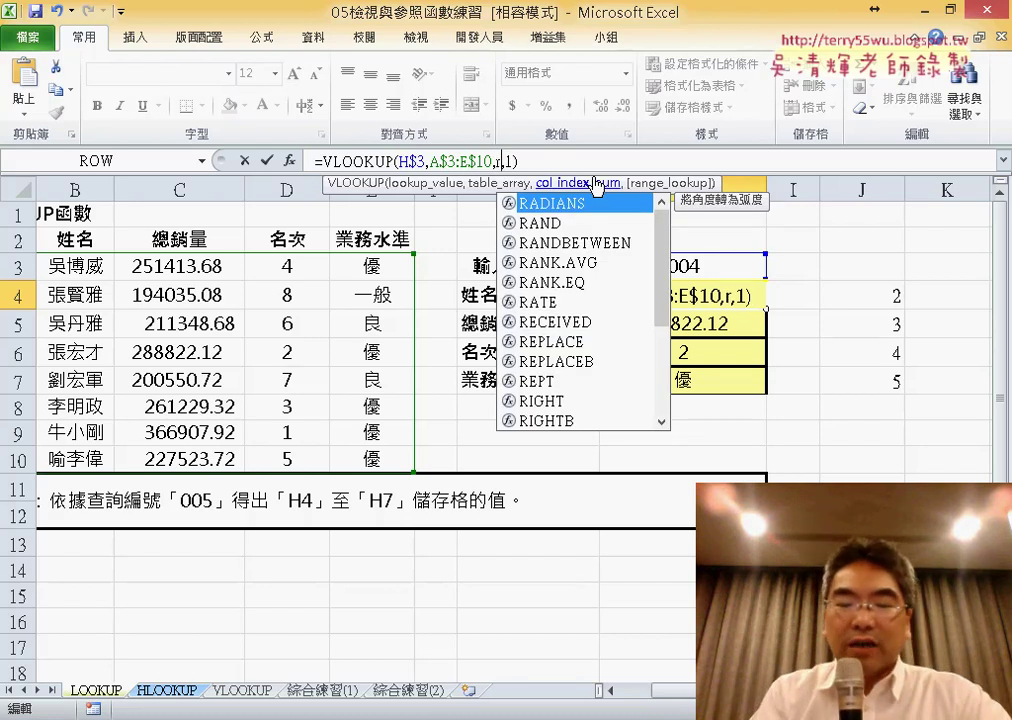
{"action": "type", "text": "ow("}
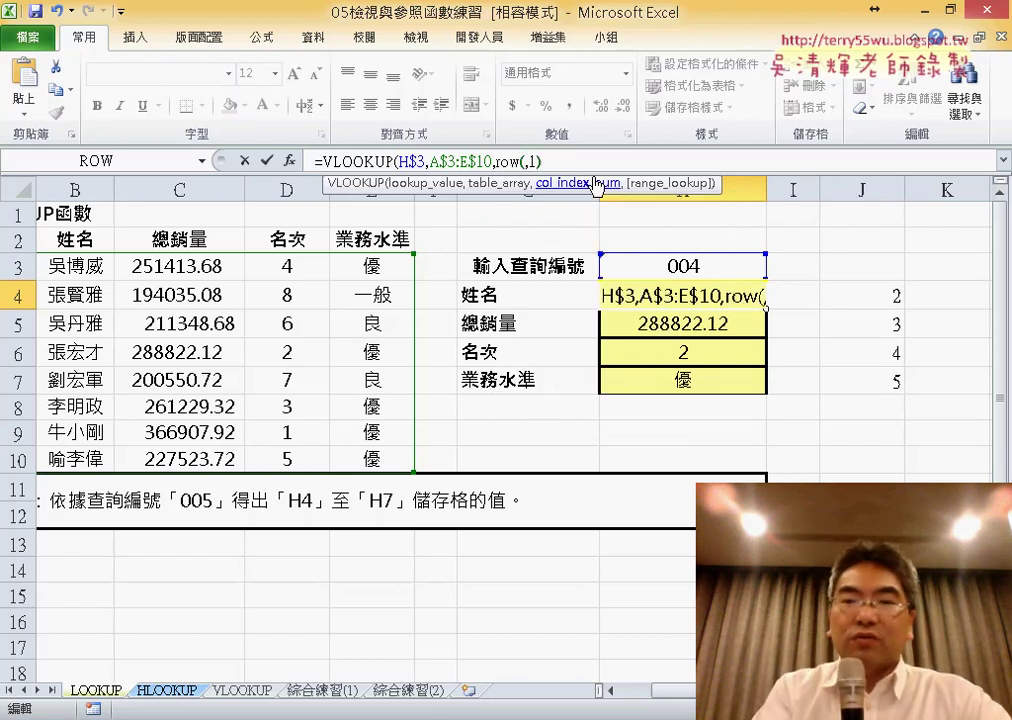
{"action": "type", "text": ")-"}
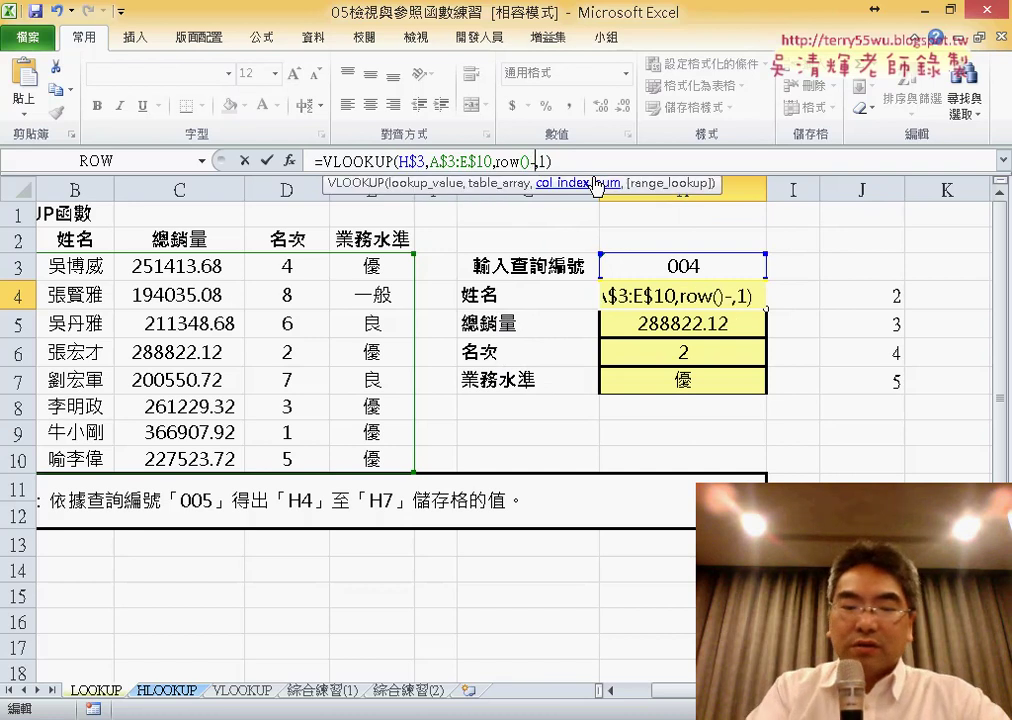
{"action": "type", "text": "2"}
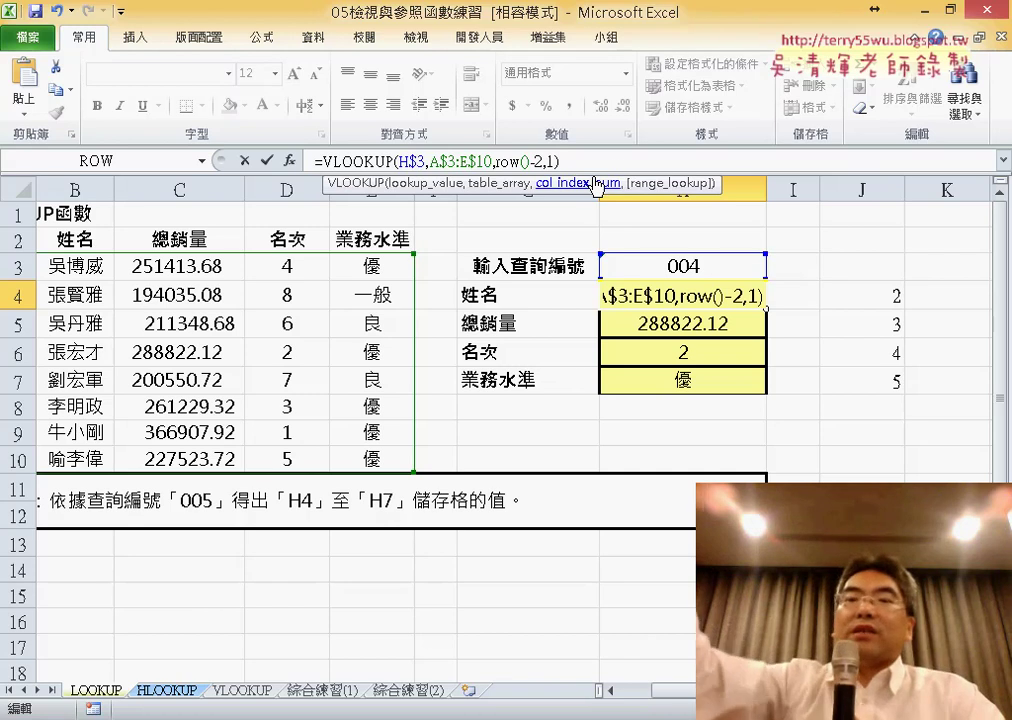
{"action": "left_click", "coordinate": [265, 161]}
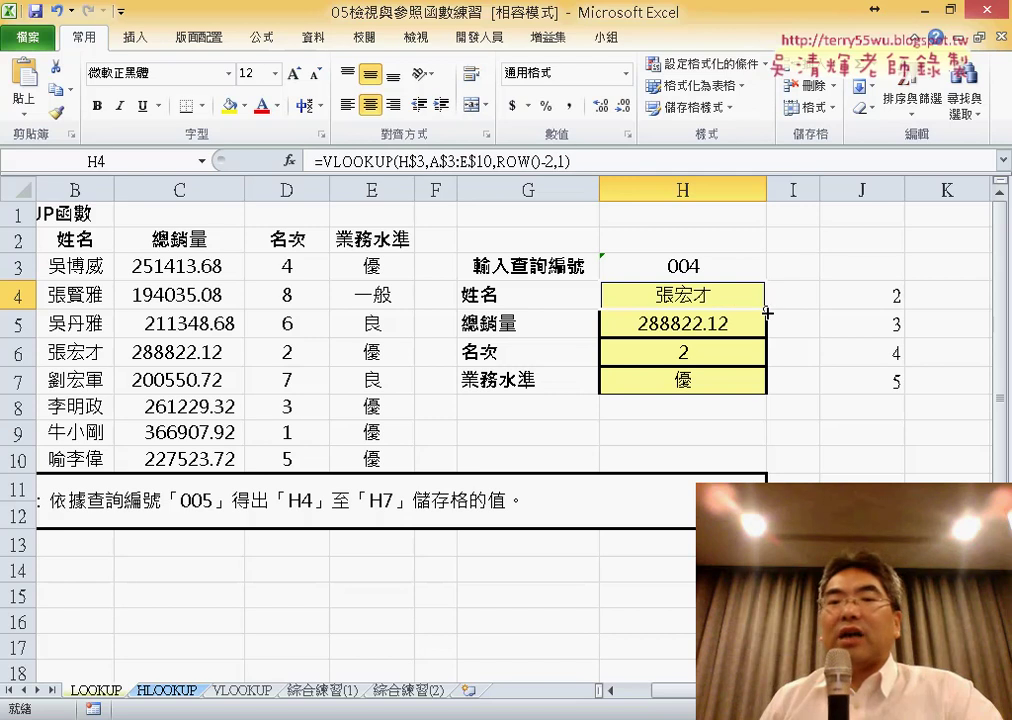
Step: Change the lookup ID in H3 from 004 to 007
{"action": "left_click", "coordinate": [722, 267]}
{"action": "double_click", "coordinate": [724, 267]}
{"action": "left_click_drag", "start_coordinate": [727, 267], "coordinate": [694, 266]}
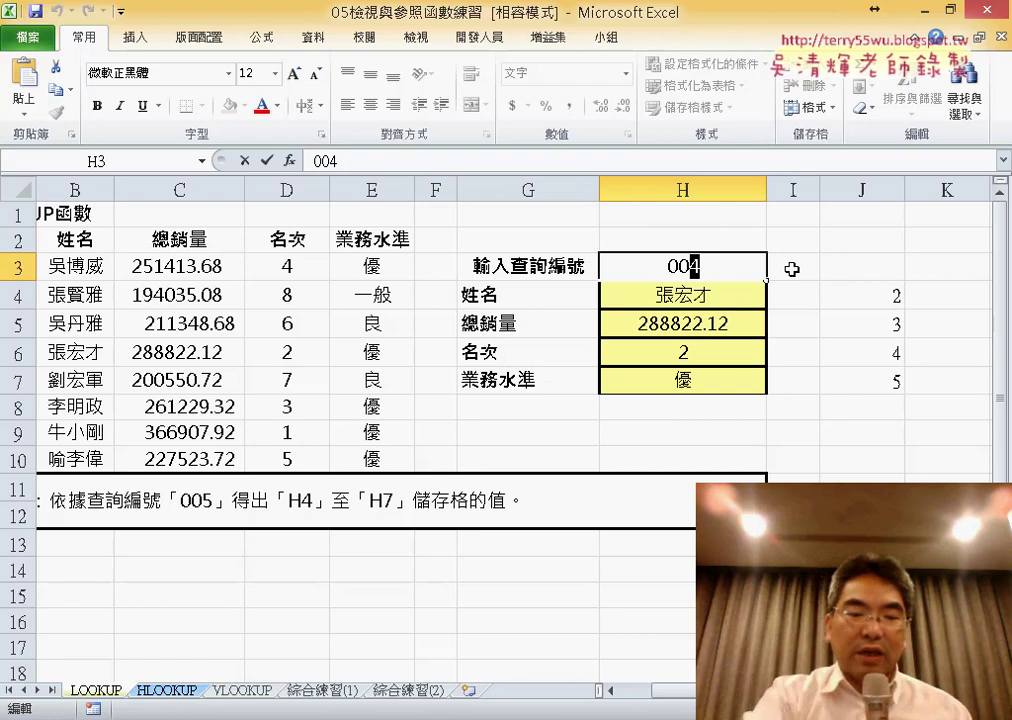
{"action": "type", "text": "7"}
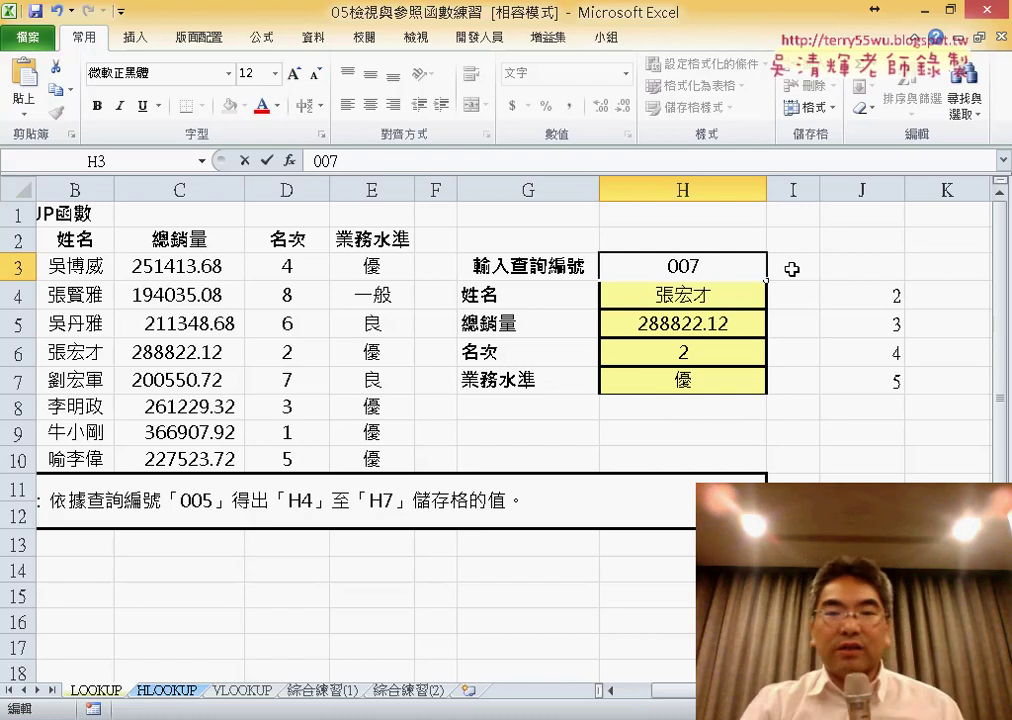
{"action": "key", "text": "Return"}
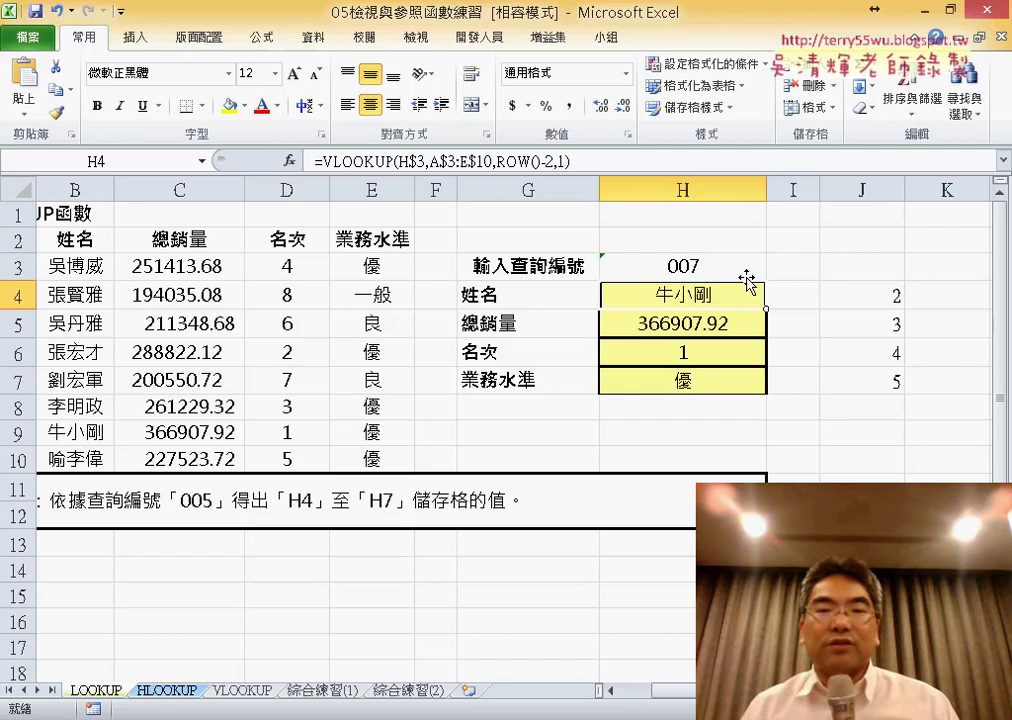
Step: Compare the H4:H7 results against the source values in C9:E9, then reselect H4
{"action": "left_click_drag", "start_coordinate": [700, 295], "coordinate": [707, 385]}
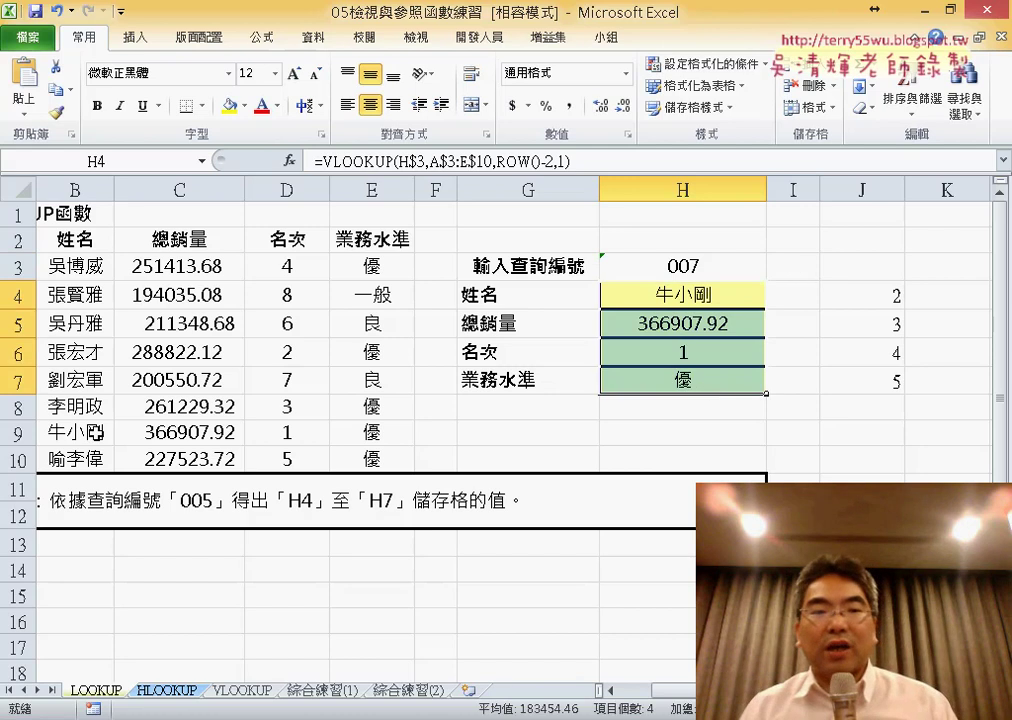
{"action": "left_click_drag", "start_coordinate": [180, 432], "coordinate": [378, 440]}
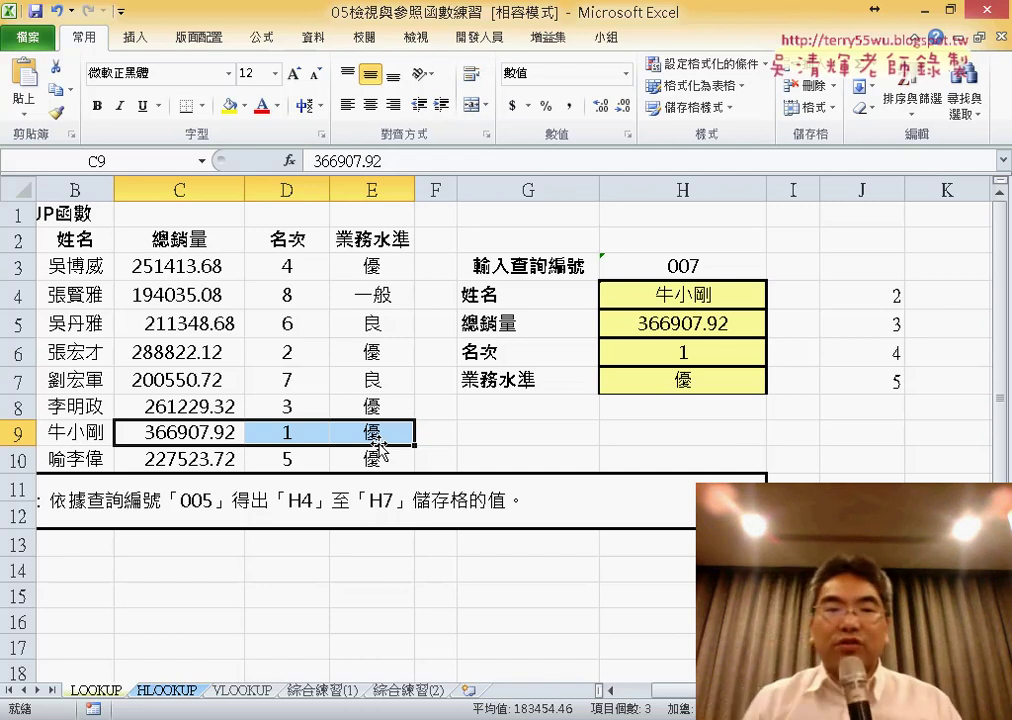
{"action": "left_click", "coordinate": [712, 297]}
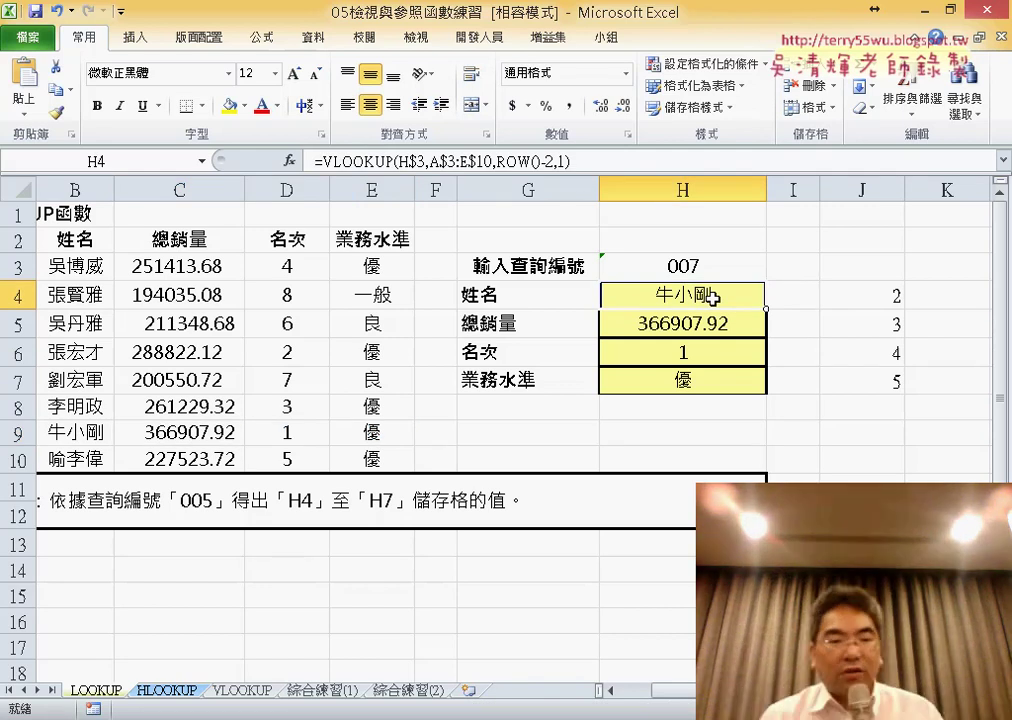
{"action": "left_click", "coordinate": [165, 690]}
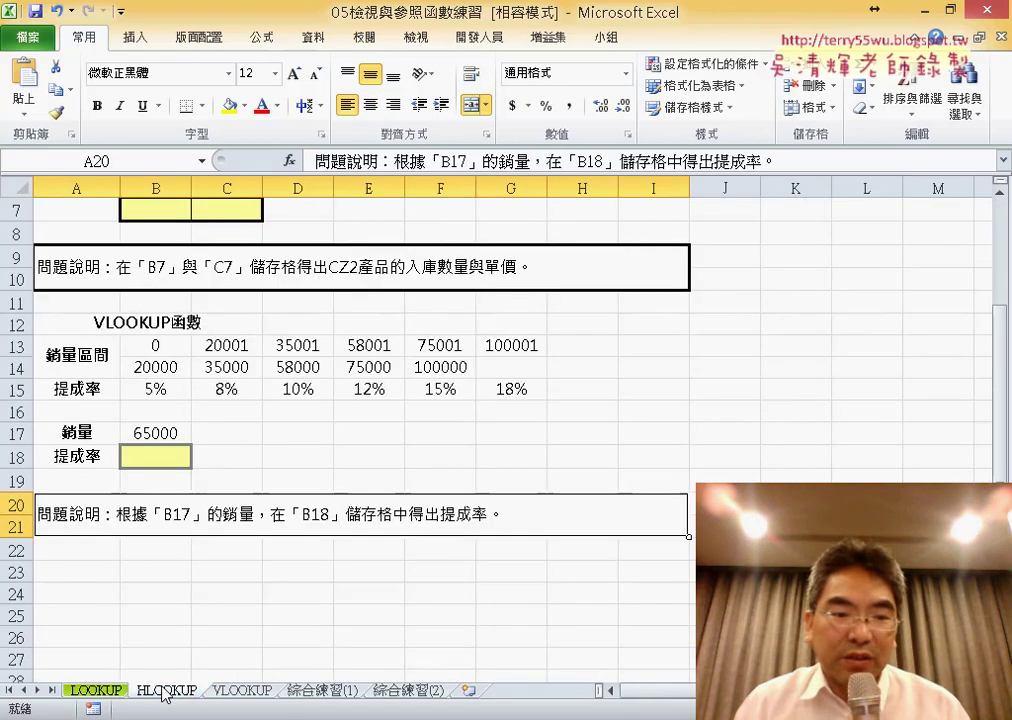
{"action": "left_click", "coordinate": [98, 690]}
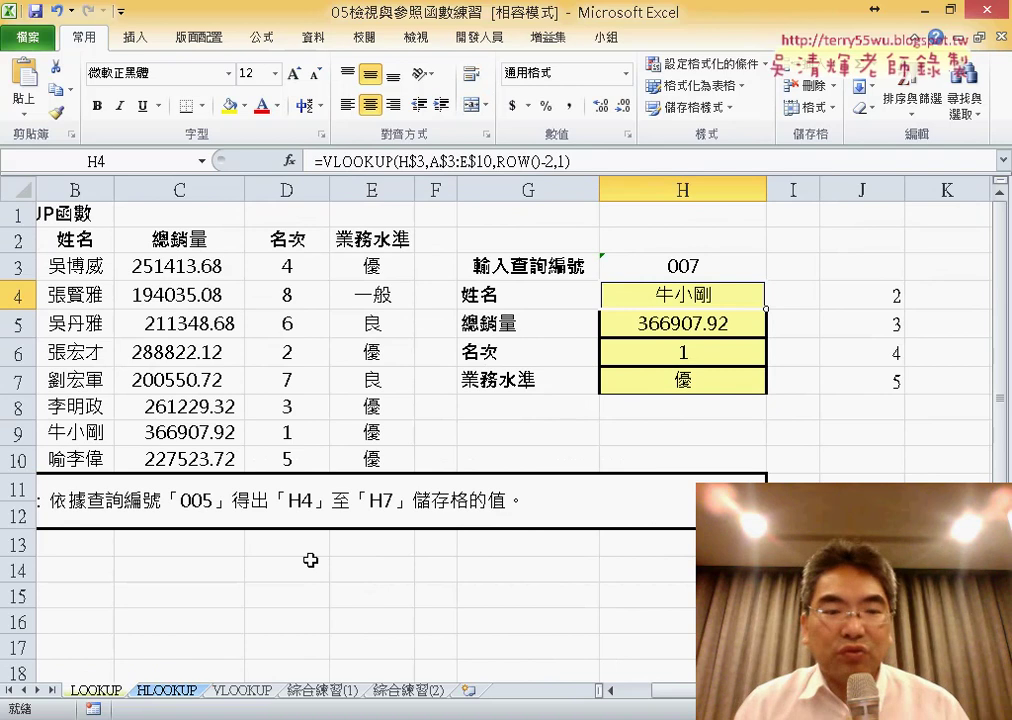
{"action": "left_click", "coordinate": [236, 691]}
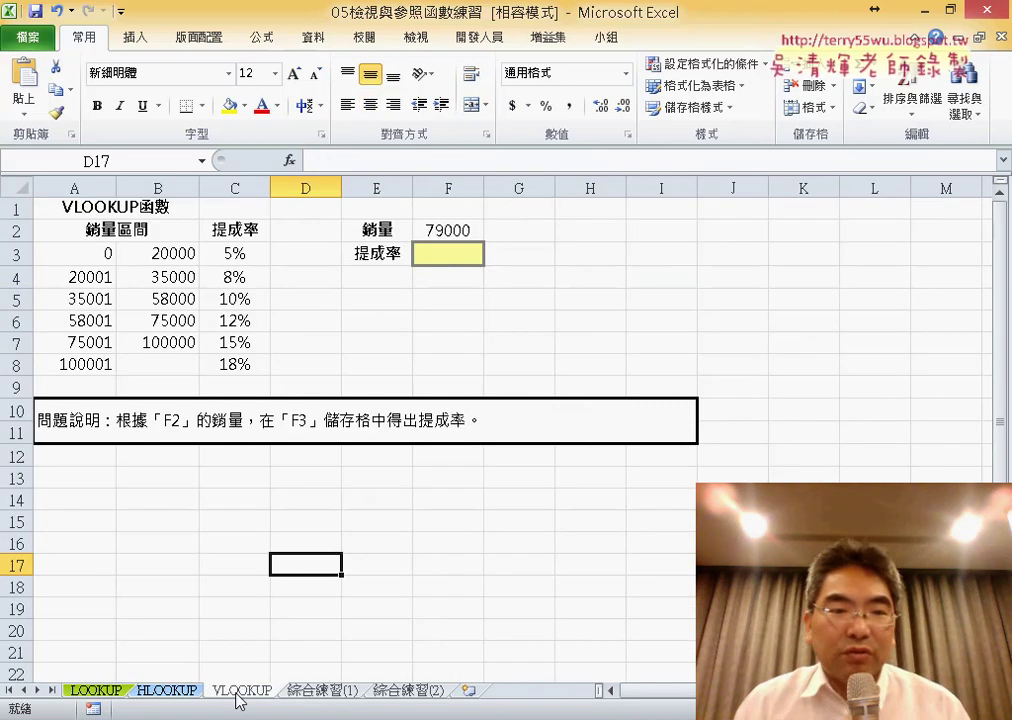
{"action": "left_click", "coordinate": [320, 691]}
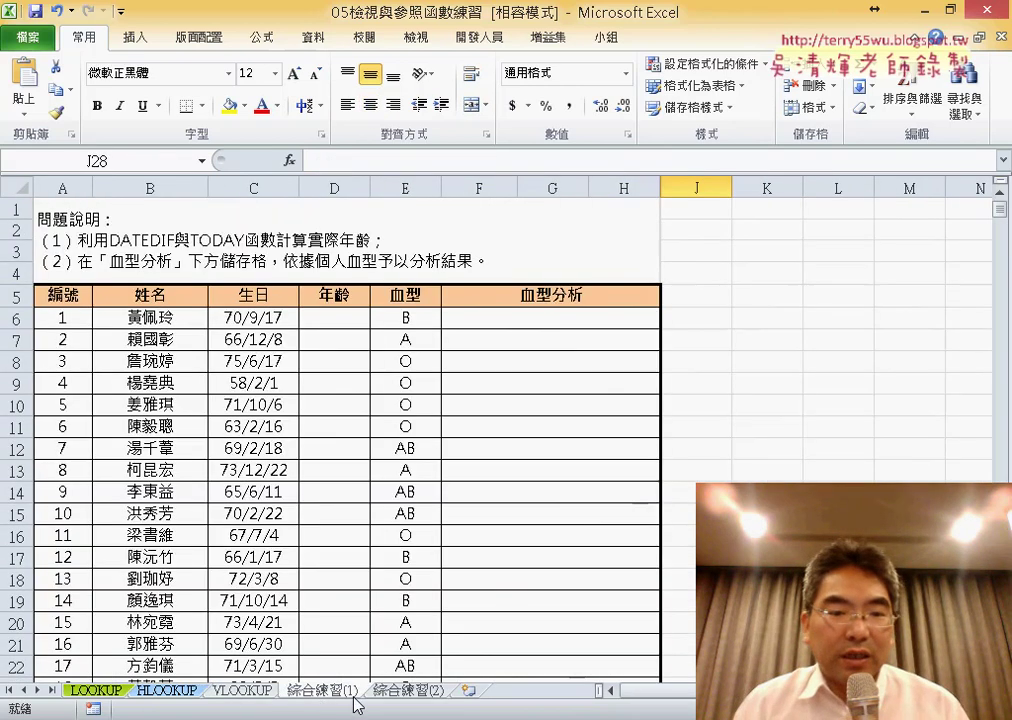
{"action": "left_click", "coordinate": [408, 691]}
{"action": "left_click", "coordinate": [242, 691]}
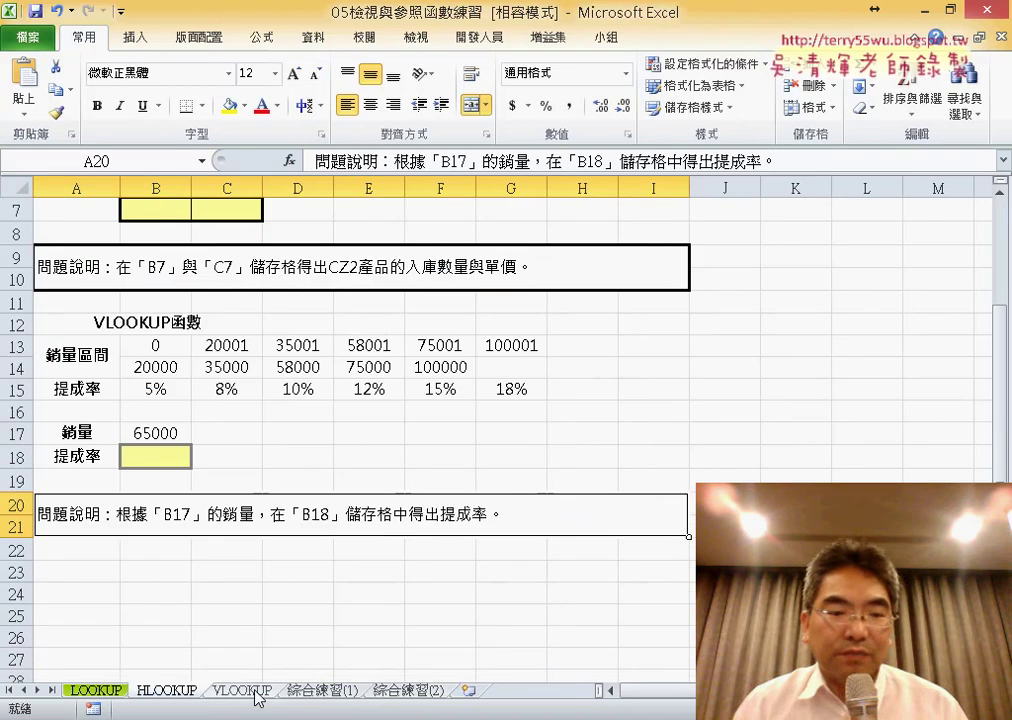
{"action": "left_click", "coordinate": [255, 691]}
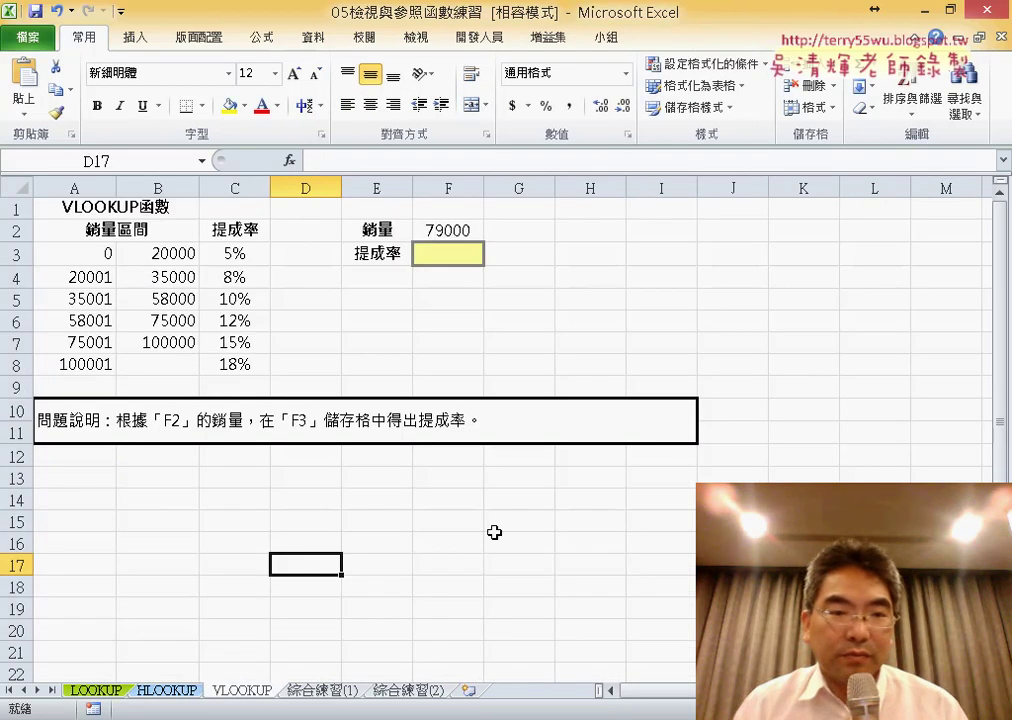
{"action": "left_click", "coordinate": [160, 691]}
{"action": "scroll", "coordinate": [209, 537], "scroll_direction": "up", "scroll_amount": 2}
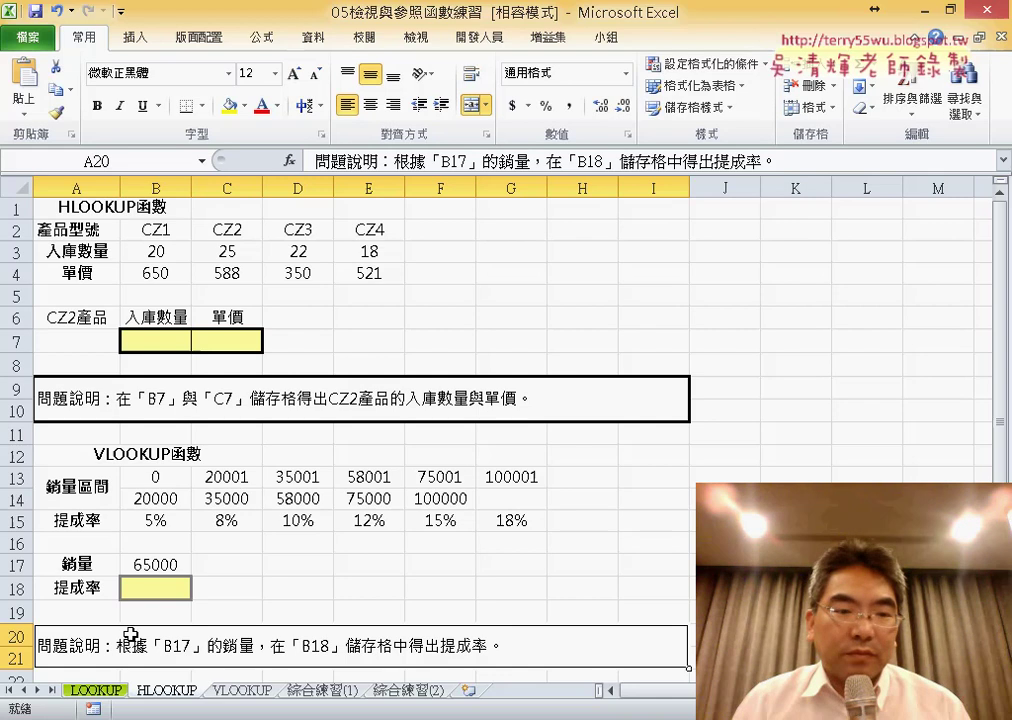
{"action": "left_click", "coordinate": [95, 691]}
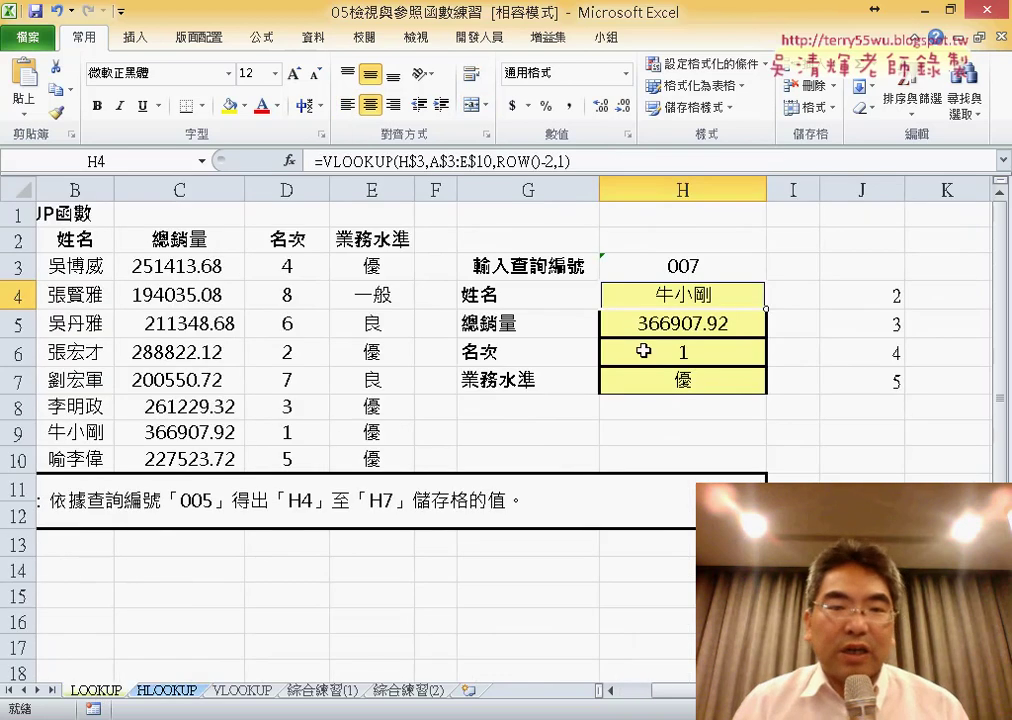